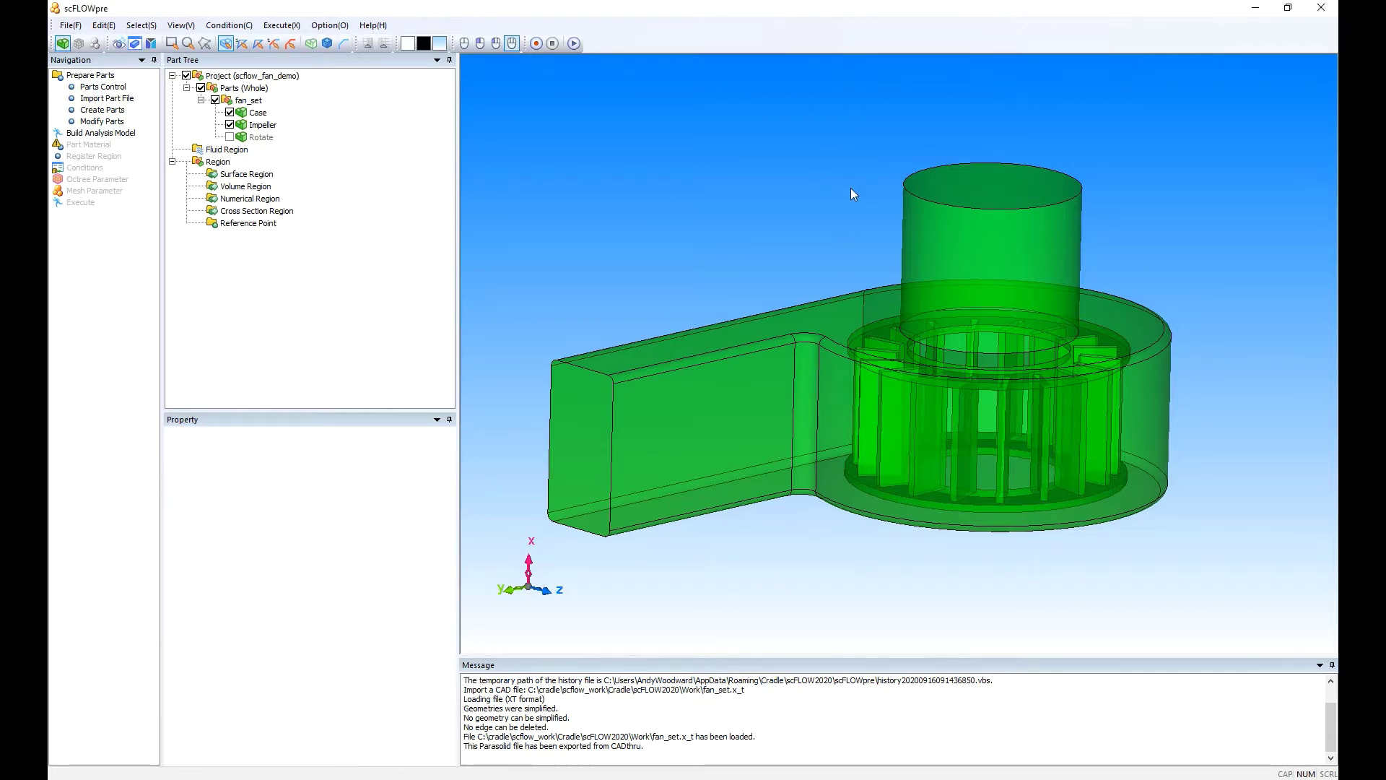
Orbit the fan and hide Impeller, then Case, to inspect the parts individually.
{"action": "middle_click_drag", "start_coordinate": [850, 187], "coordinate": [834, 106]}
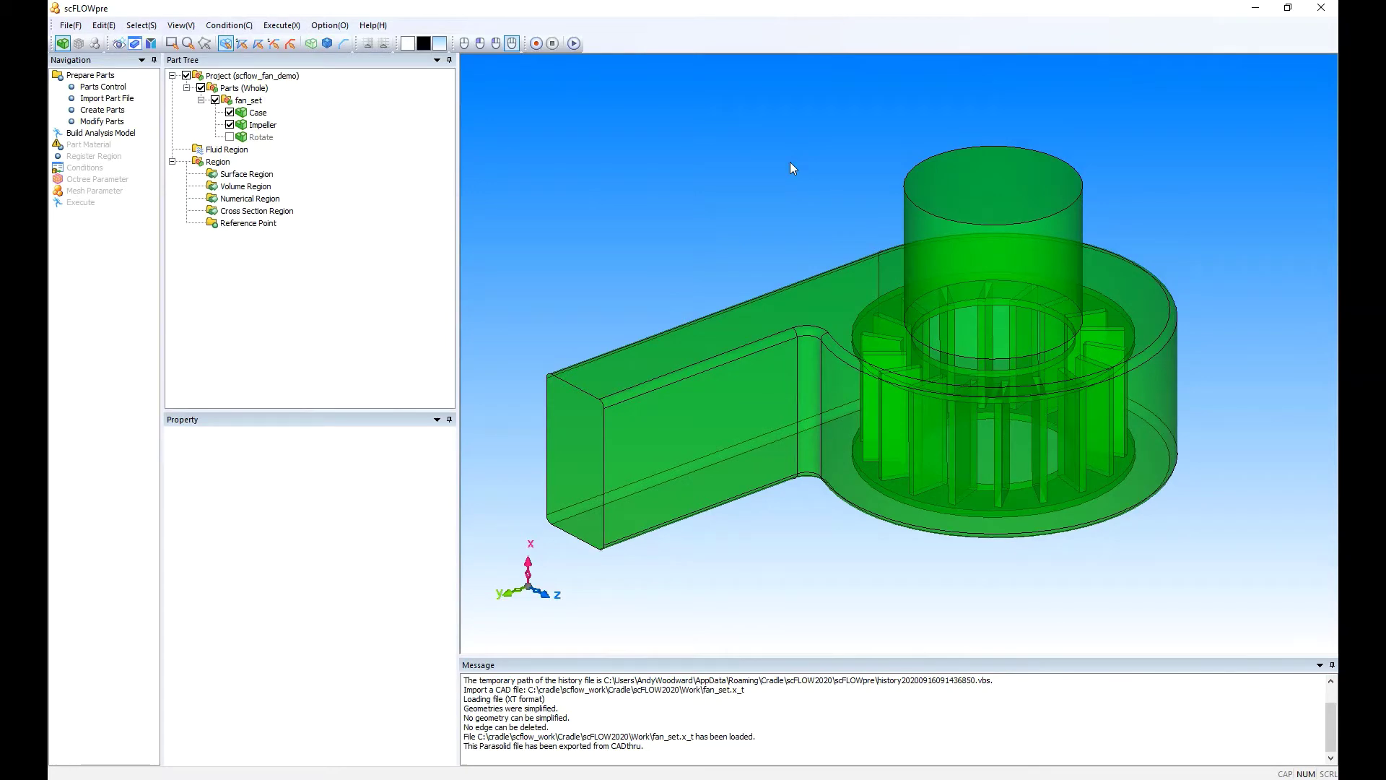
{"action": "left_click", "coordinate": [231, 124]}
{"action": "mouse_move", "coordinate": [804, 209]}
{"action": "middle_mouse_down"}
{"action": "mouse_move", "coordinate": [801, 190]}
{"action": "mouse_move", "coordinate": [836, 176]}
{"action": "middle_mouse_up"}
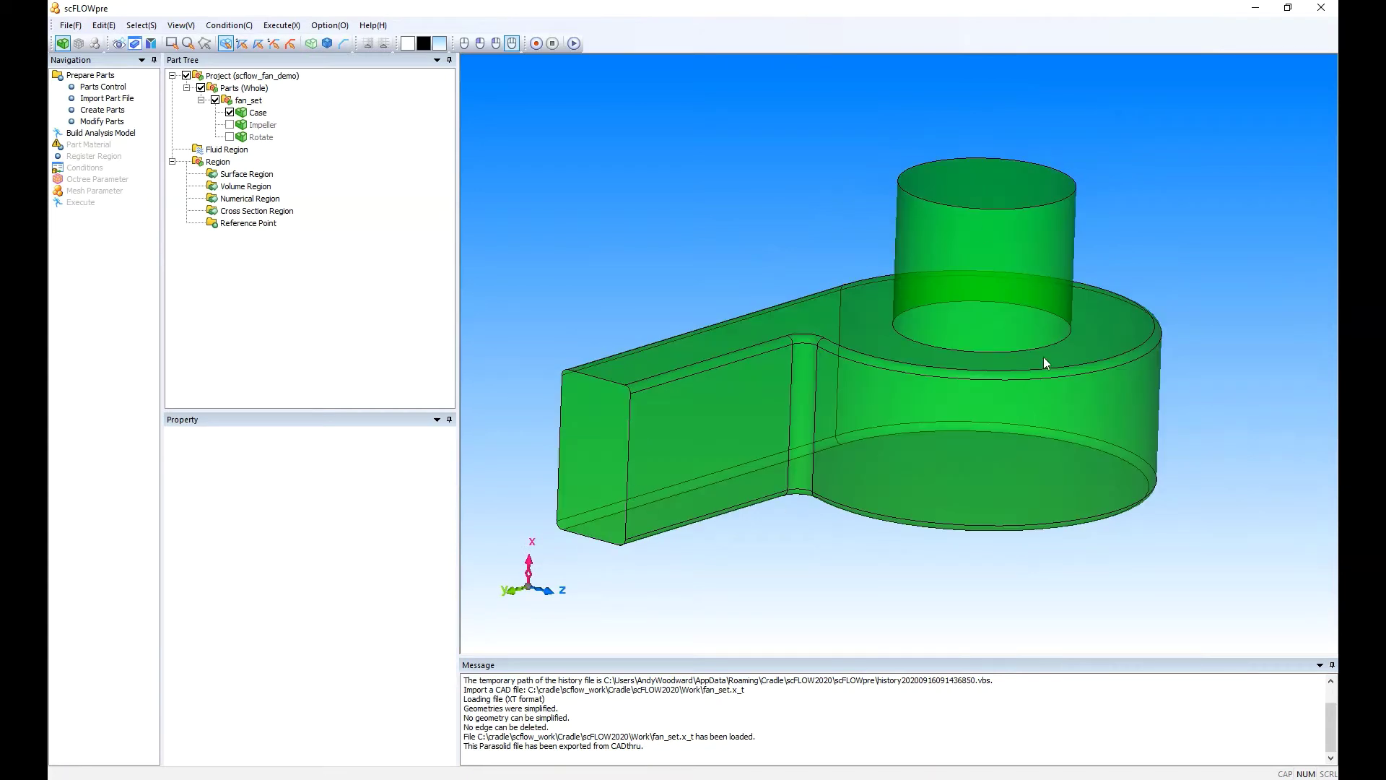
{"action": "left_click", "coordinate": [229, 112]}
{"action": "mouse_move", "coordinate": [799, 237]}
{"action": "middle_mouse_down"}
{"action": "mouse_move", "coordinate": [770, 482]}
{"action": "mouse_move", "coordinate": [780, 261]}
{"action": "middle_mouse_up"}
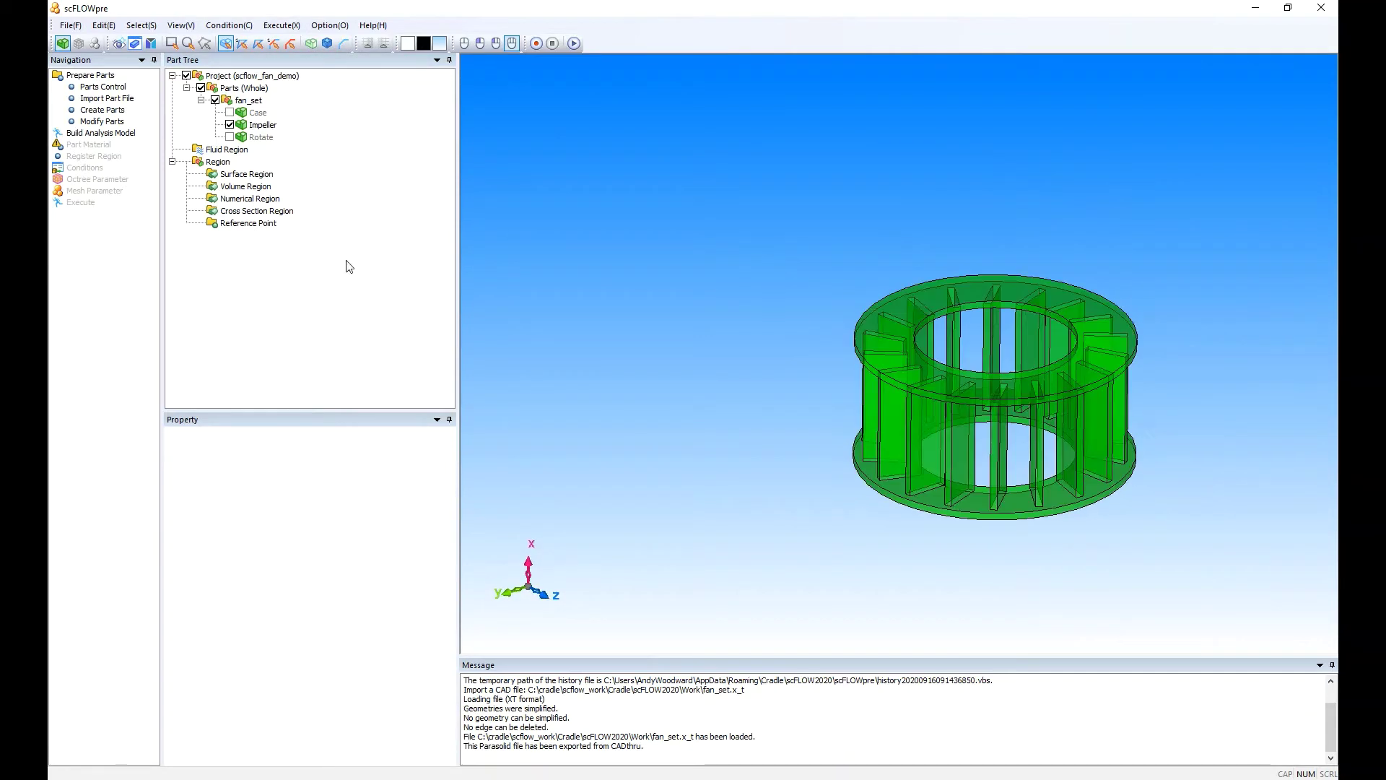
Show Rotate with the impeller, then bring Case back so all three parts are visible.
{"action": "left_click", "coordinate": [228, 137]}
{"action": "mouse_move", "coordinate": [796, 313]}
{"action": "middle_mouse_down"}
{"action": "mouse_move", "coordinate": [848, 501]}
{"action": "mouse_move", "coordinate": [870, 253]}
{"action": "middle_mouse_up"}
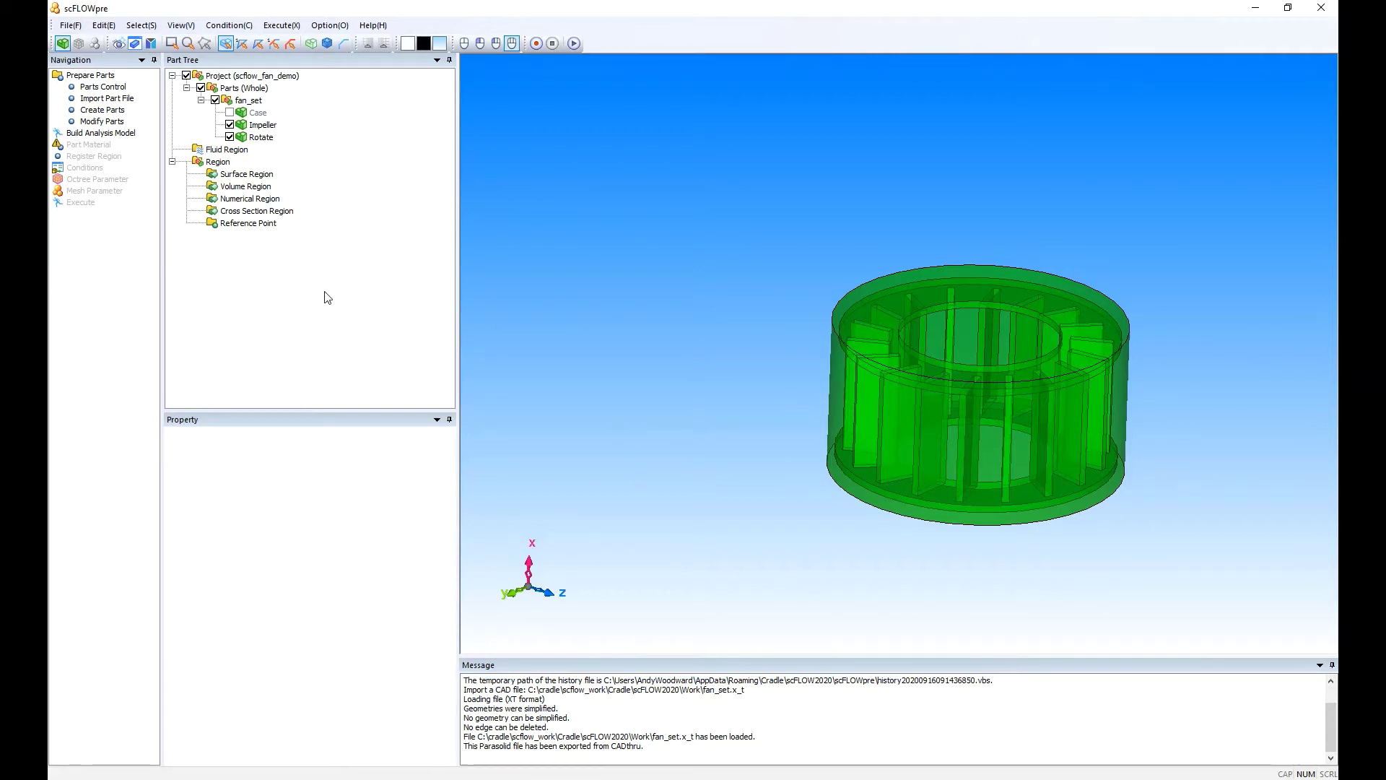
{"action": "left_click", "coordinate": [229, 112]}
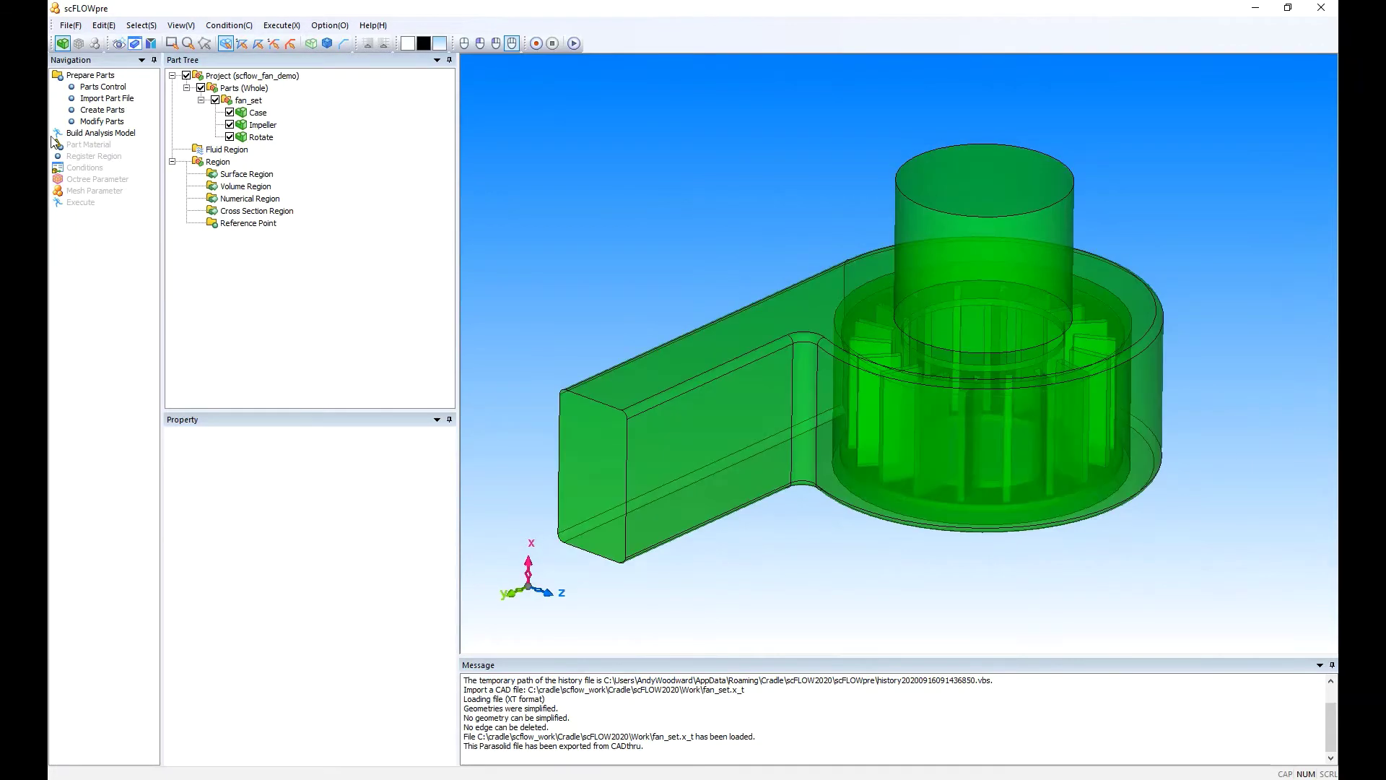
Enable Rotation (Discontinuous mesh) in Parts Control.
{"action": "left_click", "coordinate": [105, 87]}
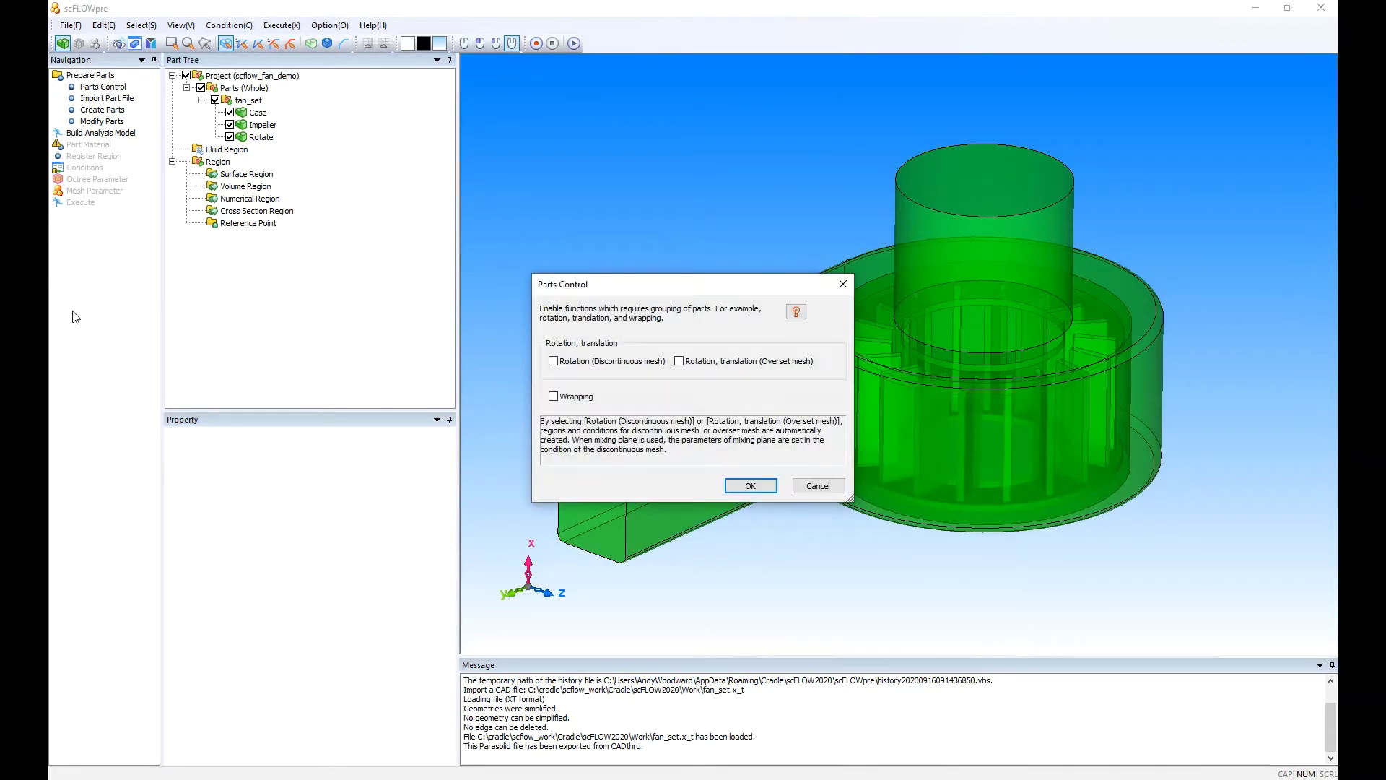
{"action": "left_click", "coordinate": [554, 361]}
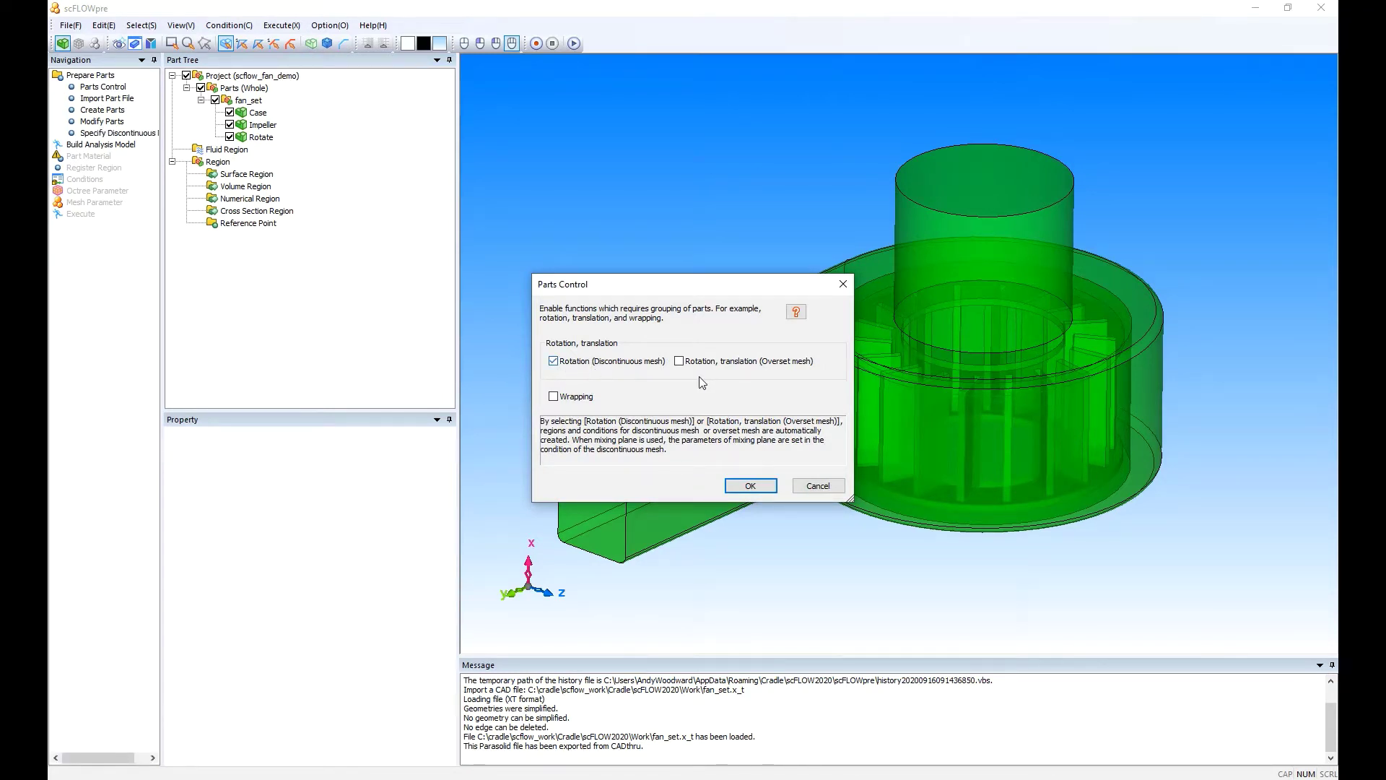
{"action": "left_click", "coordinate": [764, 485]}
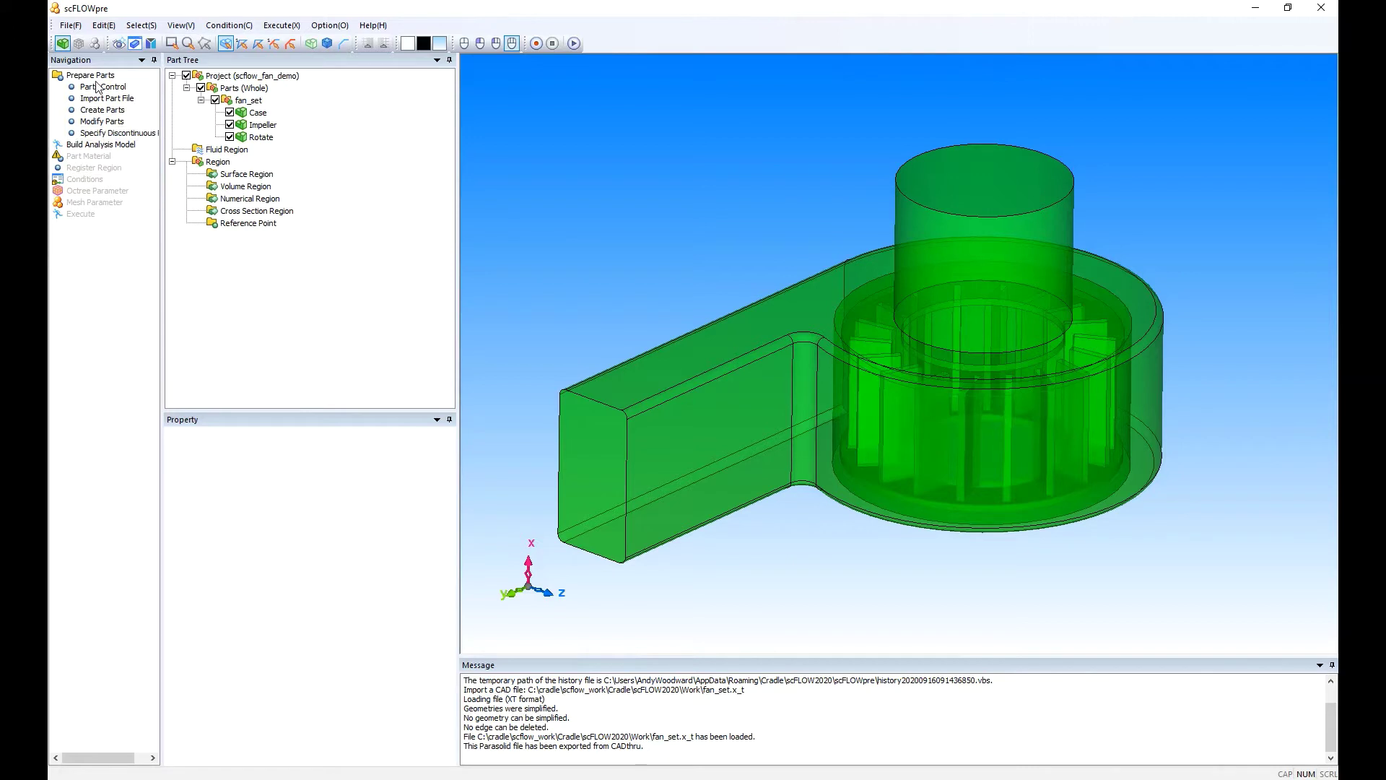
Register Rotate as a discontinuous part and move Impeller into Parts (Moving).
{"action": "left_click", "coordinate": [109, 135]}
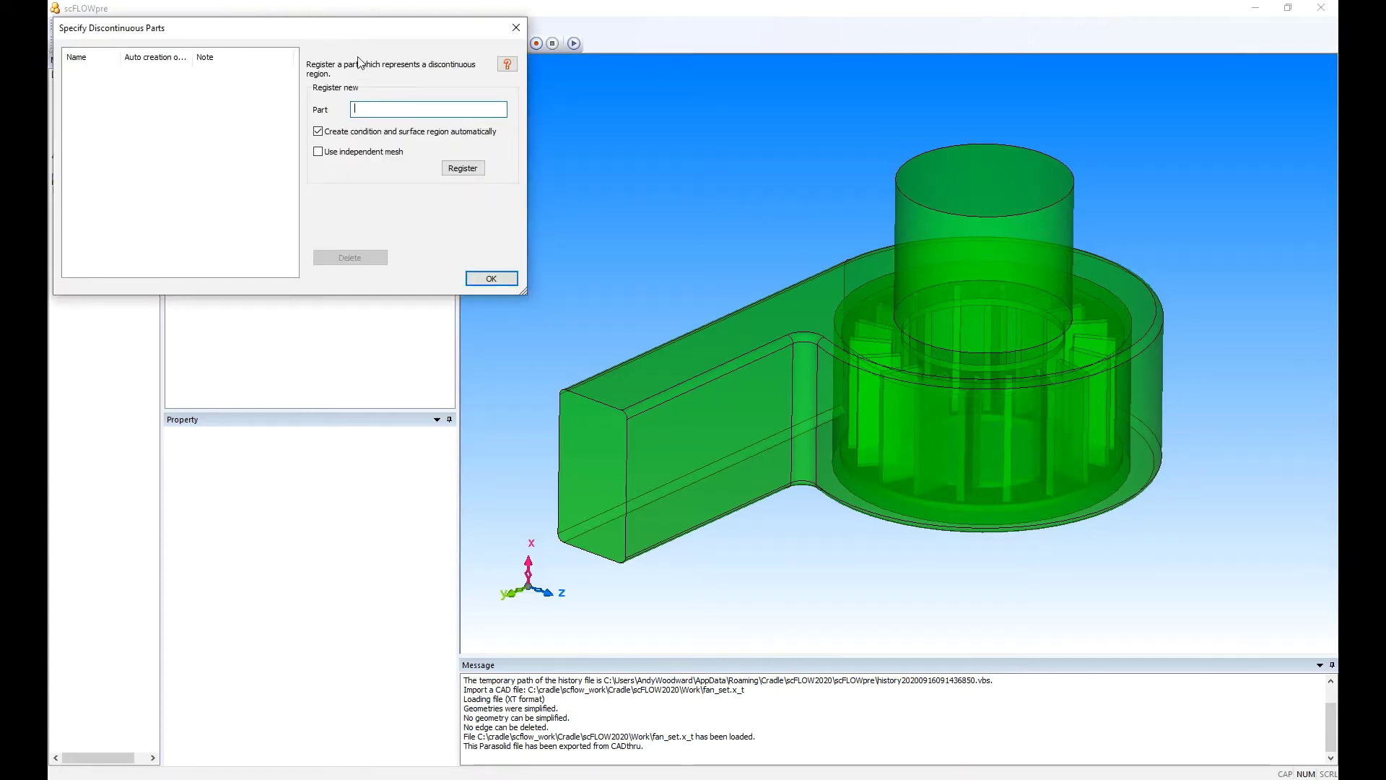
{"action": "left_click_drag", "start_coordinate": [355, 34], "coordinate": [369, 372]}
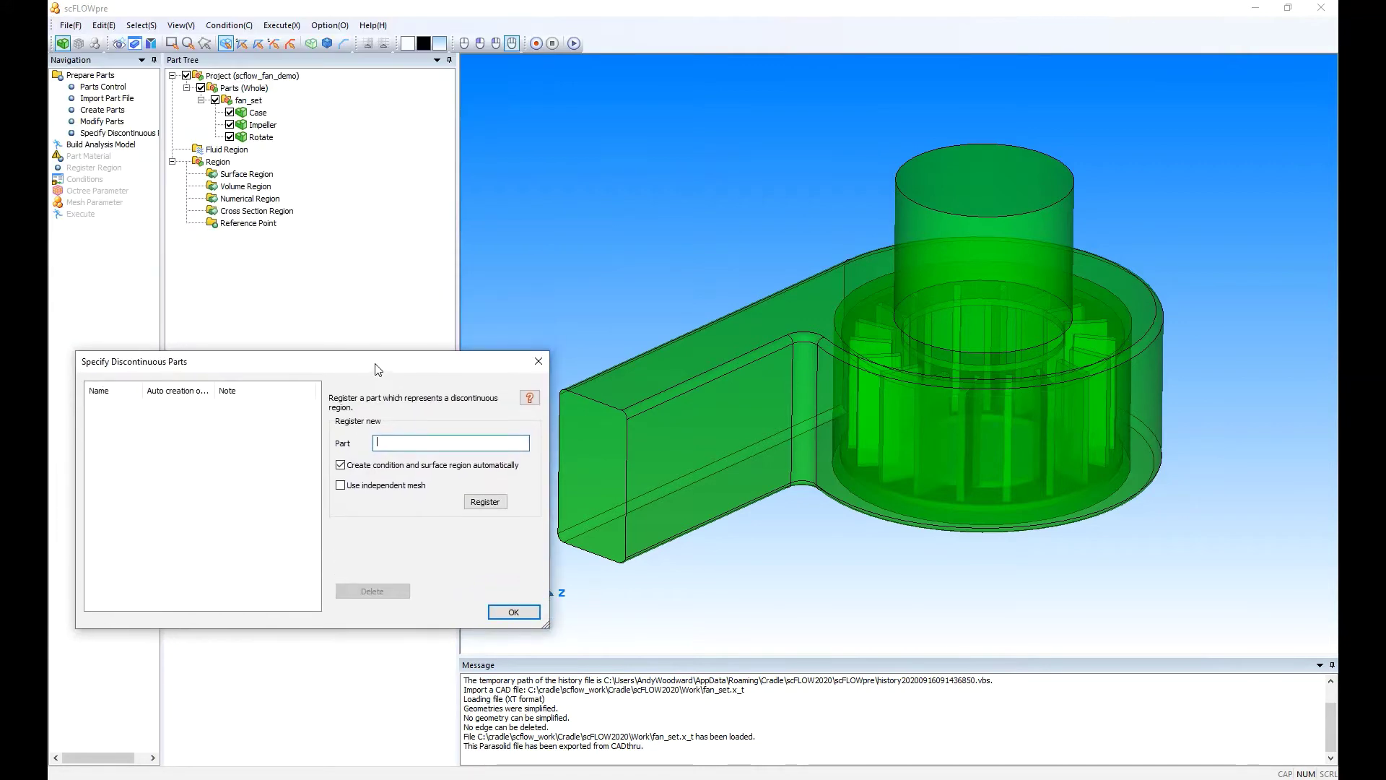
{"action": "left_click", "coordinate": [261, 137]}
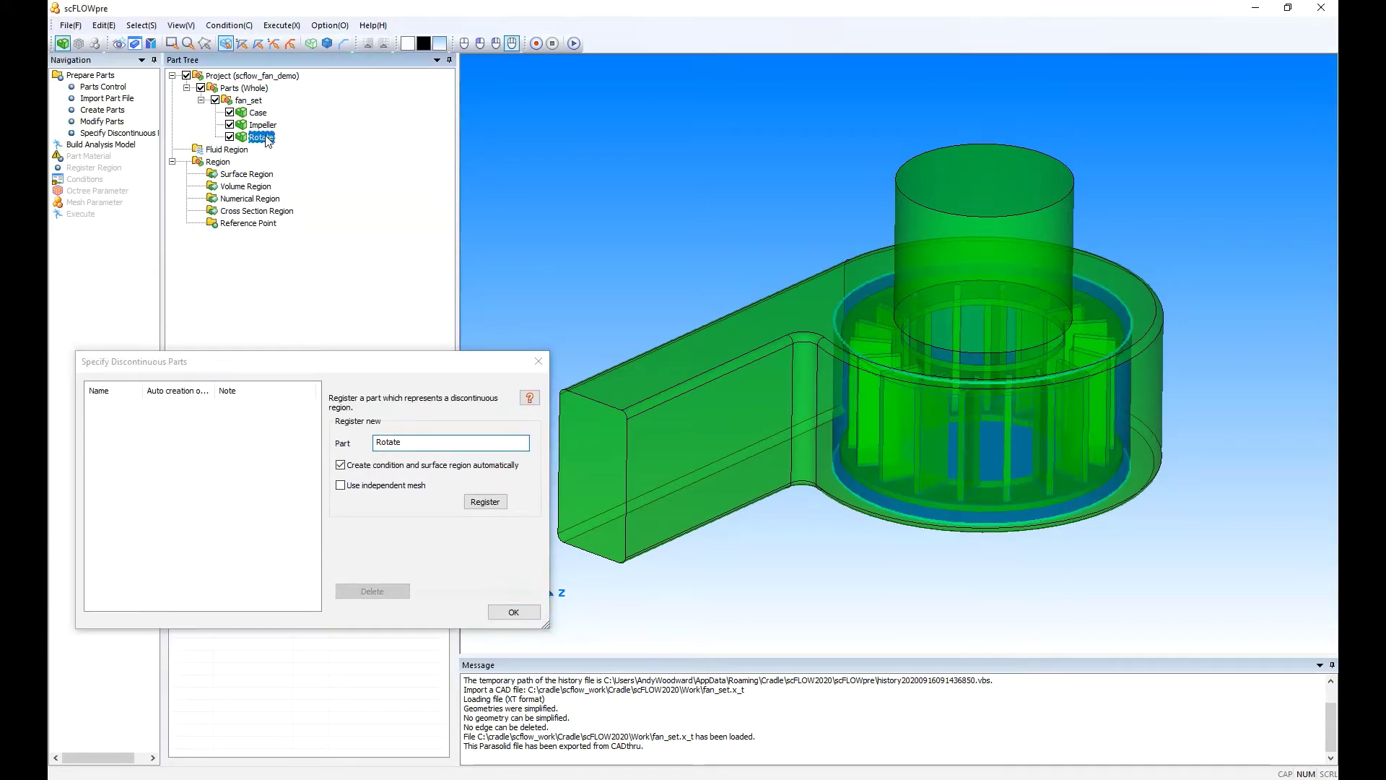
{"action": "left_click", "coordinate": [482, 506]}
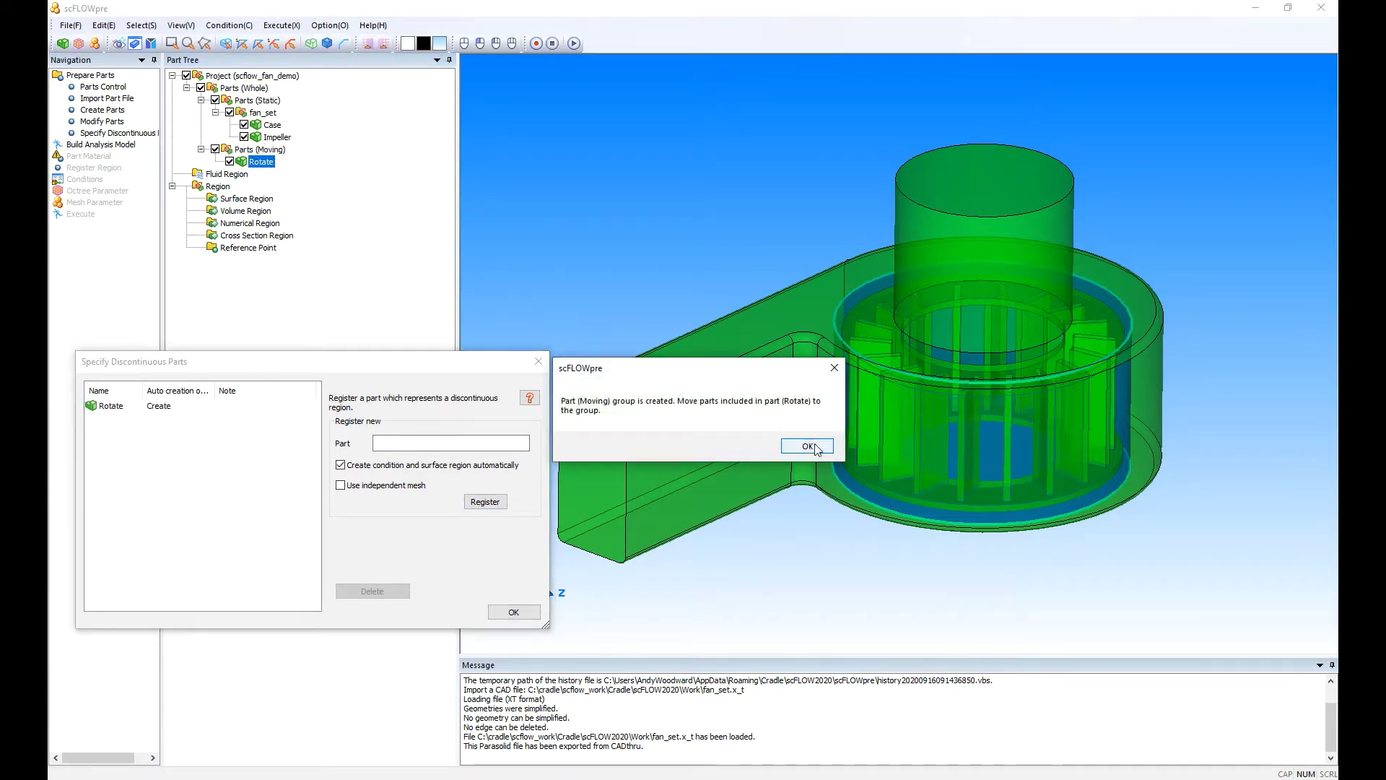
{"action": "left_click", "coordinate": [811, 446]}
{"action": "left_click", "coordinate": [513, 612]}
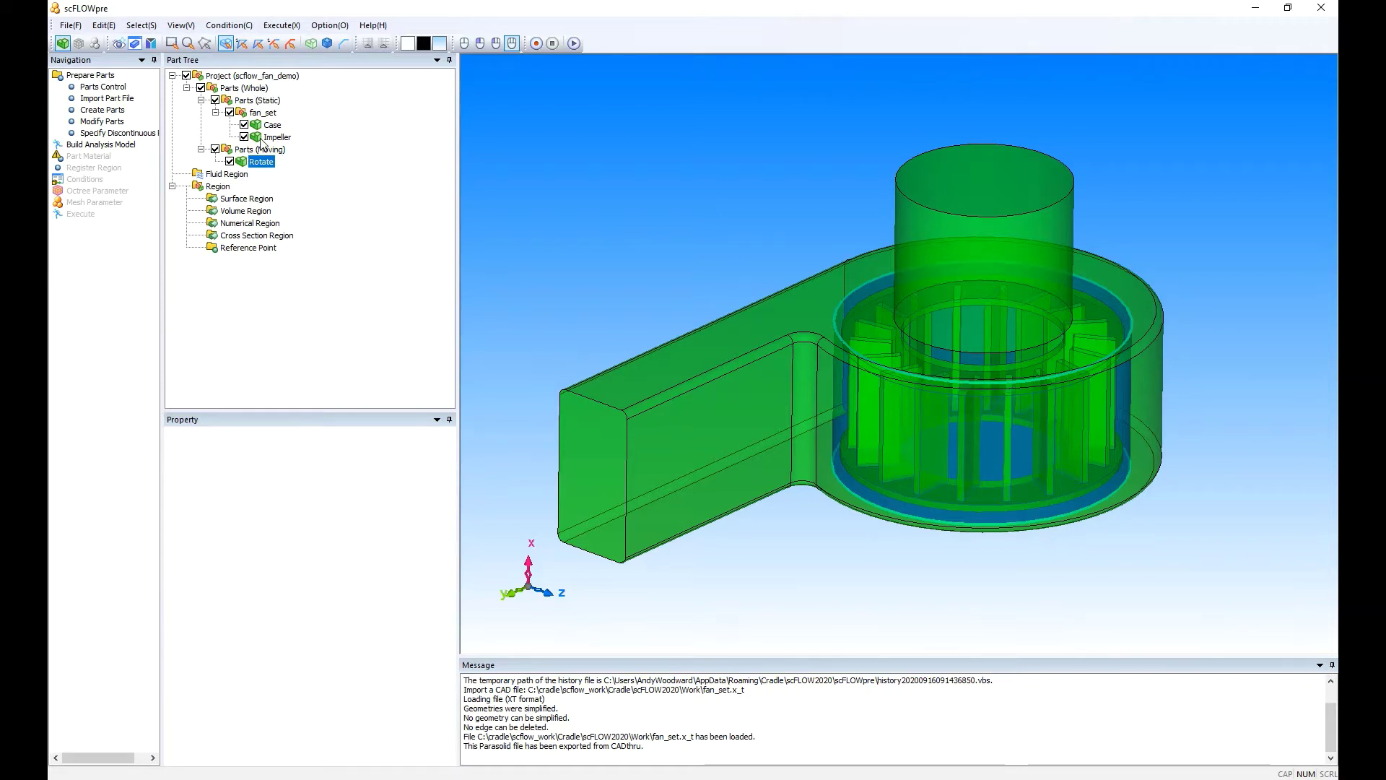
{"action": "left_click_drag", "start_coordinate": [265, 137], "coordinate": [256, 166]}
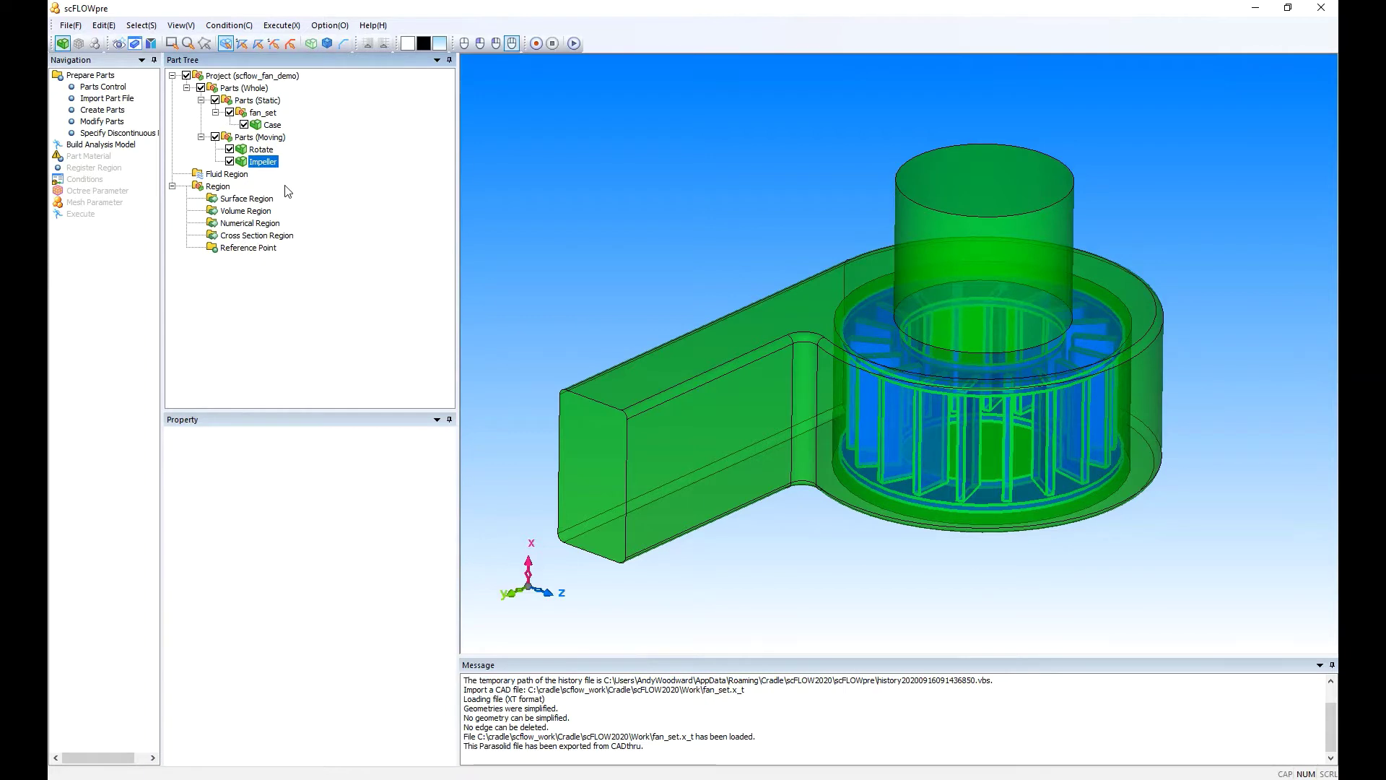
{"action": "left_click", "coordinate": [217, 187]}
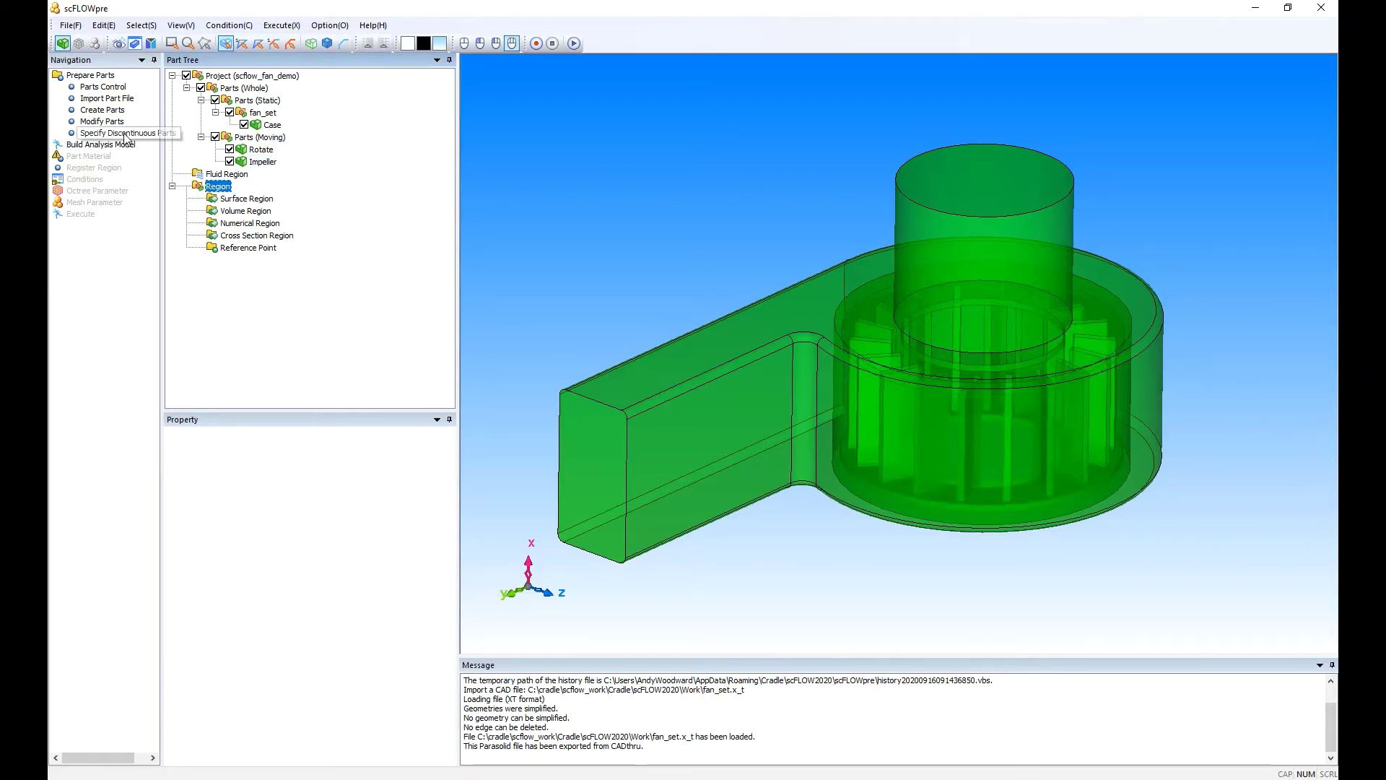
Run Build Analysis Model and confirm the build.
{"action": "left_click", "coordinate": [101, 145]}
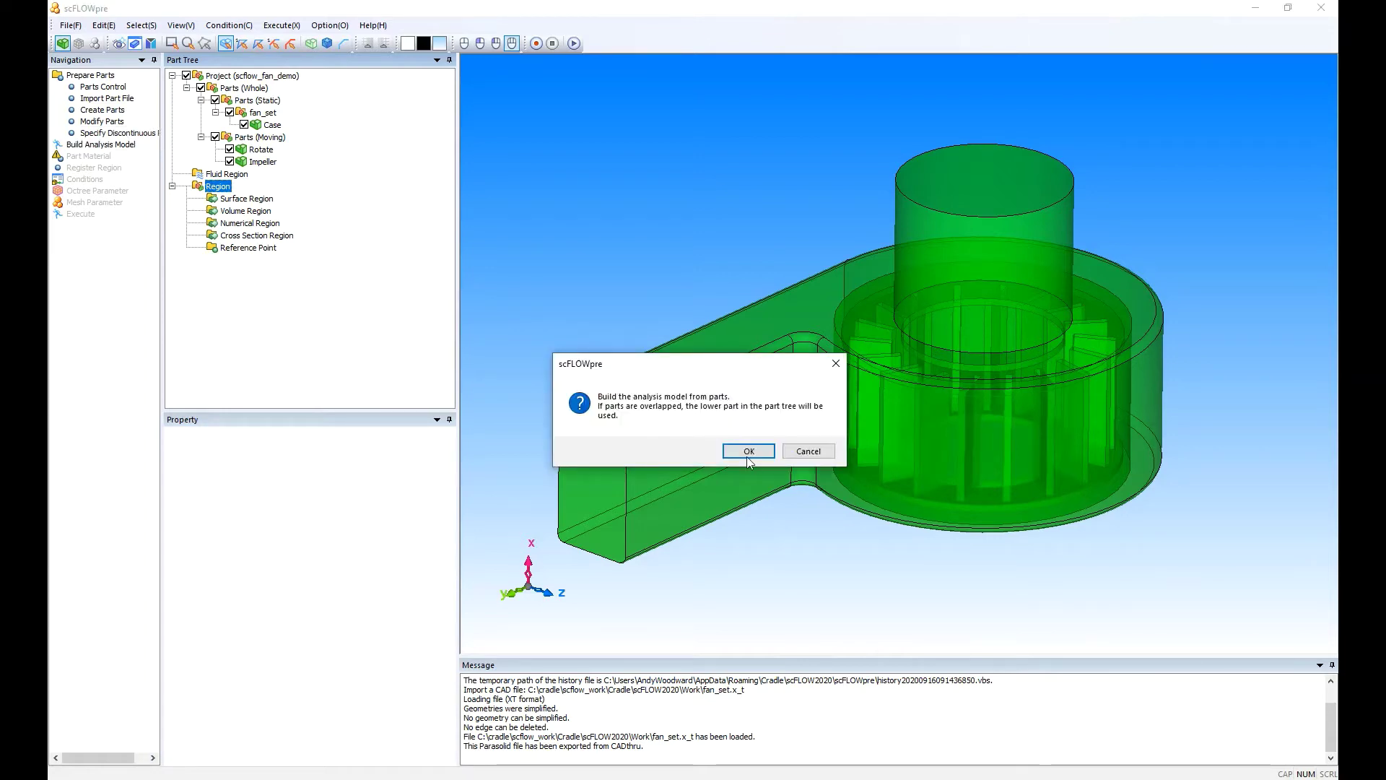
{"action": "left_click", "coordinate": [747, 452]}
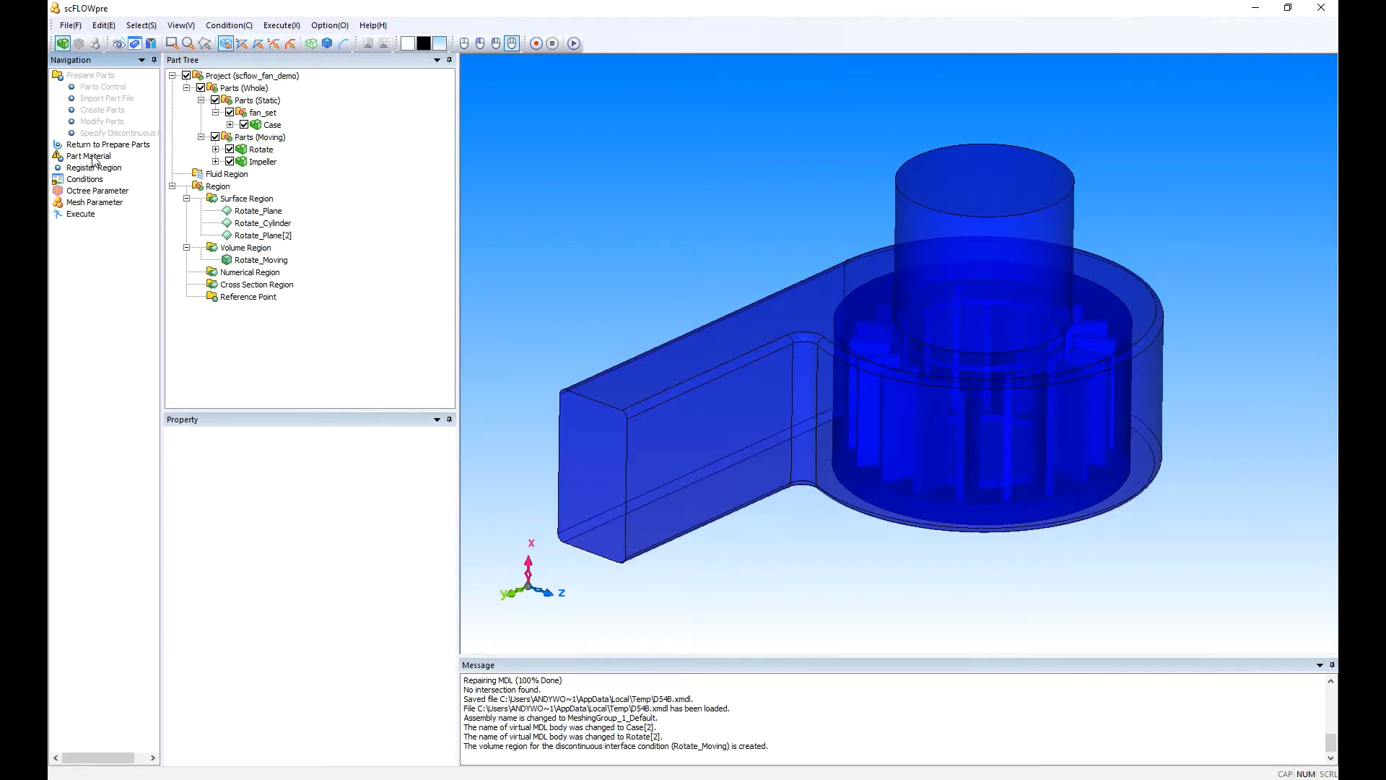
Assign fluid material air (incompressible/20C) to both Case and Rotate.
{"action": "left_click", "coordinate": [91, 158]}
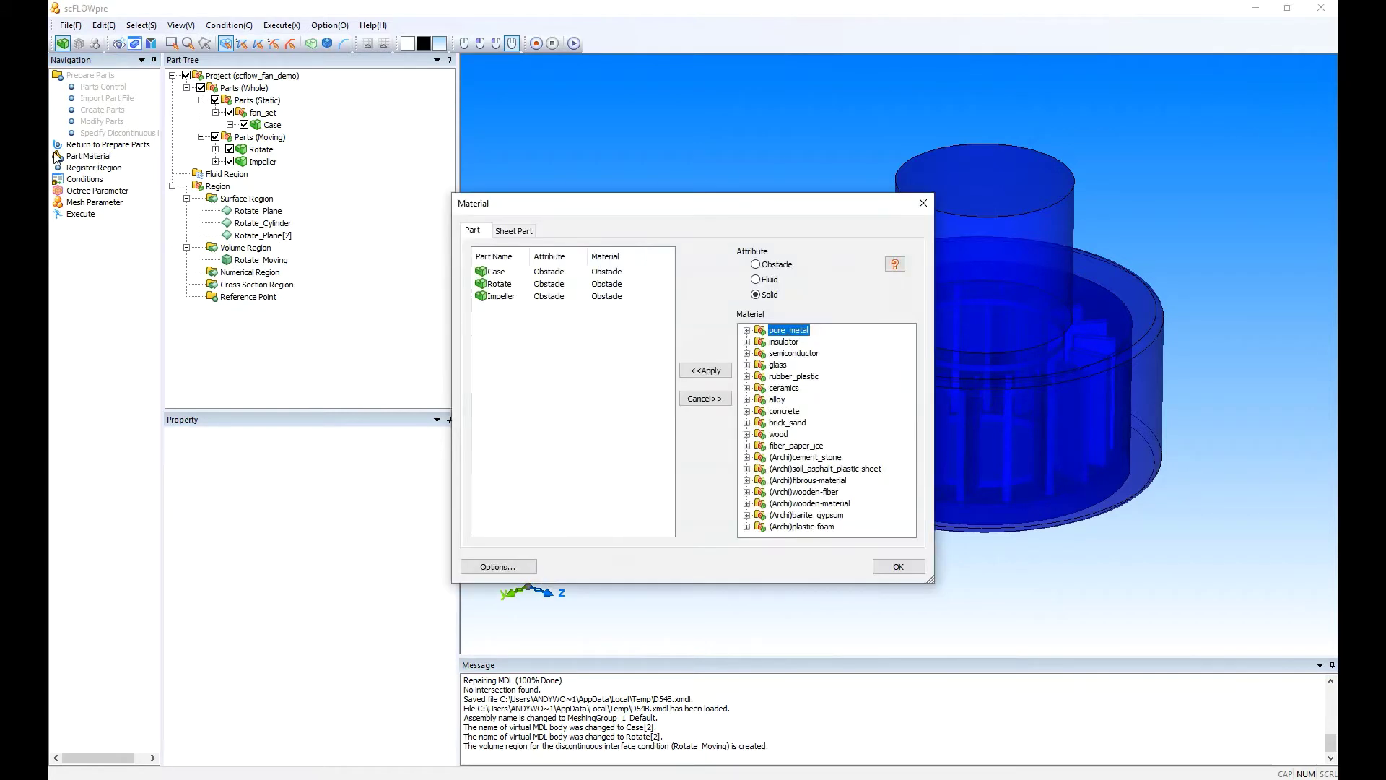
{"action": "left_click", "coordinate": [496, 271]}
{"action": "left_click", "coordinate": [498, 284], "text": "shift"}
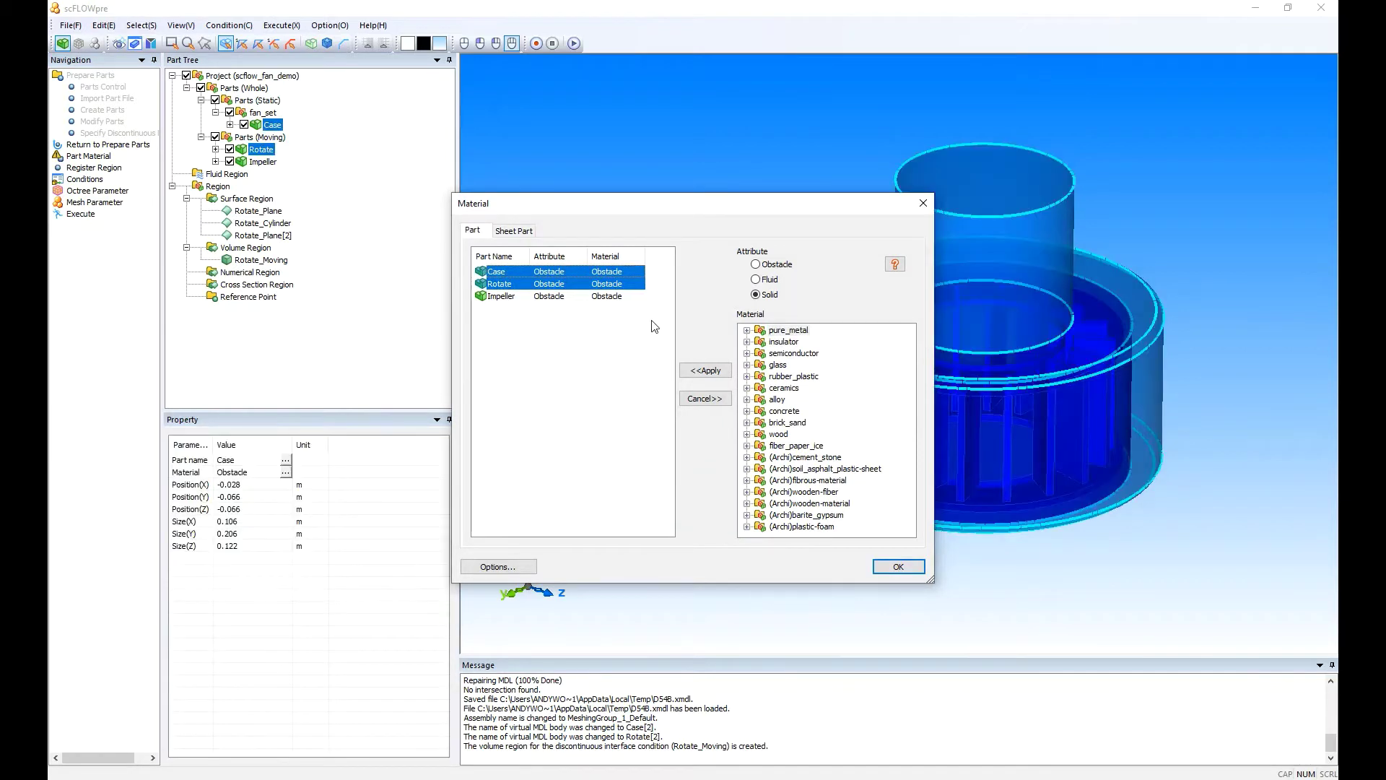
{"action": "left_click", "coordinate": [756, 280]}
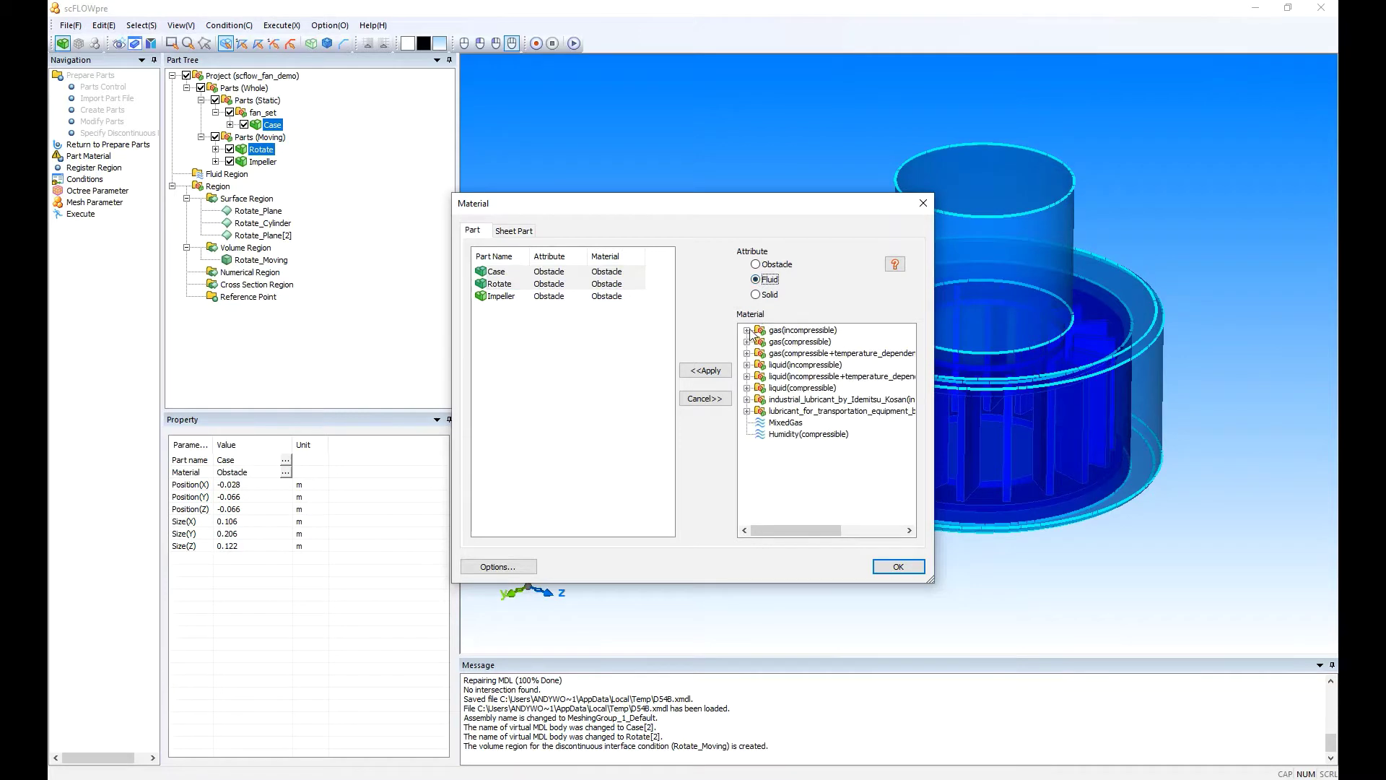
{"action": "left_click", "coordinate": [747, 331]}
{"action": "left_click", "coordinate": [823, 341]}
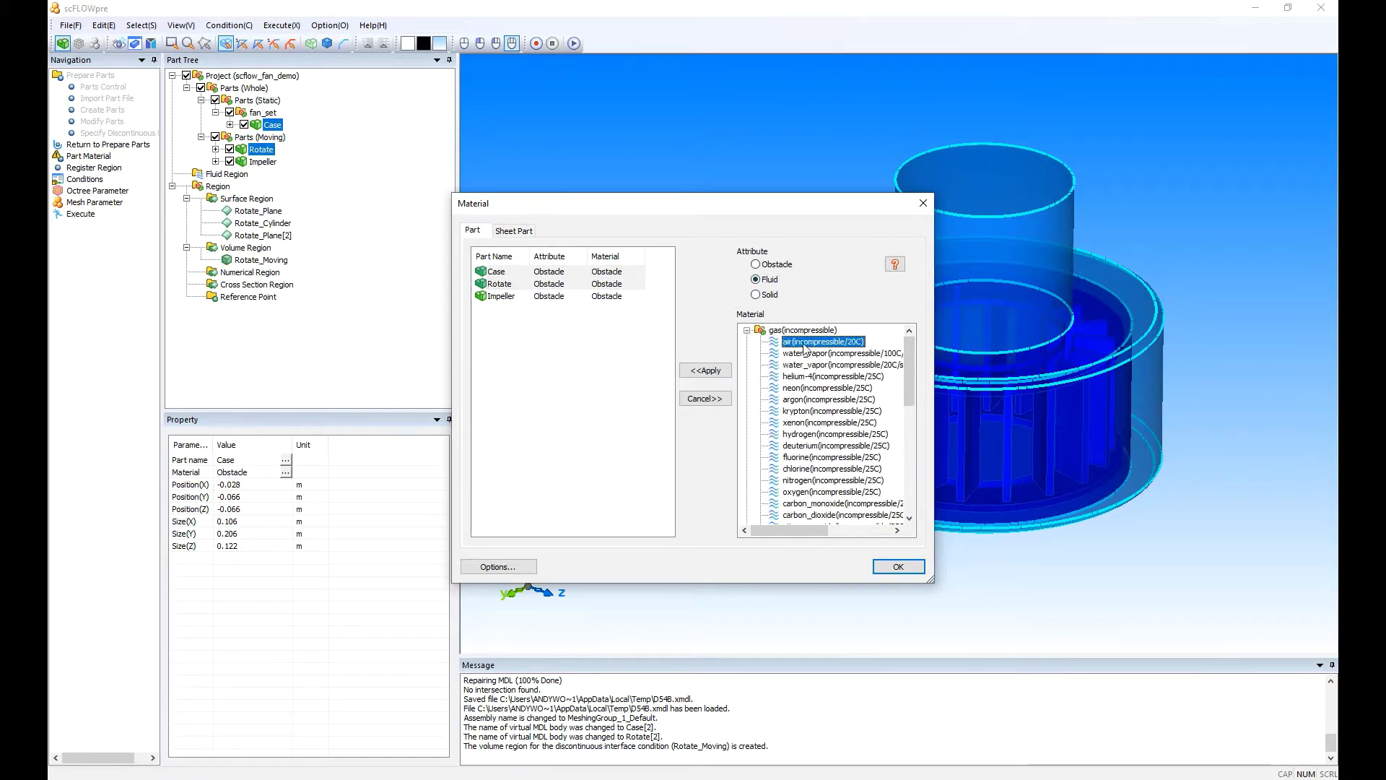
{"action": "left_click", "coordinate": [706, 371]}
{"action": "left_click", "coordinate": [898, 567]}
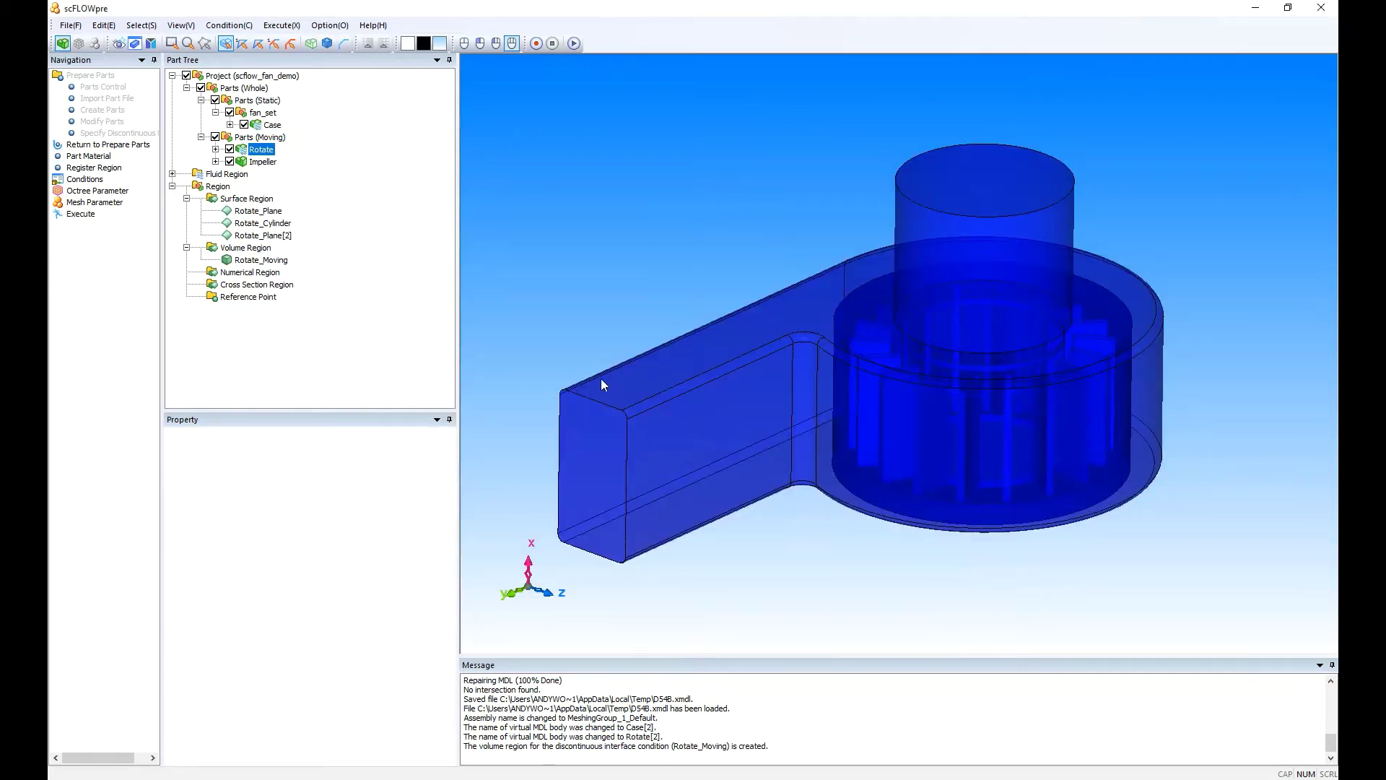
Register the cylinder's top face as surface region ZZ_IN.
{"action": "left_click", "coordinate": [95, 170]}
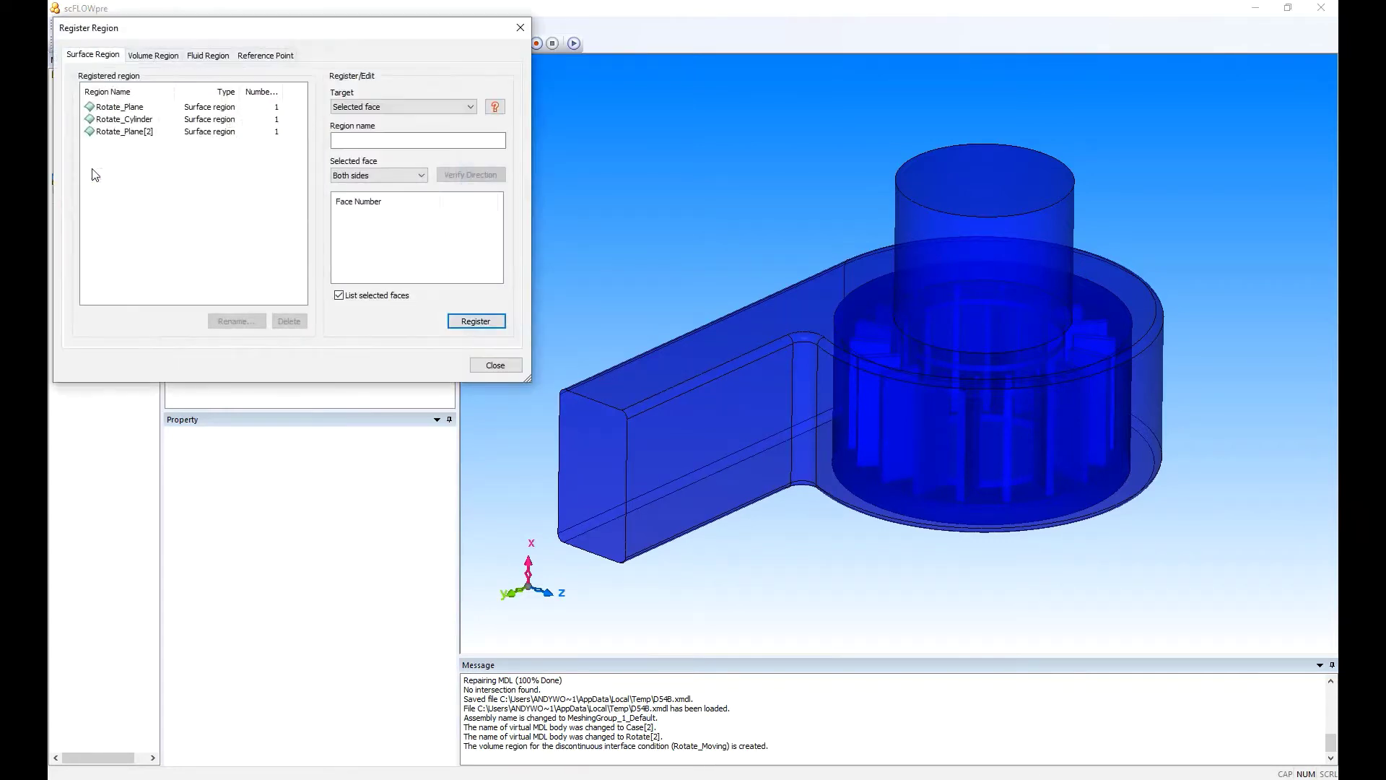
{"action": "left_click_drag", "start_coordinate": [200, 41], "coordinate": [204, 222]}
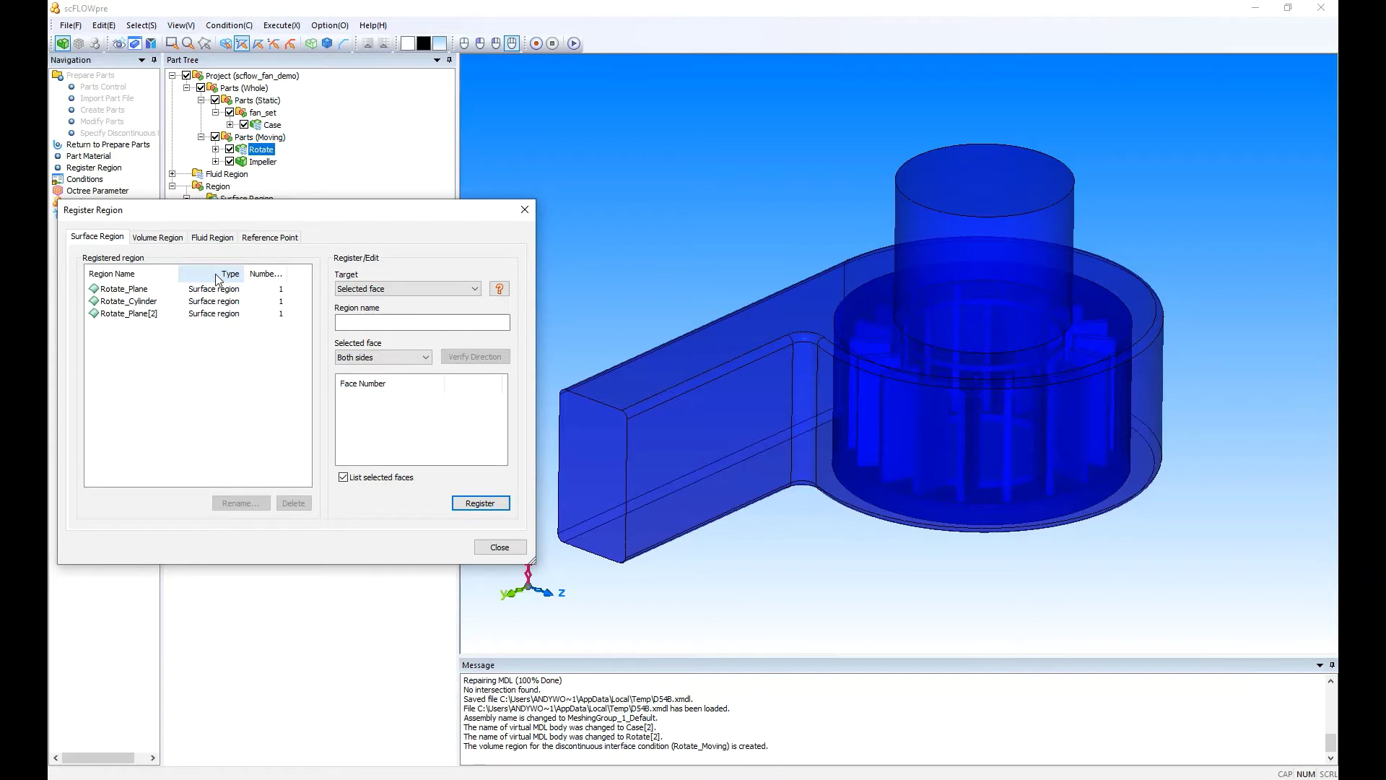
{"action": "left_click", "coordinate": [376, 321]}
{"action": "type", "text": "ZZ"}
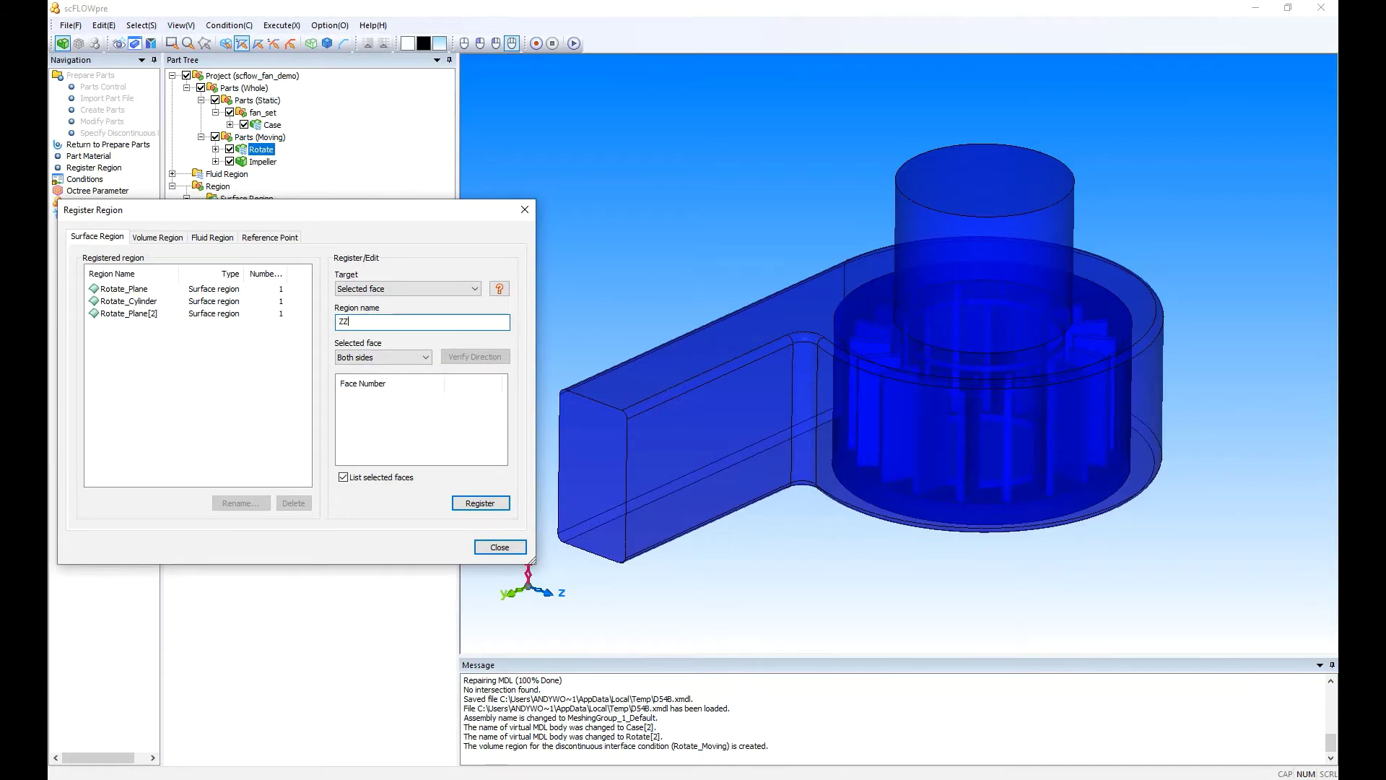
{"action": "type", "text": "_IN"}
{"action": "left_click", "coordinate": [998, 187]}
{"action": "left_click", "coordinate": [989, 191]}
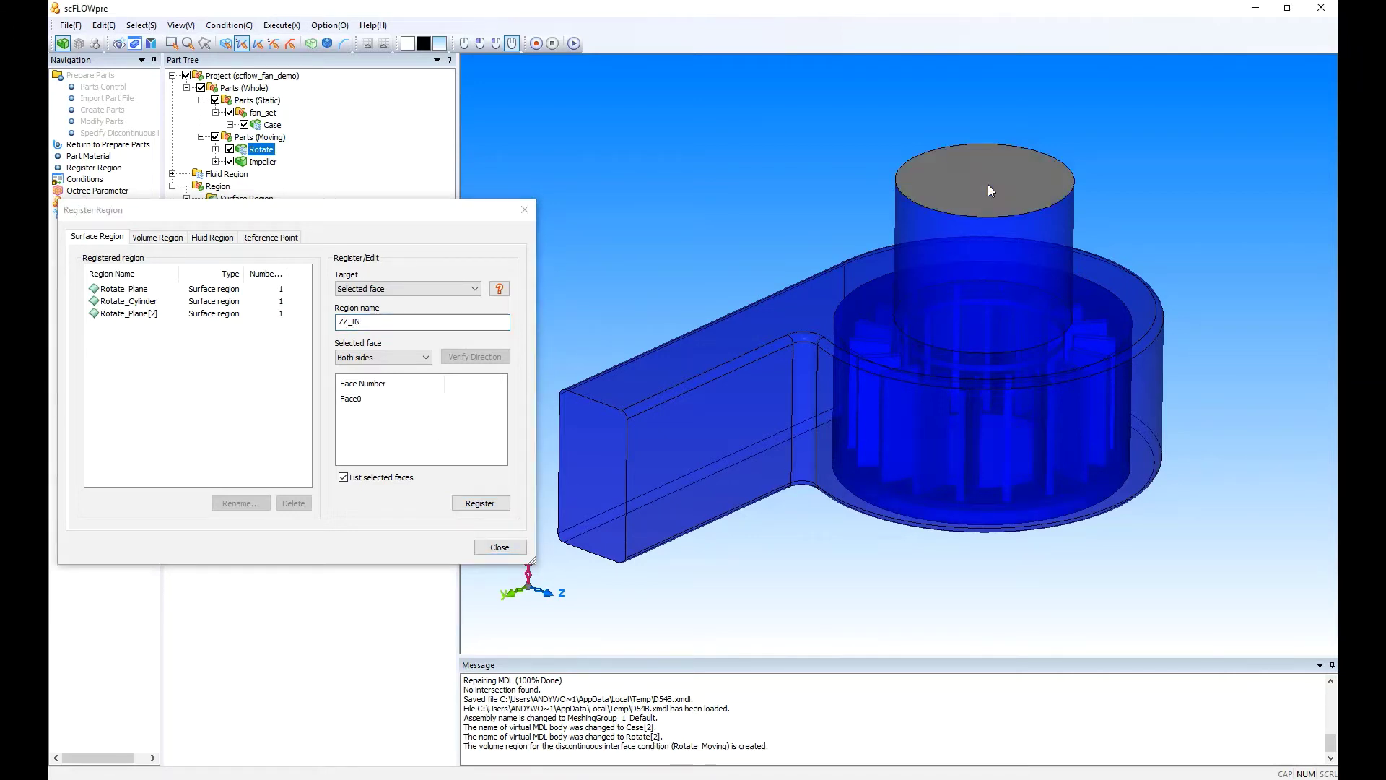
{"action": "left_click", "coordinate": [479, 503]}
Rename the region to ZZ_OUT, register the duct end face, and close Register Region.
{"action": "left_click", "coordinate": [356, 322]}
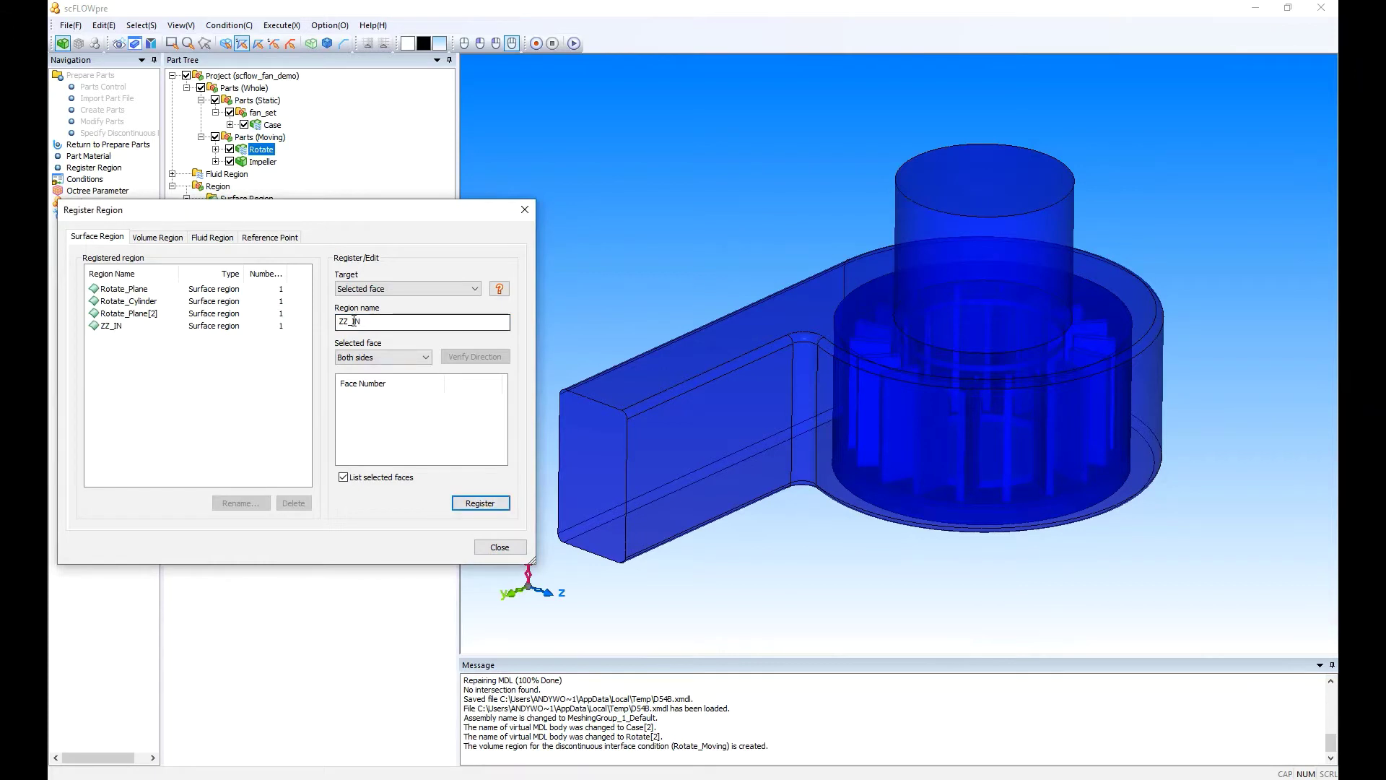
{"action": "left_click_drag", "start_coordinate": [356, 322], "coordinate": [397, 319]}
{"action": "type", "text": "OUT"}
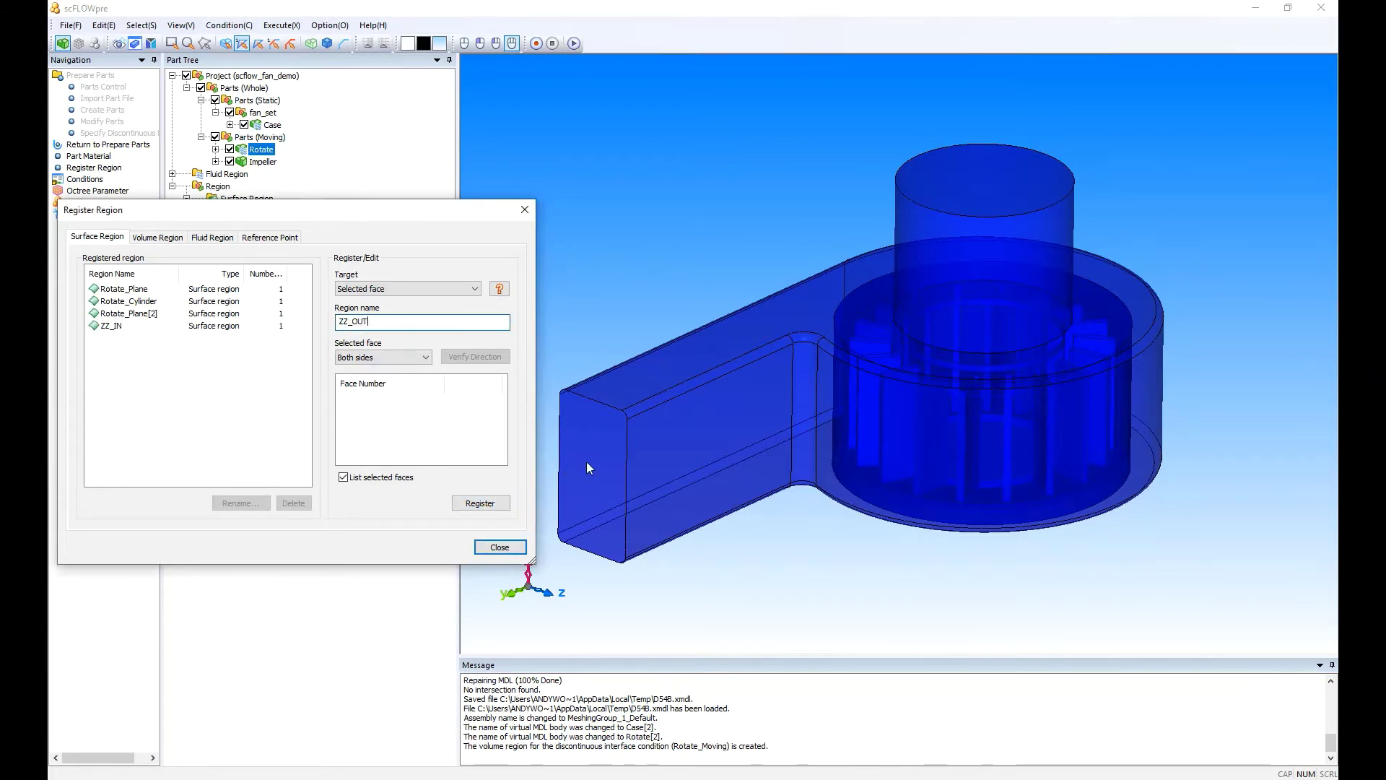
{"action": "left_click", "coordinate": [588, 461]}
{"action": "left_click", "coordinate": [477, 505]}
{"action": "left_click", "coordinate": [497, 548]}
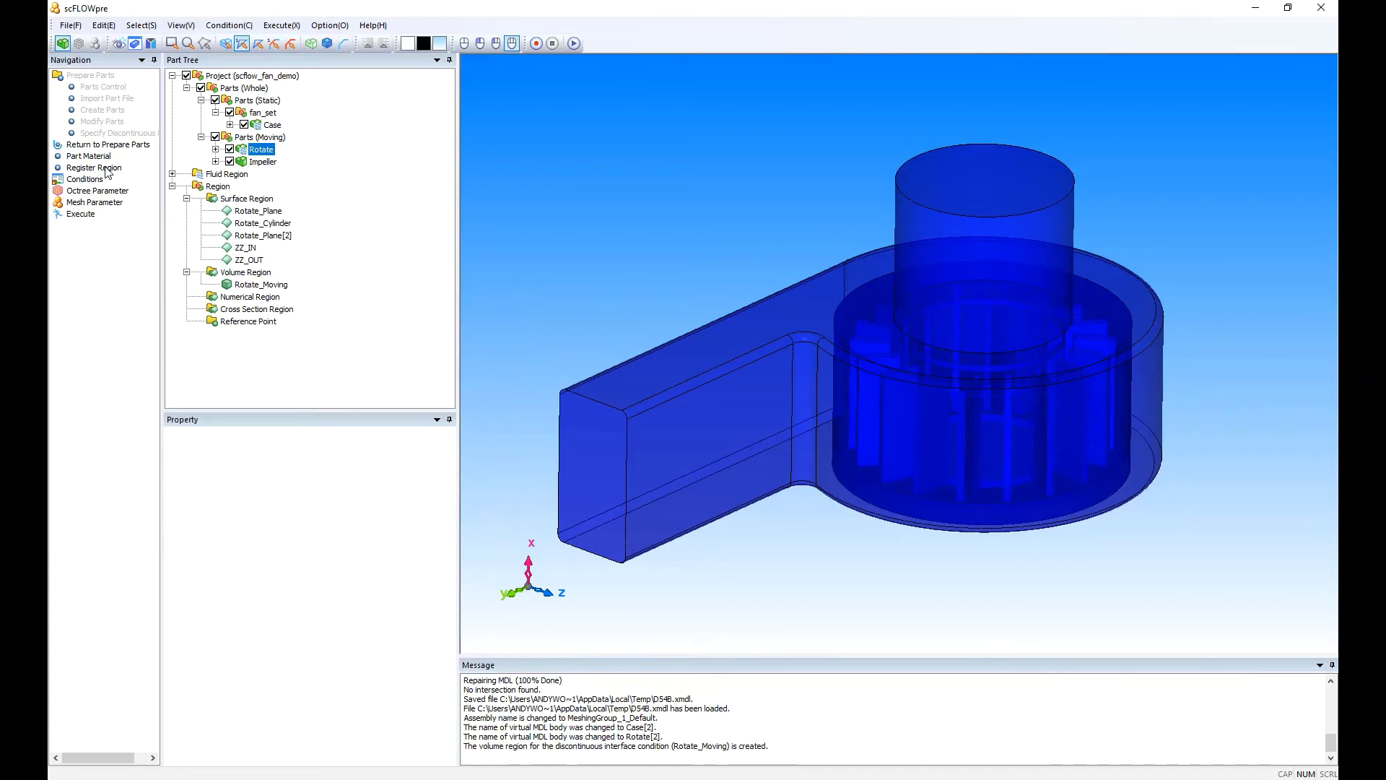
In Basic Setting, choose Transient analysis with last cycle 1000 and time step 0.01 s.
{"action": "left_click", "coordinate": [87, 179]}
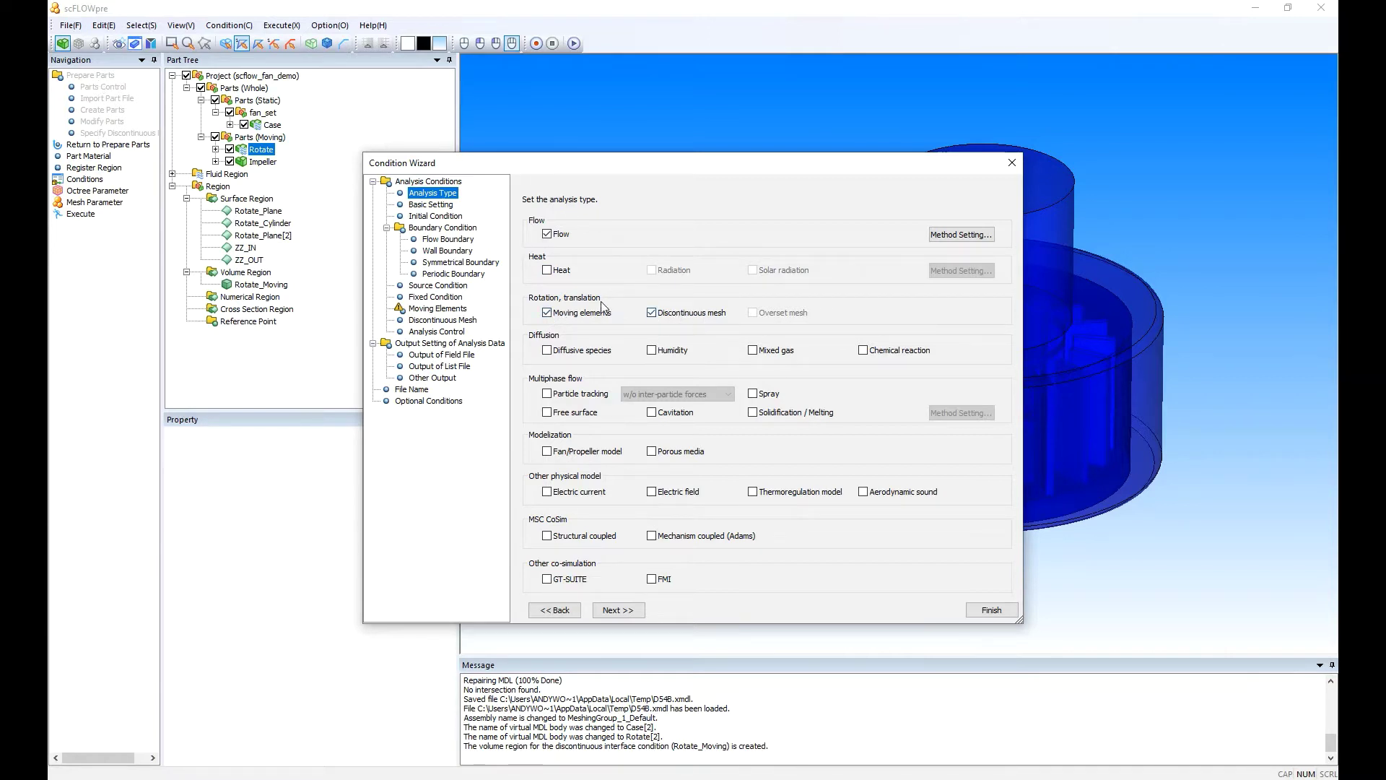
{"action": "left_click", "coordinate": [434, 205]}
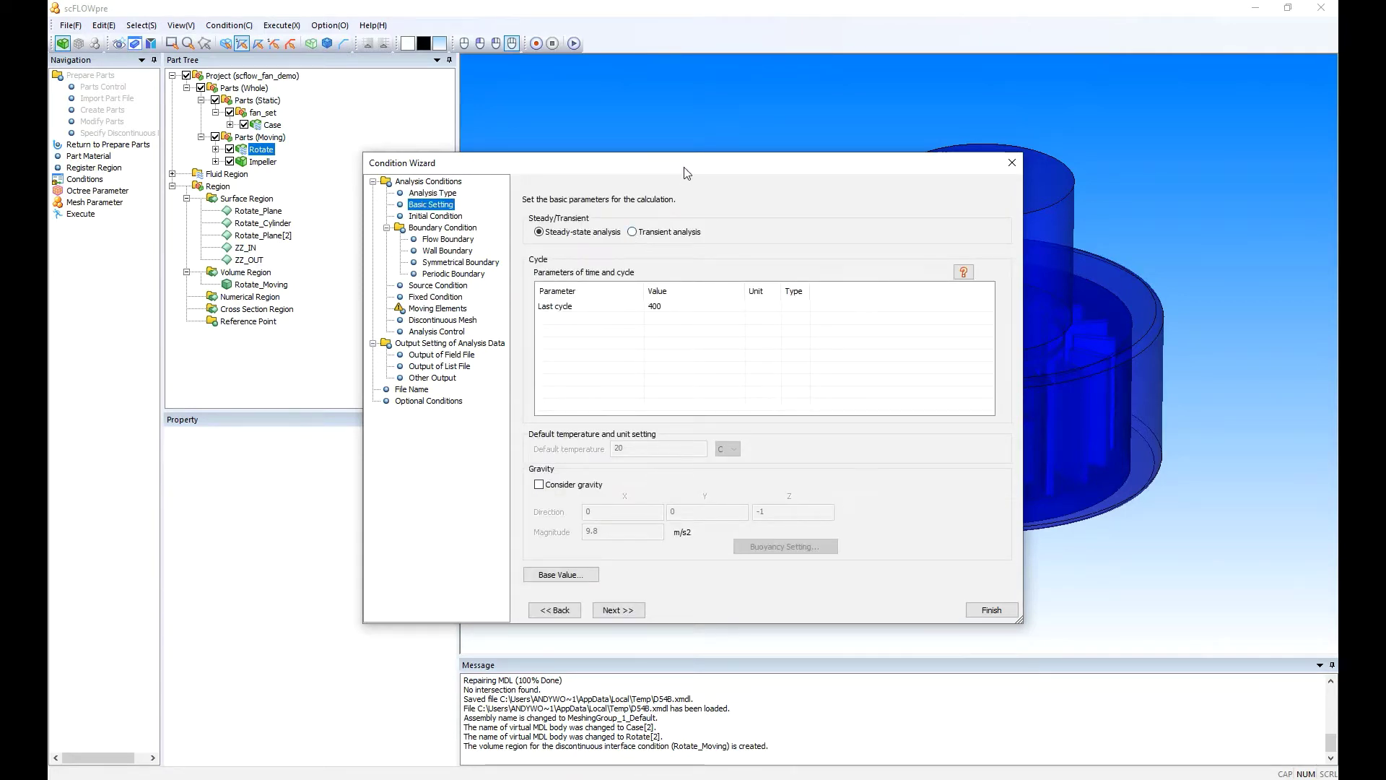
{"action": "left_click_drag", "start_coordinate": [685, 173], "coordinate": [423, 274]}
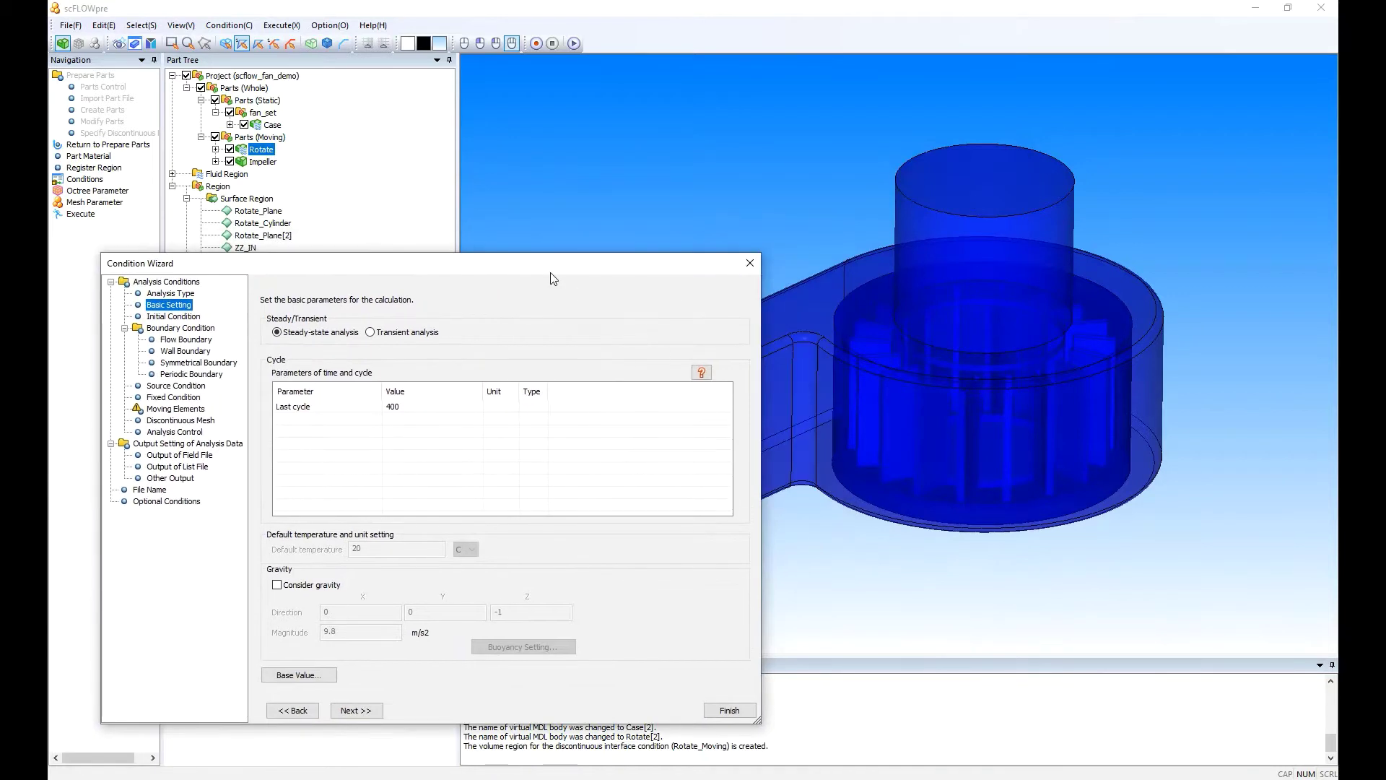
{"action": "left_click_drag", "start_coordinate": [519, 272], "coordinate": [568, 254]}
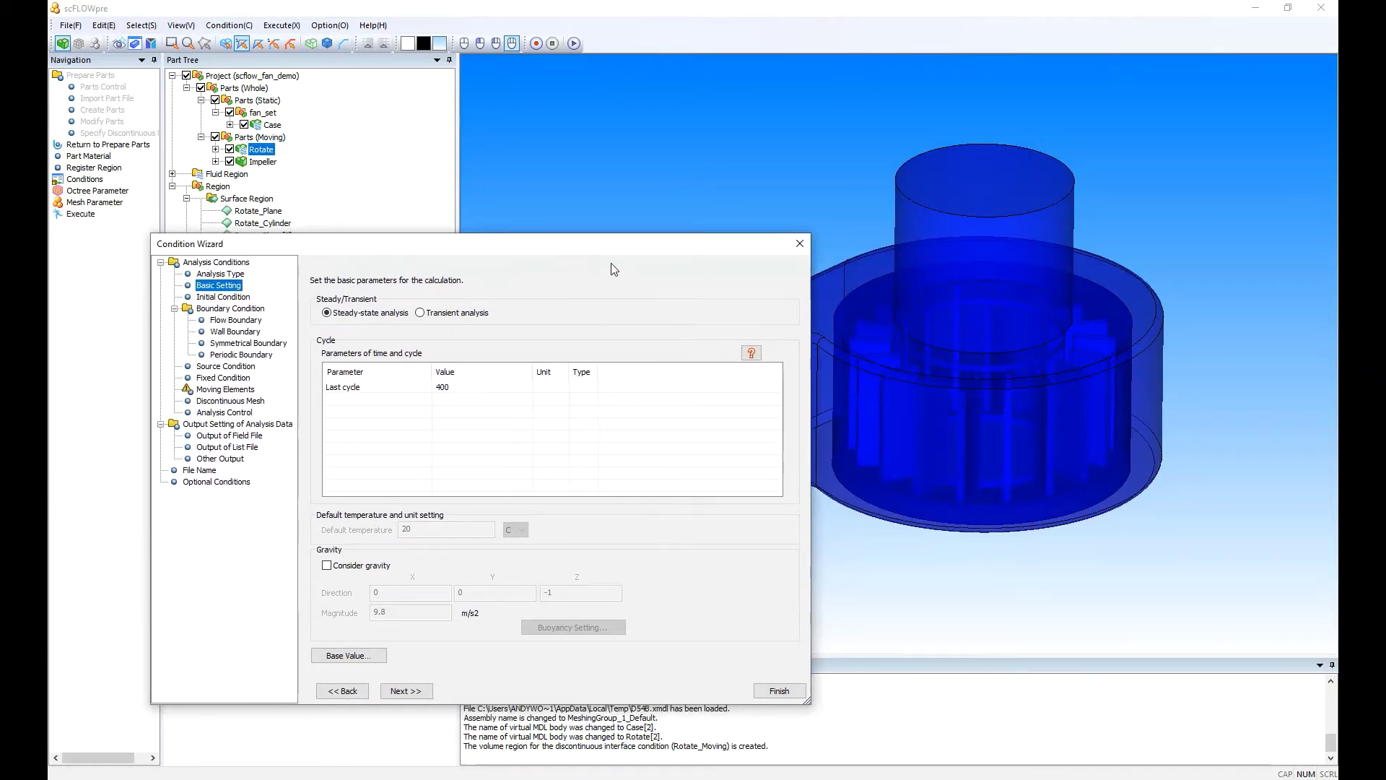
{"action": "left_click", "coordinate": [422, 313]}
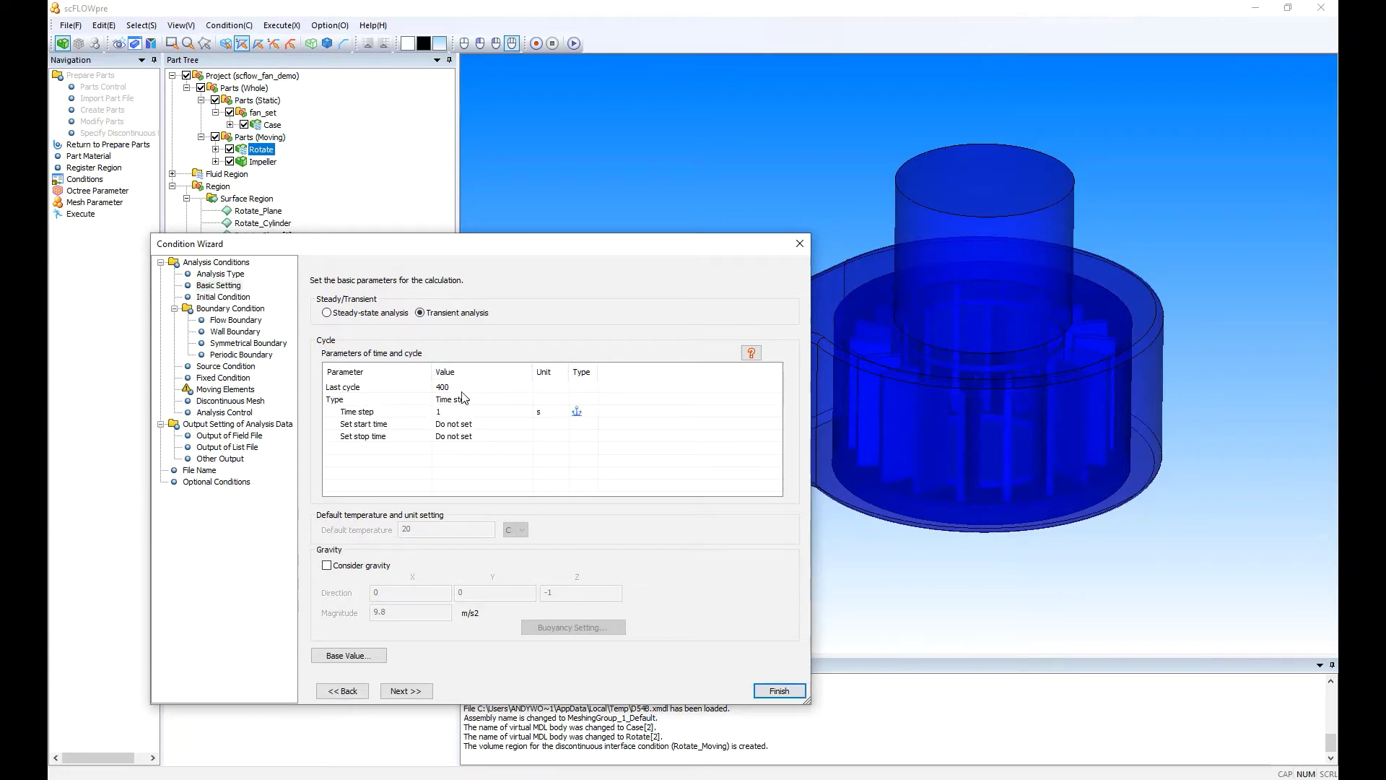
{"action": "left_click", "coordinate": [456, 412]}
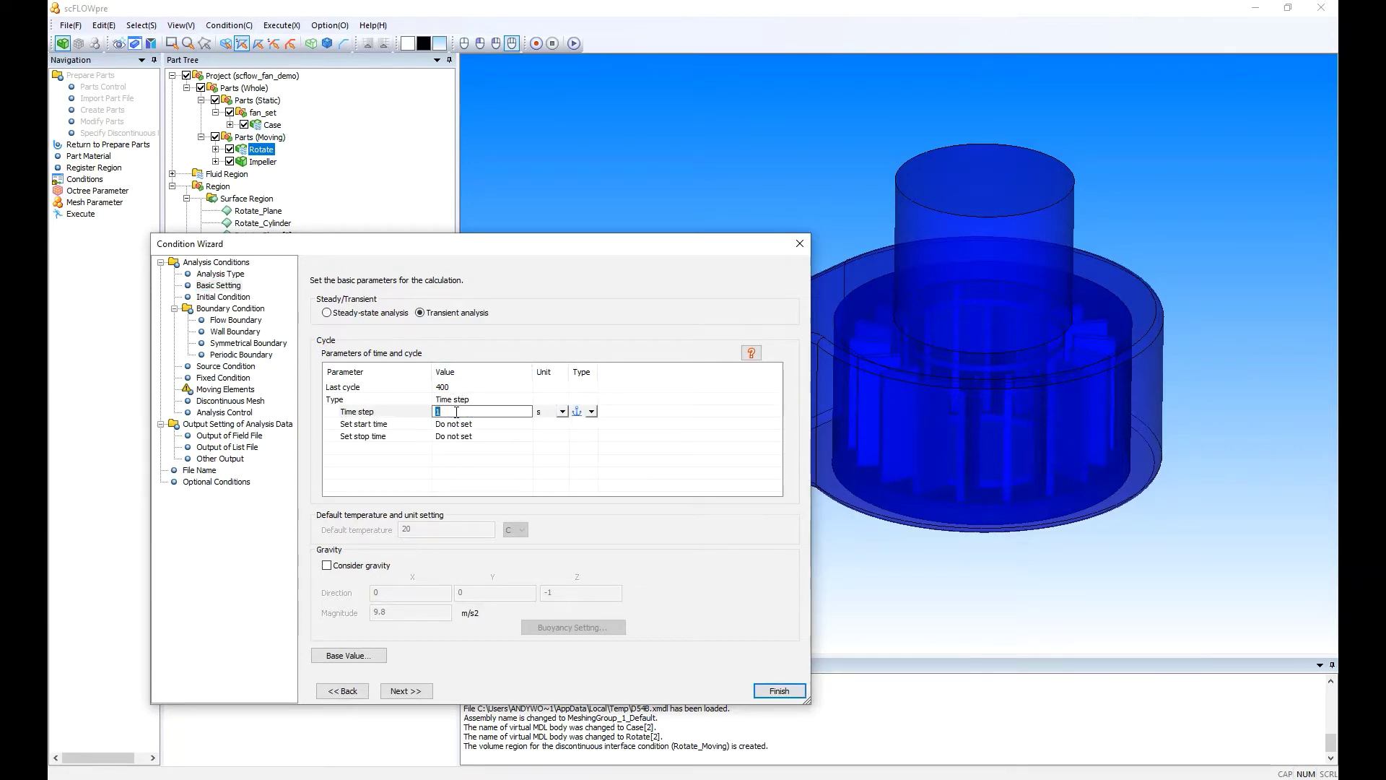
{"action": "left_click", "coordinate": [461, 388]}
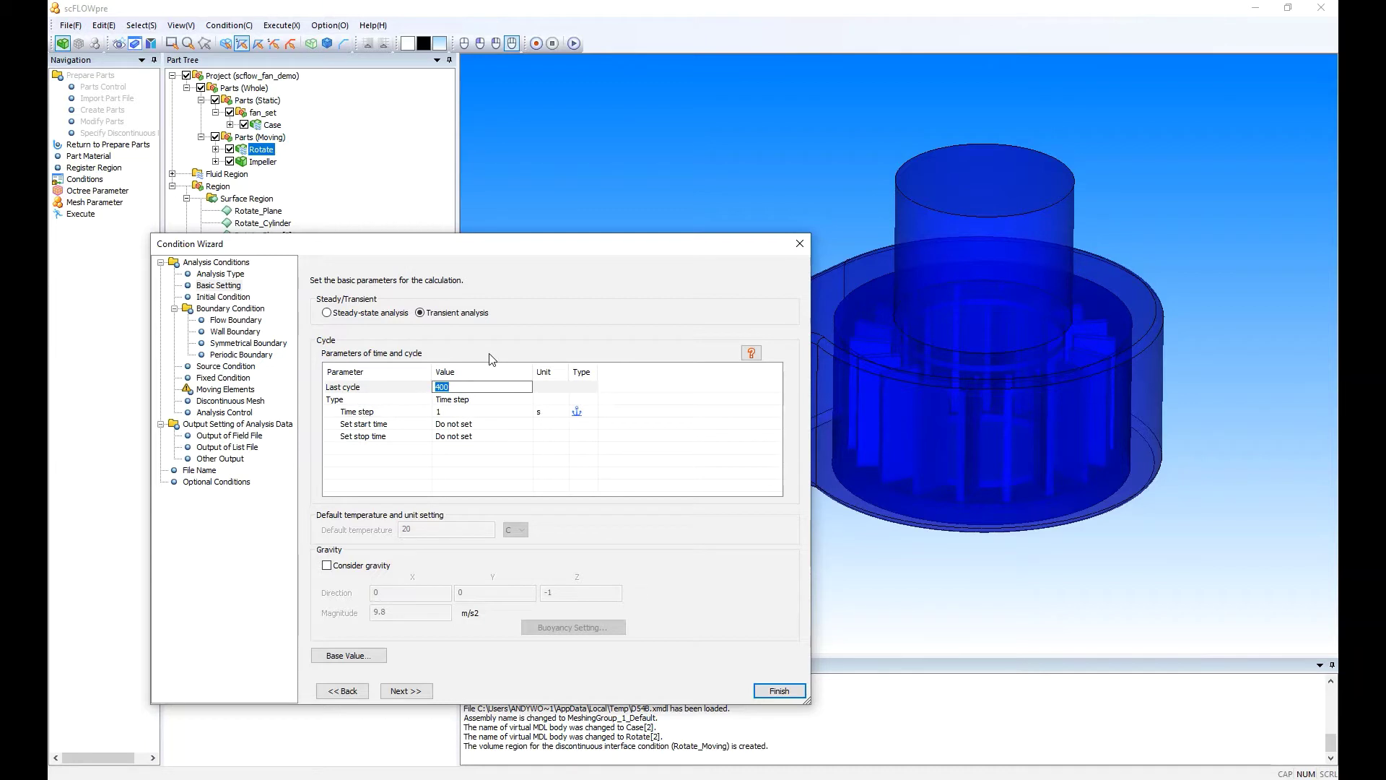
{"action": "type", "text": "1000"}
{"action": "left_click", "coordinate": [494, 410]}
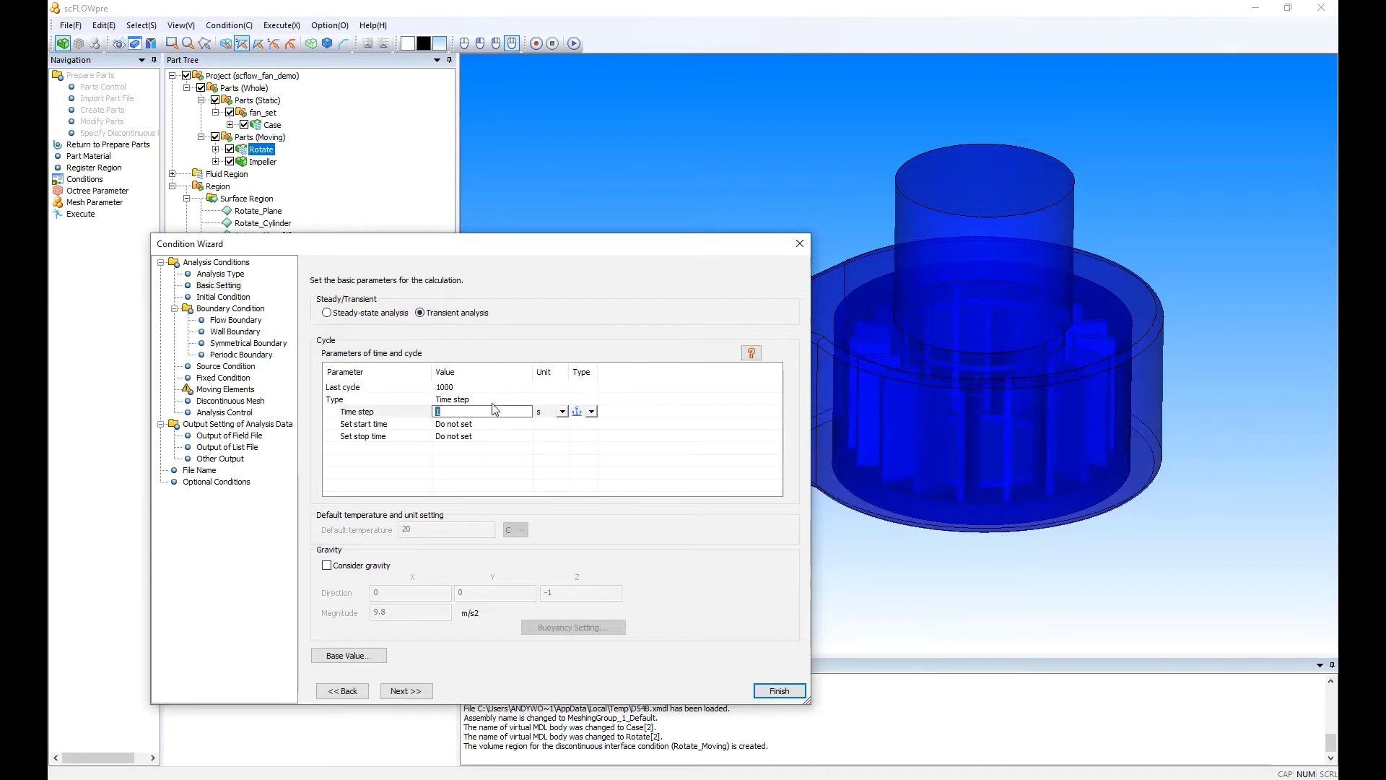
{"action": "type", "text": ".01"}
{"action": "left_click", "coordinate": [555, 438]}
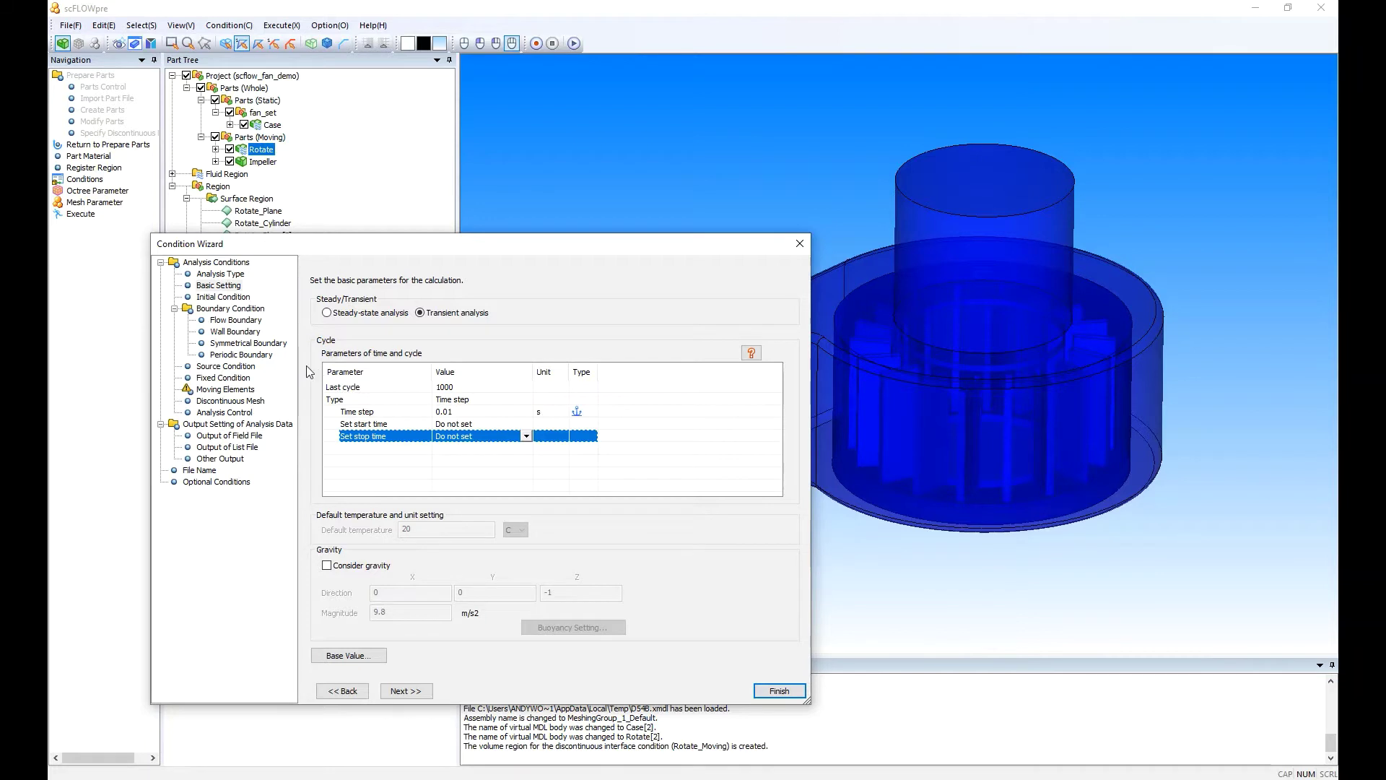
Give ZZ_IN an inflow/outflow condition of type Natural inflow/outflow.
{"action": "left_click", "coordinate": [252, 324]}
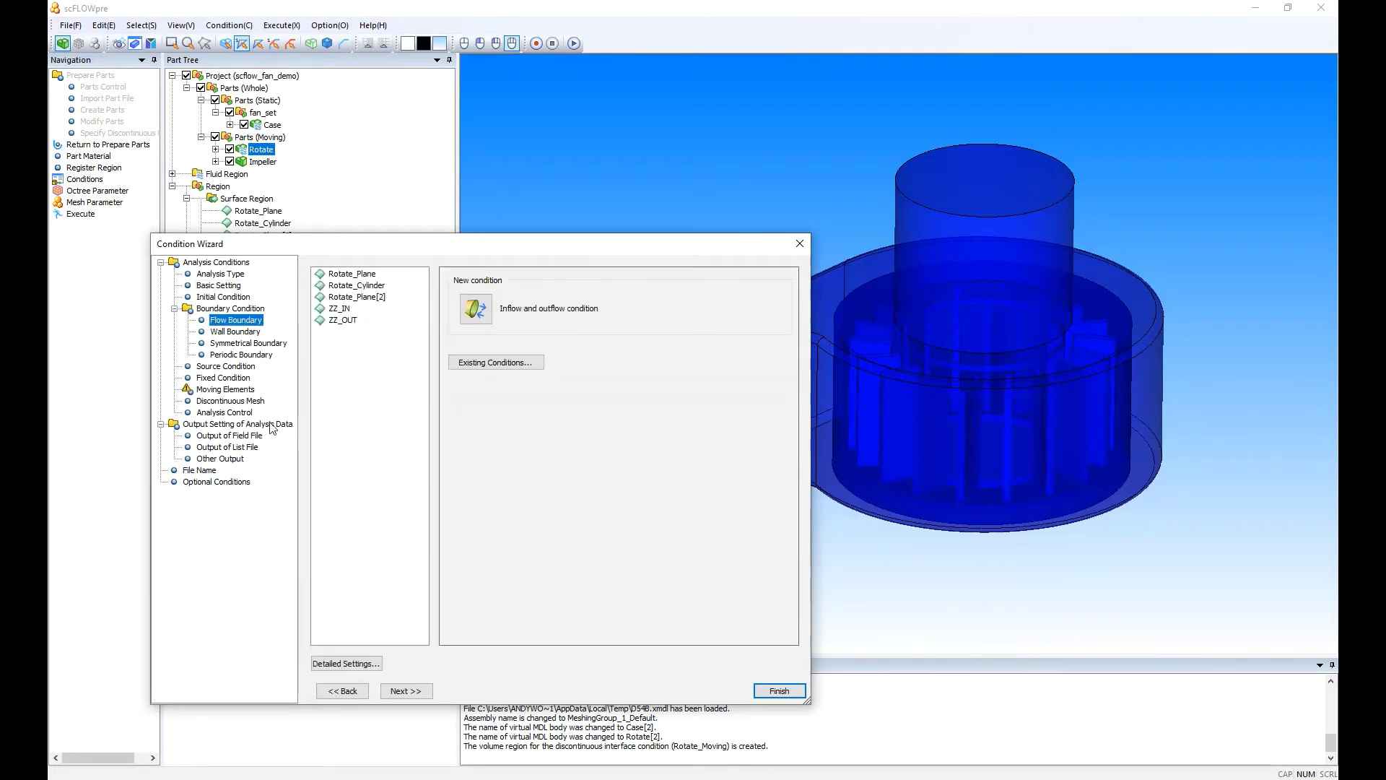
{"action": "left_click", "coordinate": [341, 311]}
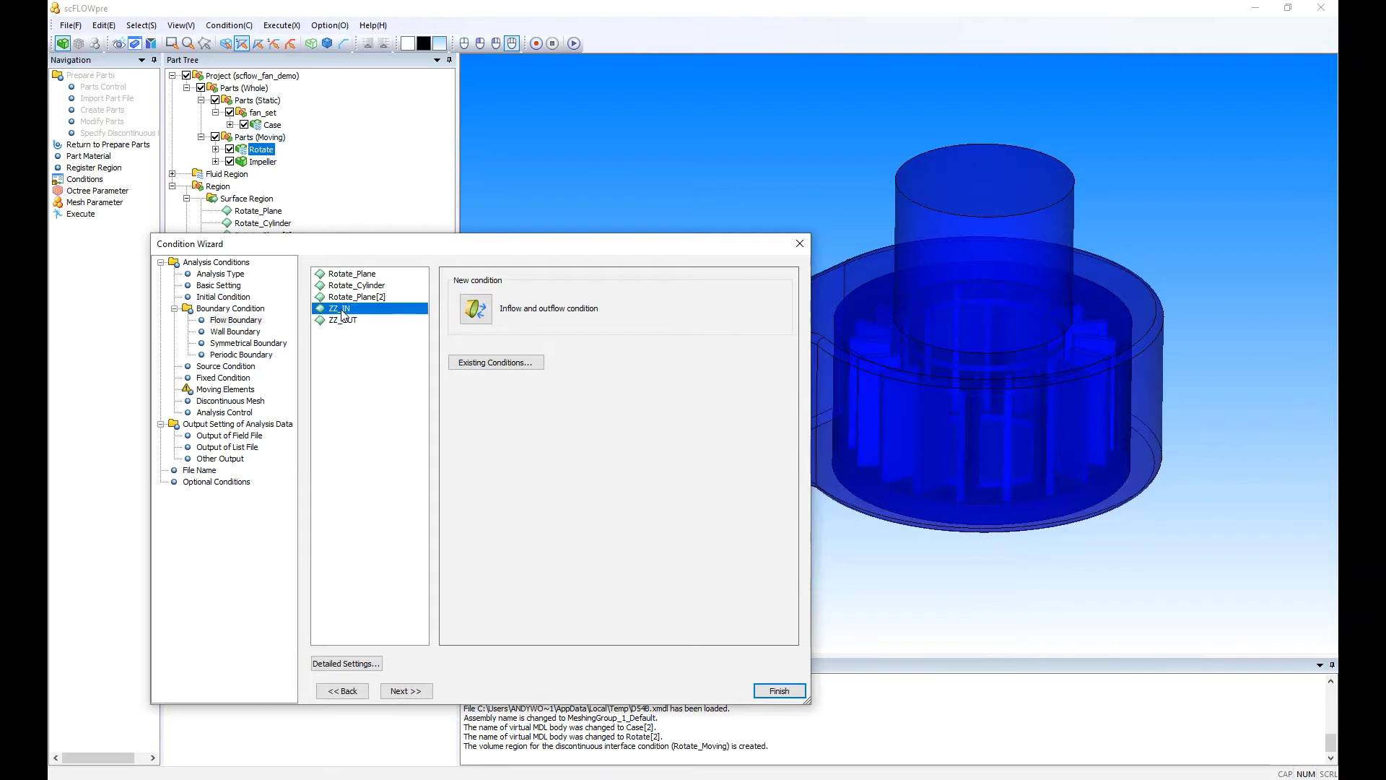
{"action": "left_click", "coordinate": [474, 309]}
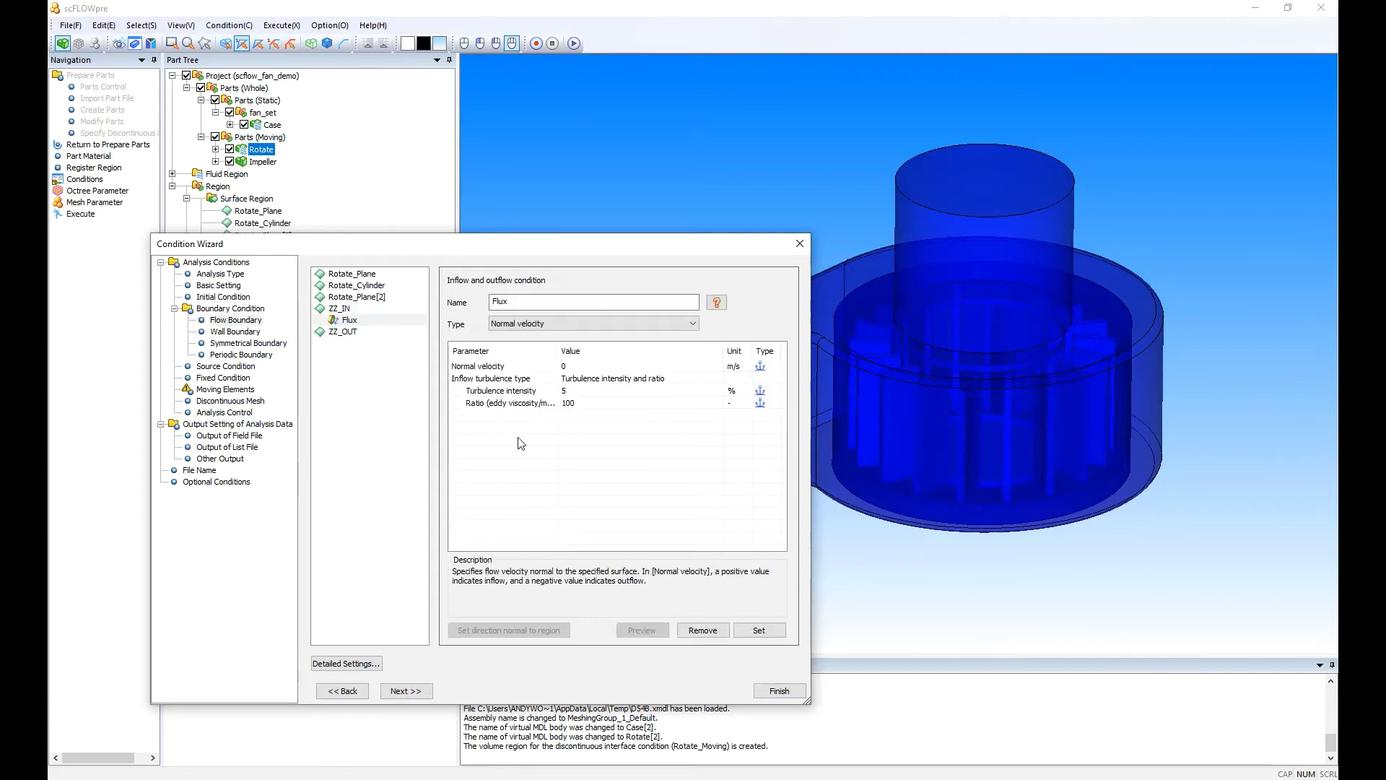
{"action": "left_click", "coordinate": [694, 325]}
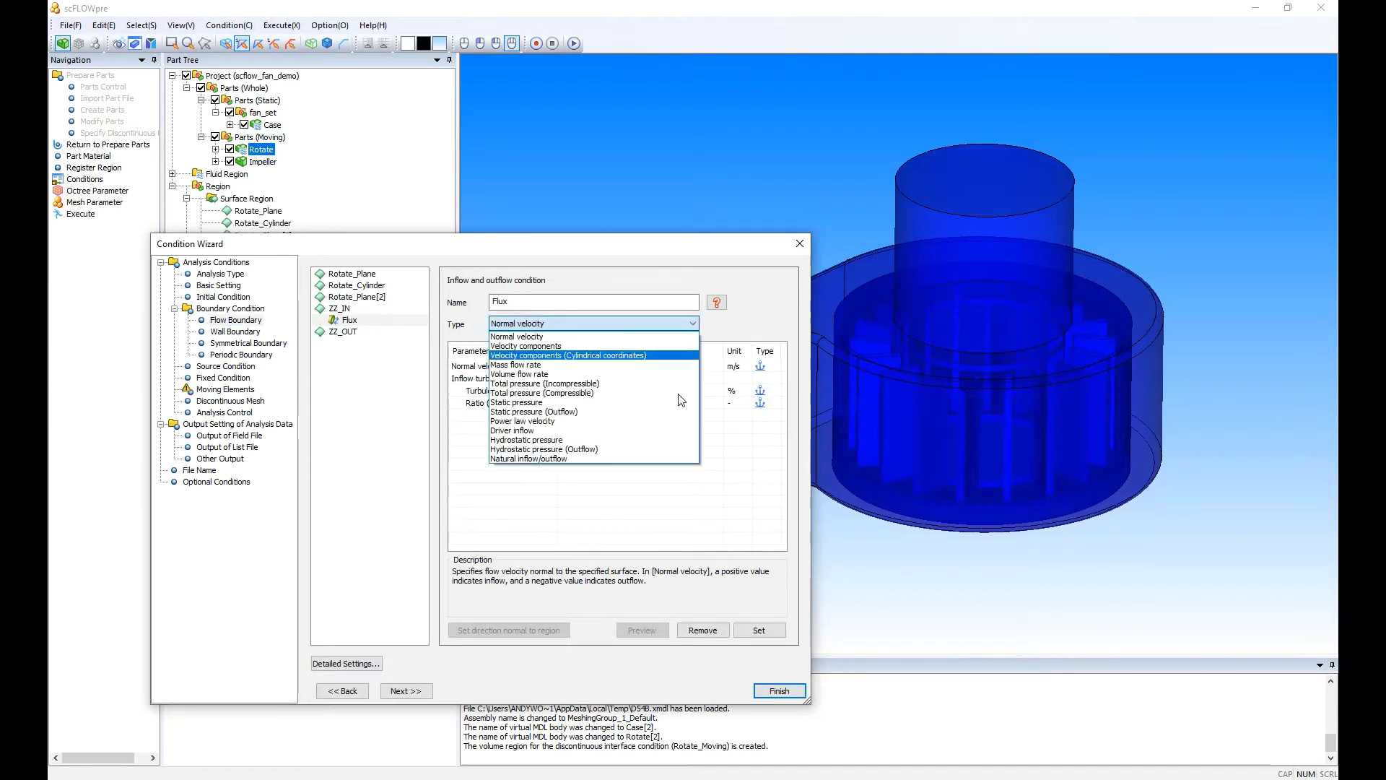
{"action": "left_click", "coordinate": [565, 459]}
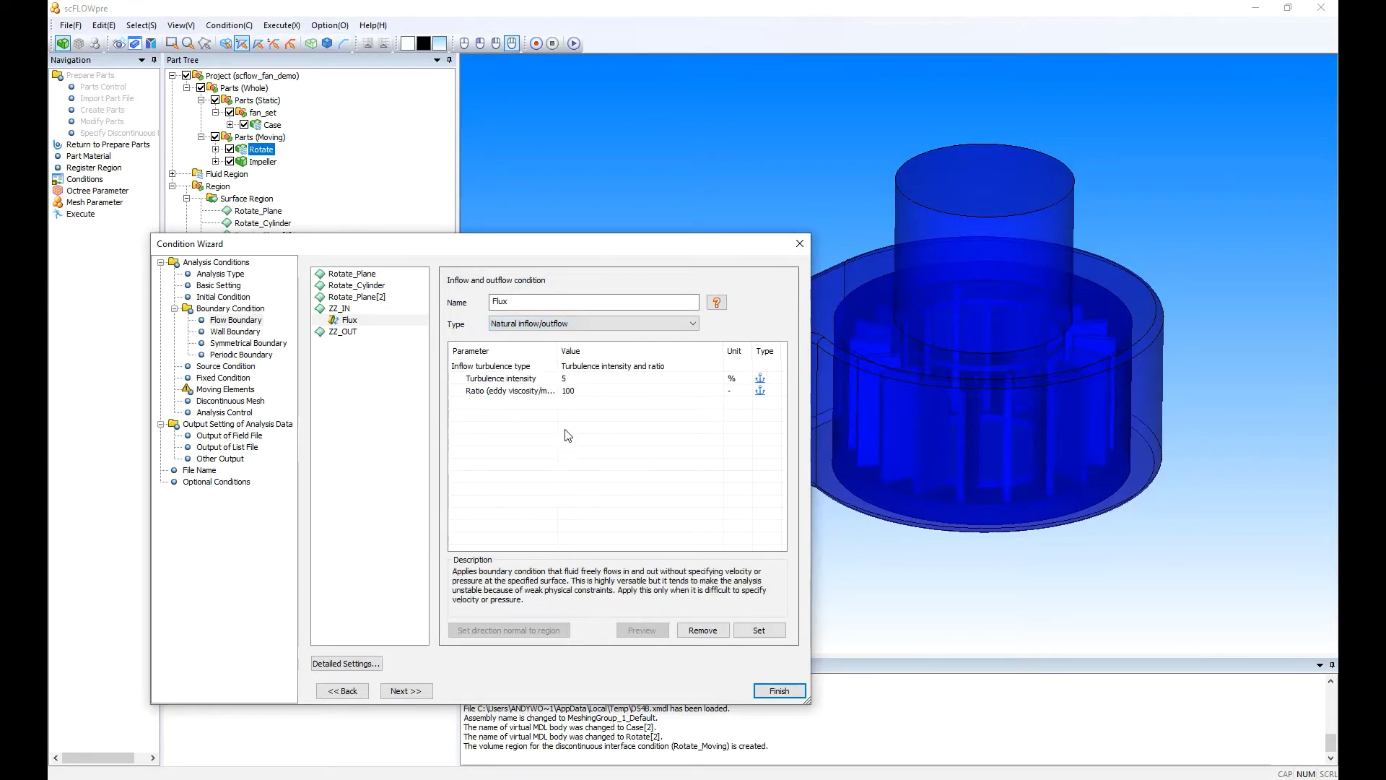
{"action": "left_click", "coordinate": [758, 630]}
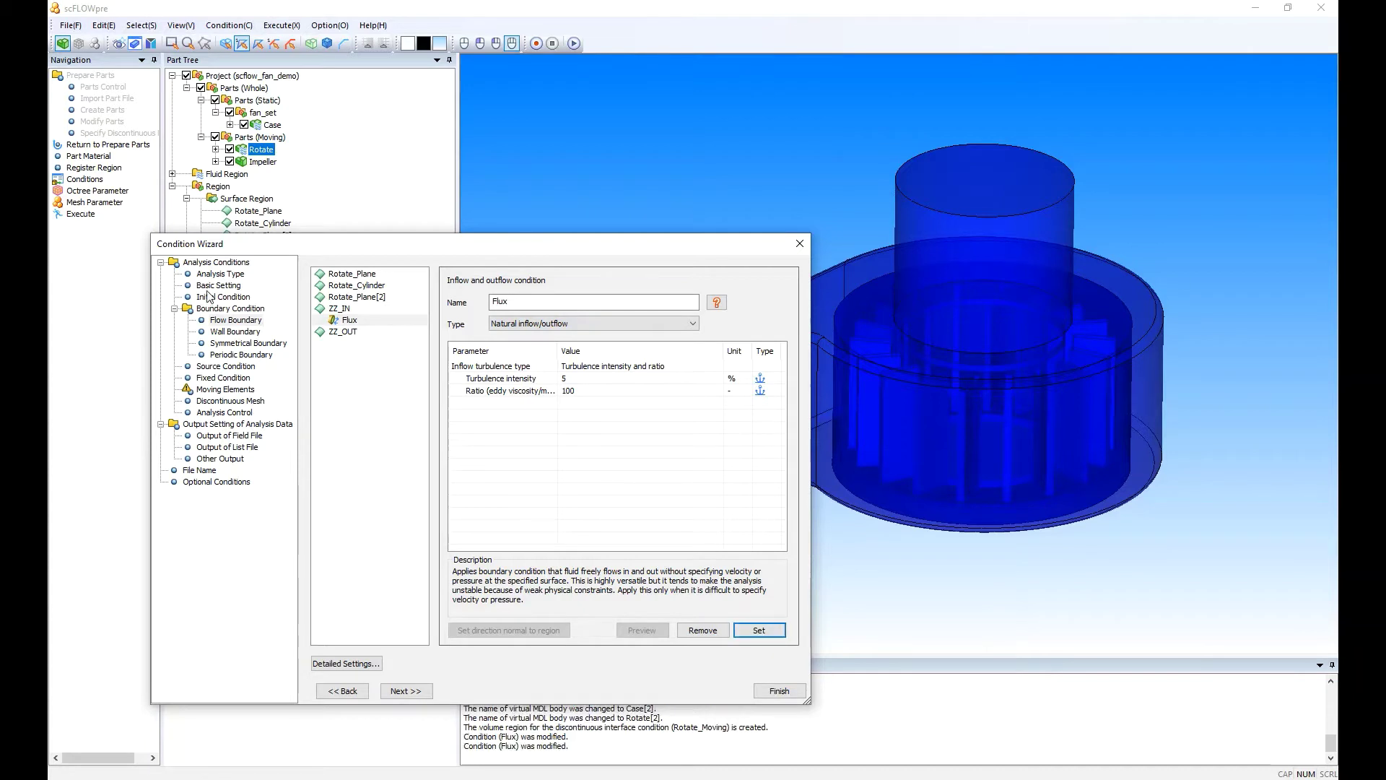
Give ZZ_OUT an inflow/outflow condition of type Static pressure at 0 Pa.
{"action": "left_click", "coordinate": [344, 332]}
{"action": "left_click", "coordinate": [524, 314]}
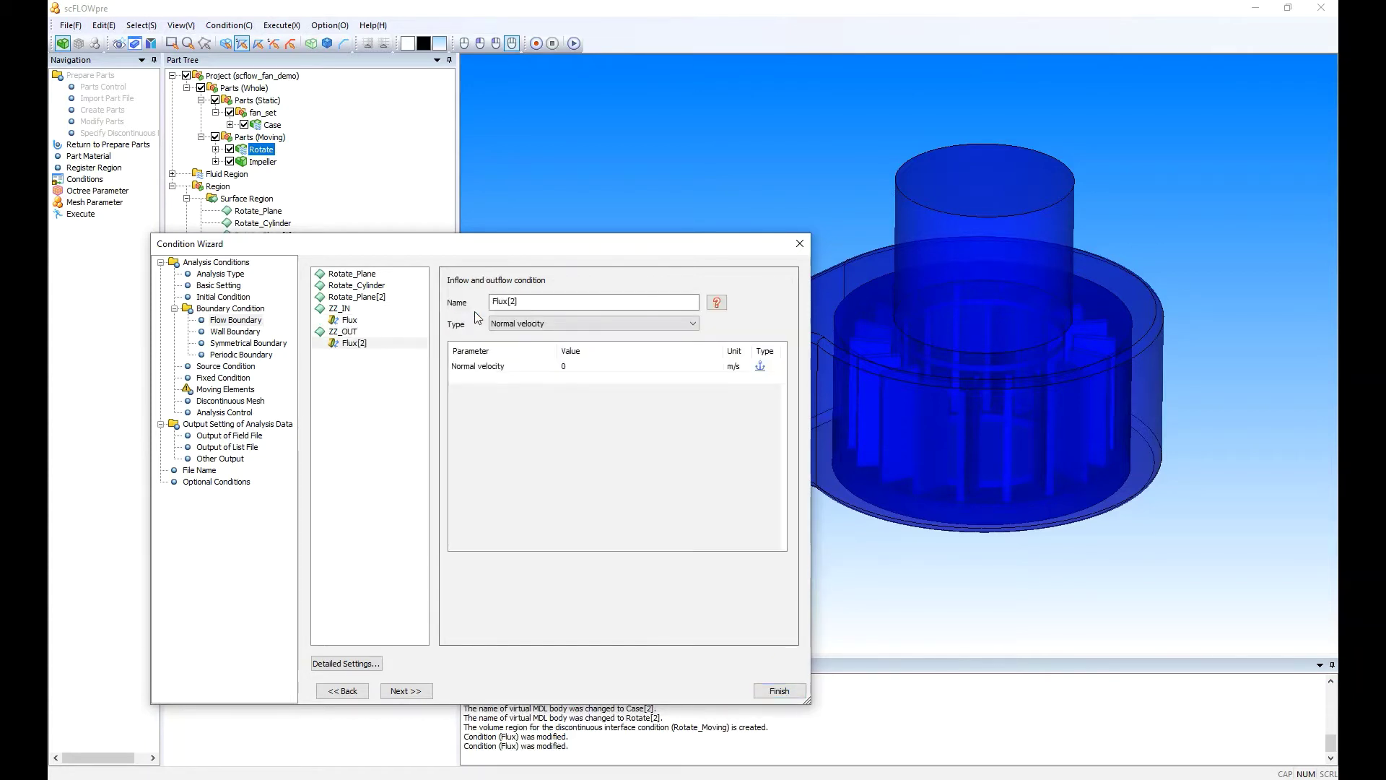
{"action": "left_click", "coordinate": [572, 324]}
{"action": "left_click", "coordinate": [593, 421]}
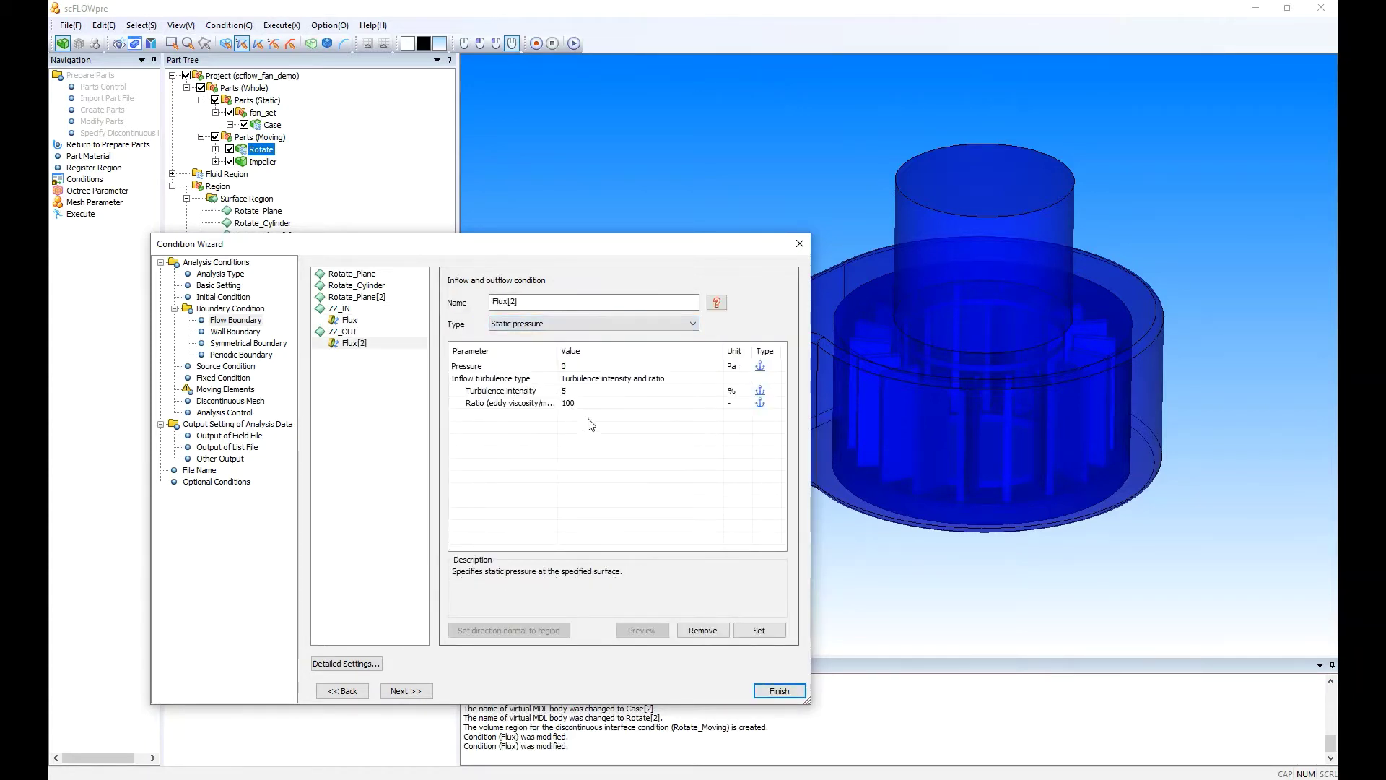
{"action": "left_click", "coordinate": [759, 631]}
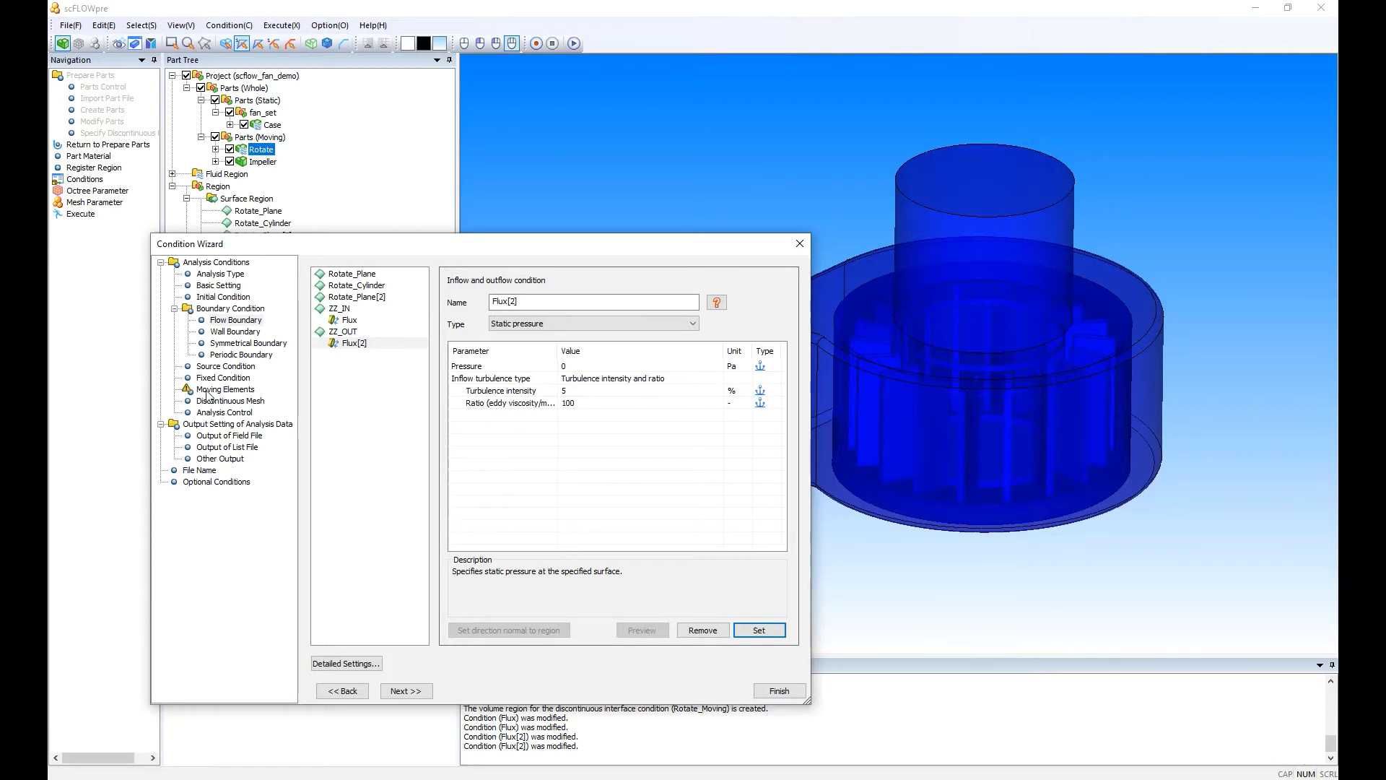
{"action": "left_click", "coordinate": [207, 393]}
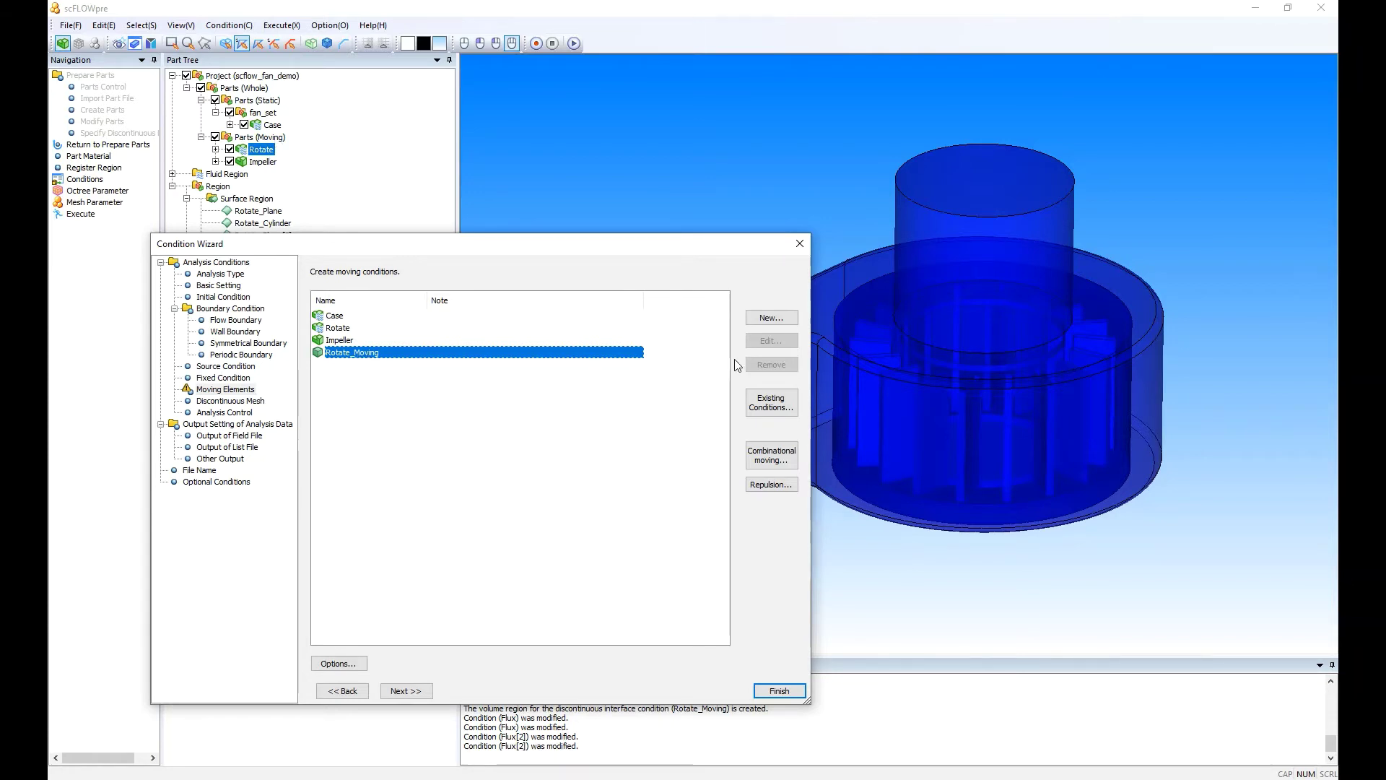
Create a new Rotate_Moving rotation condition with angular velocity 1200 rpm.
{"action": "left_click", "coordinate": [767, 320]}
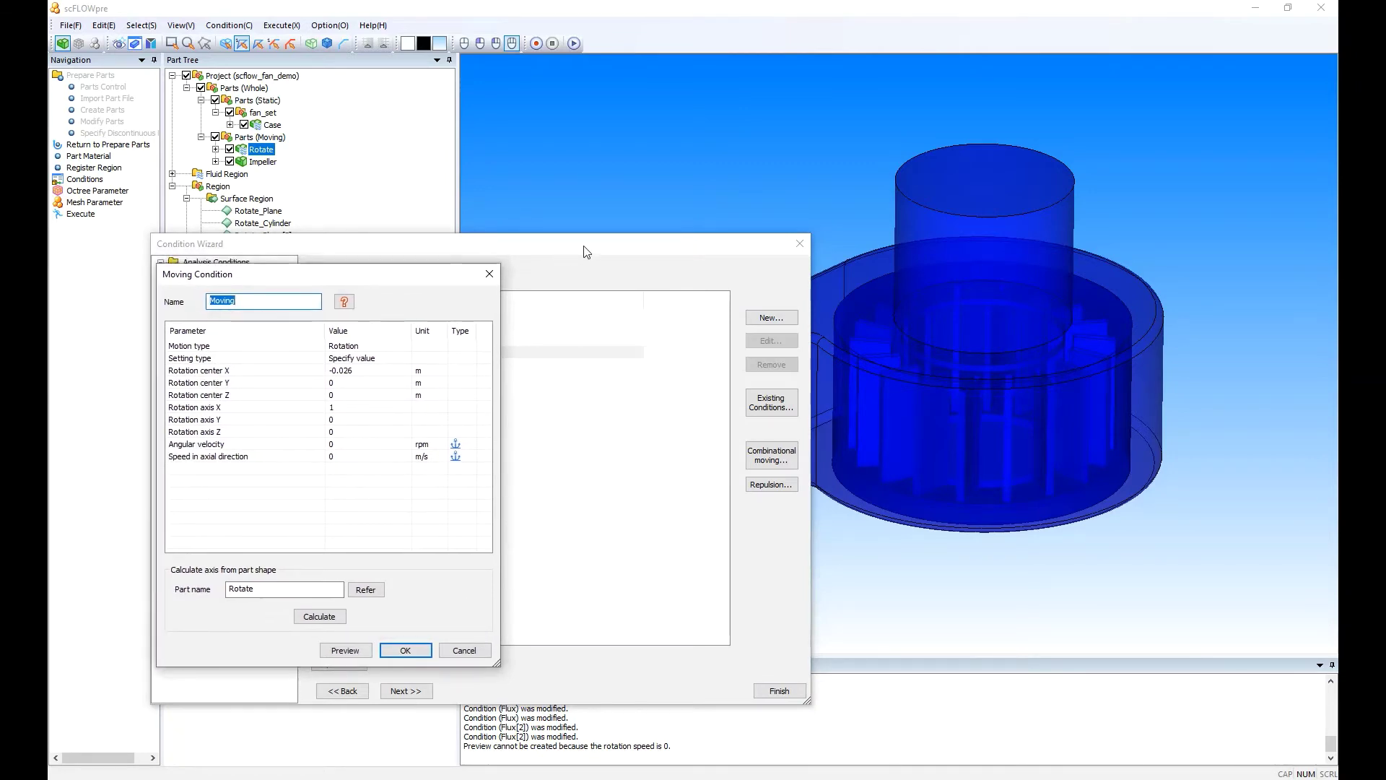
{"action": "left_click_drag", "start_coordinate": [499, 132], "coordinate": [549, 234]}
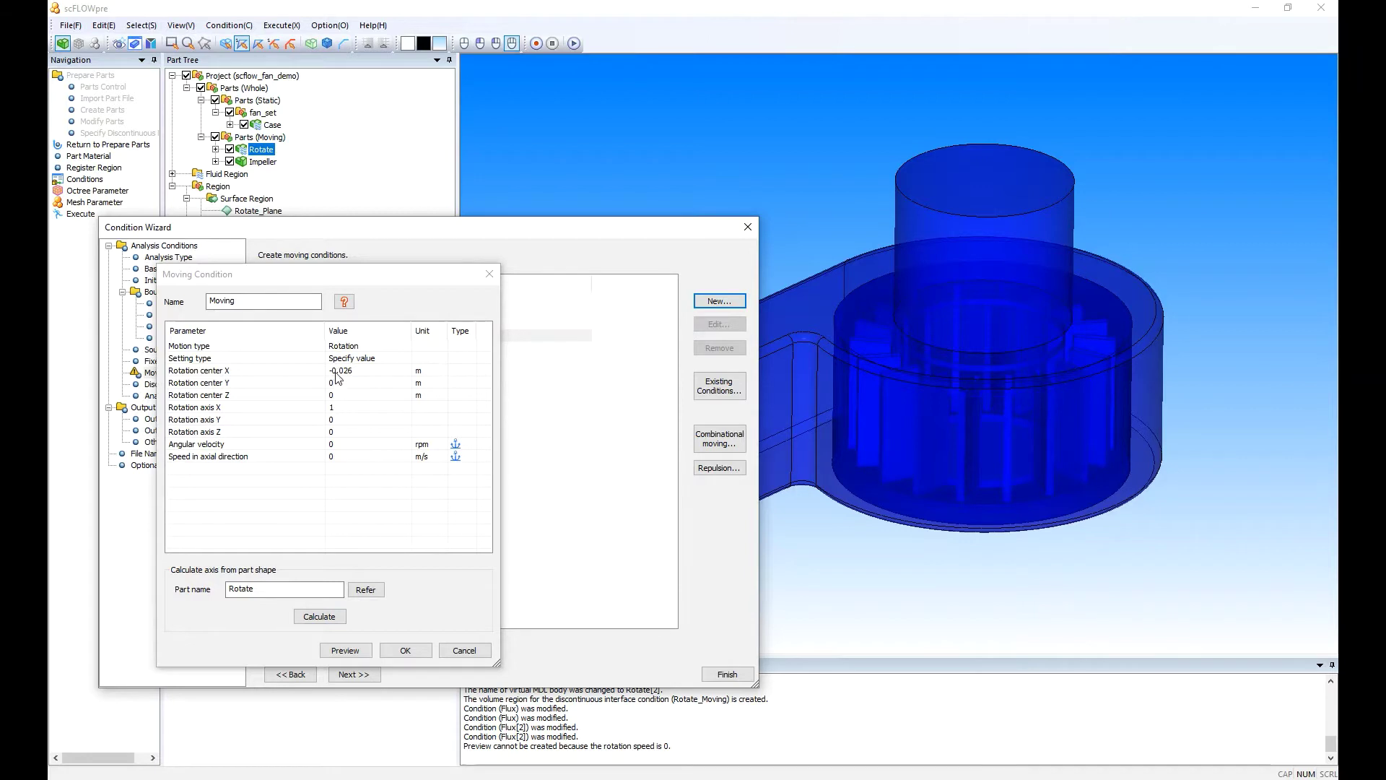
{"action": "left_click", "coordinate": [344, 445]}
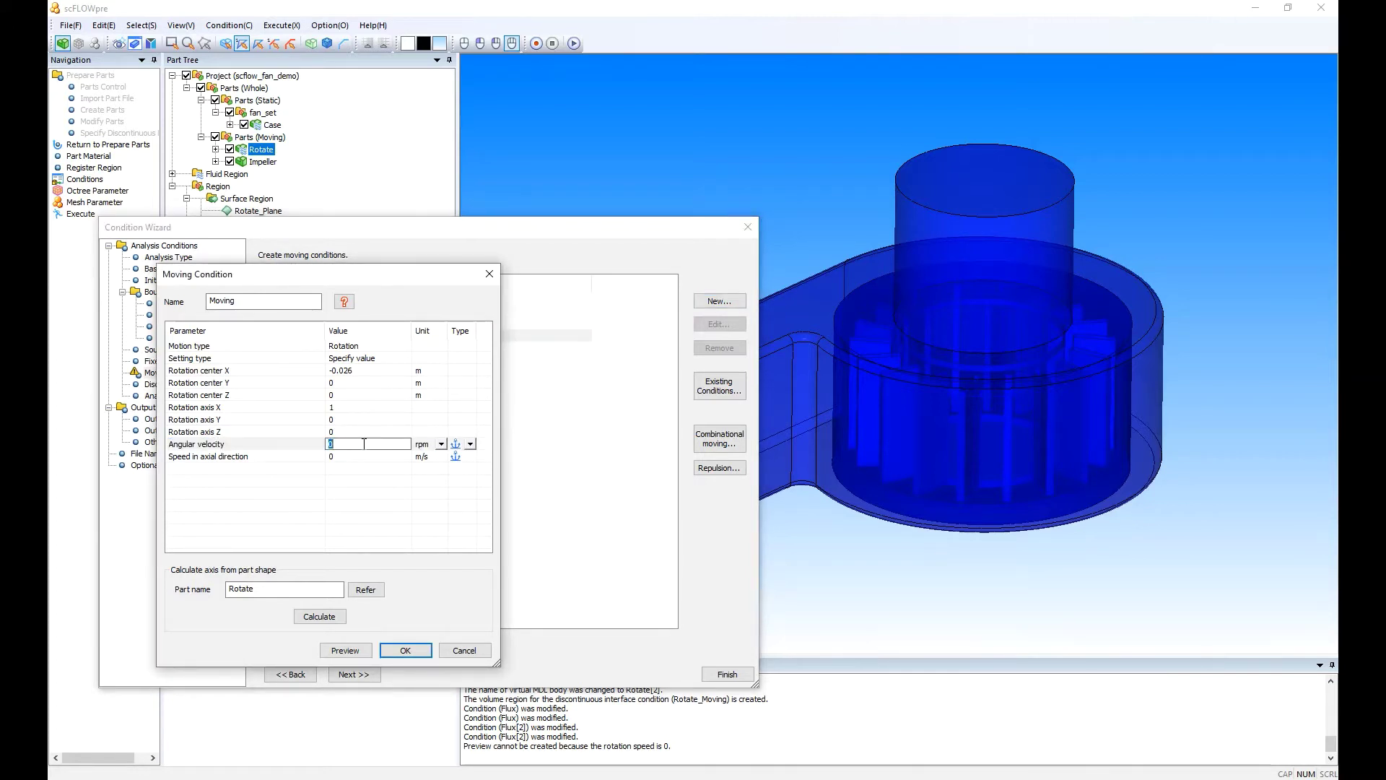
{"action": "type", "text": "1200"}
{"action": "left_click", "coordinate": [363, 504]}
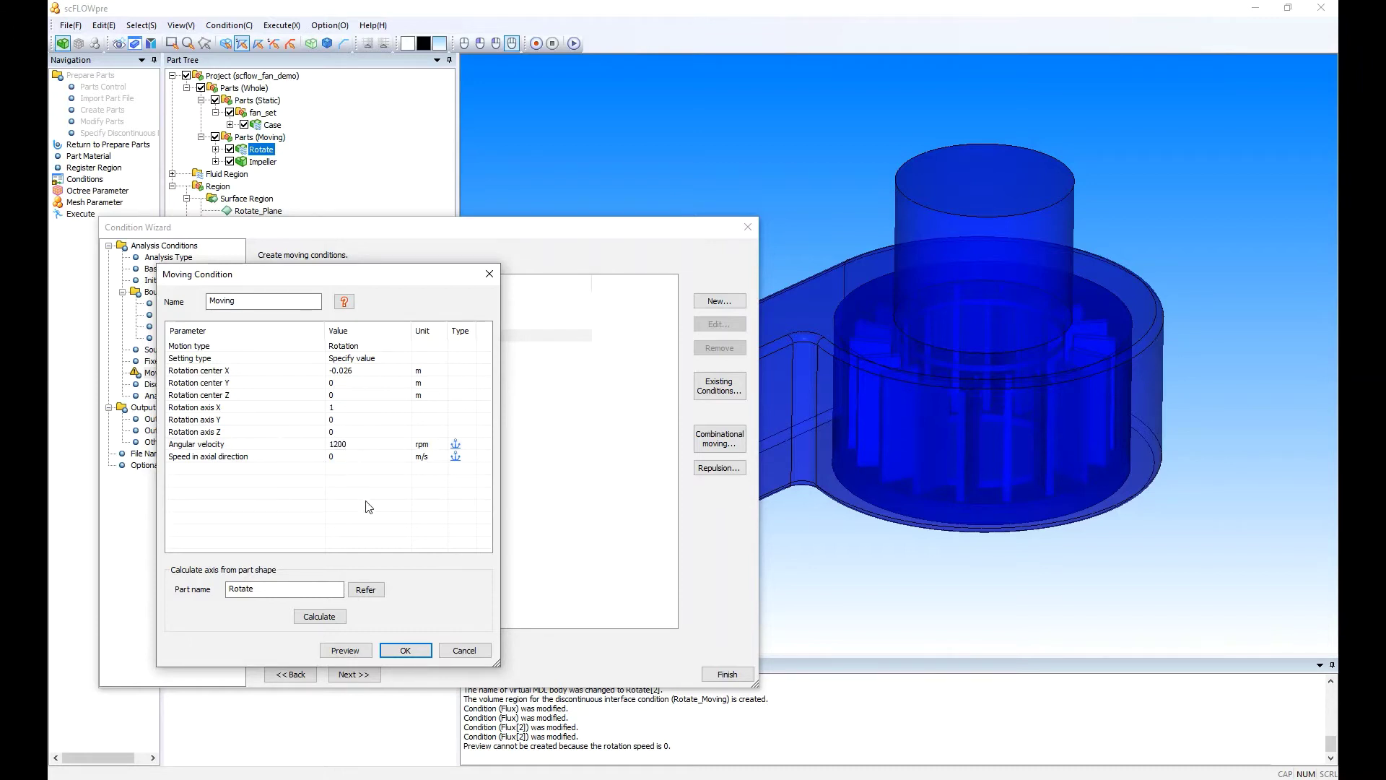
{"action": "left_click", "coordinate": [407, 655]}
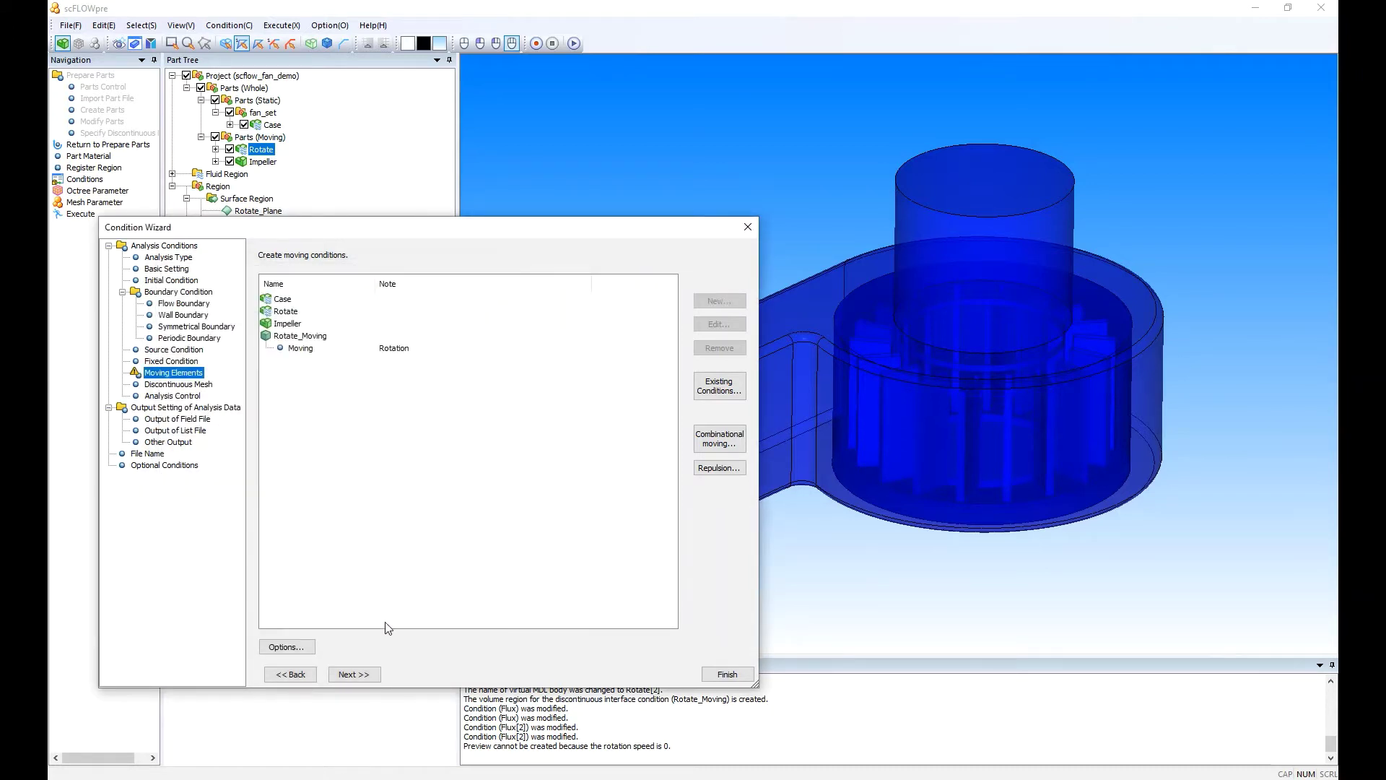
Check Discontinuous, Discontinuous[2] and Discontinuous[3] on the Discontinuous Mesh page.
{"action": "left_click", "coordinate": [192, 386]}
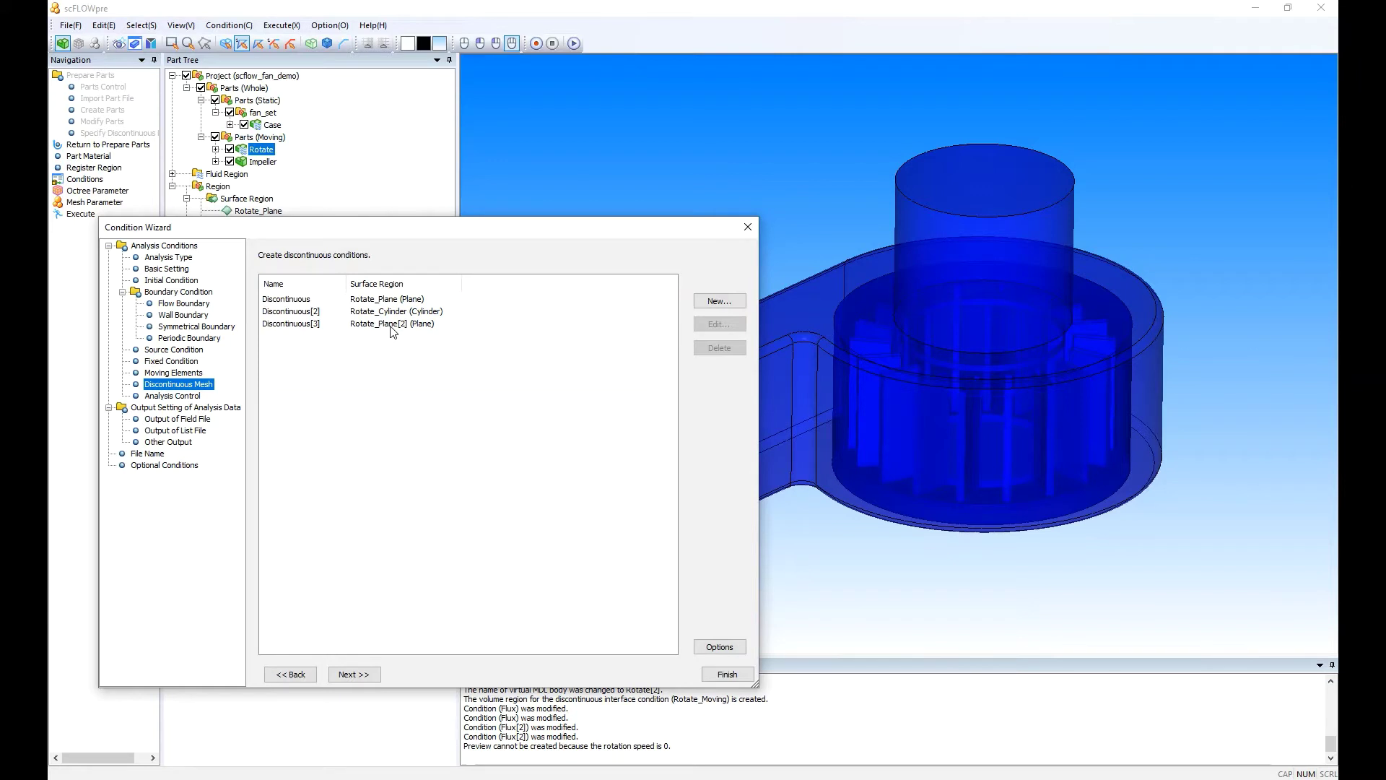
{"action": "left_click", "coordinate": [387, 301]}
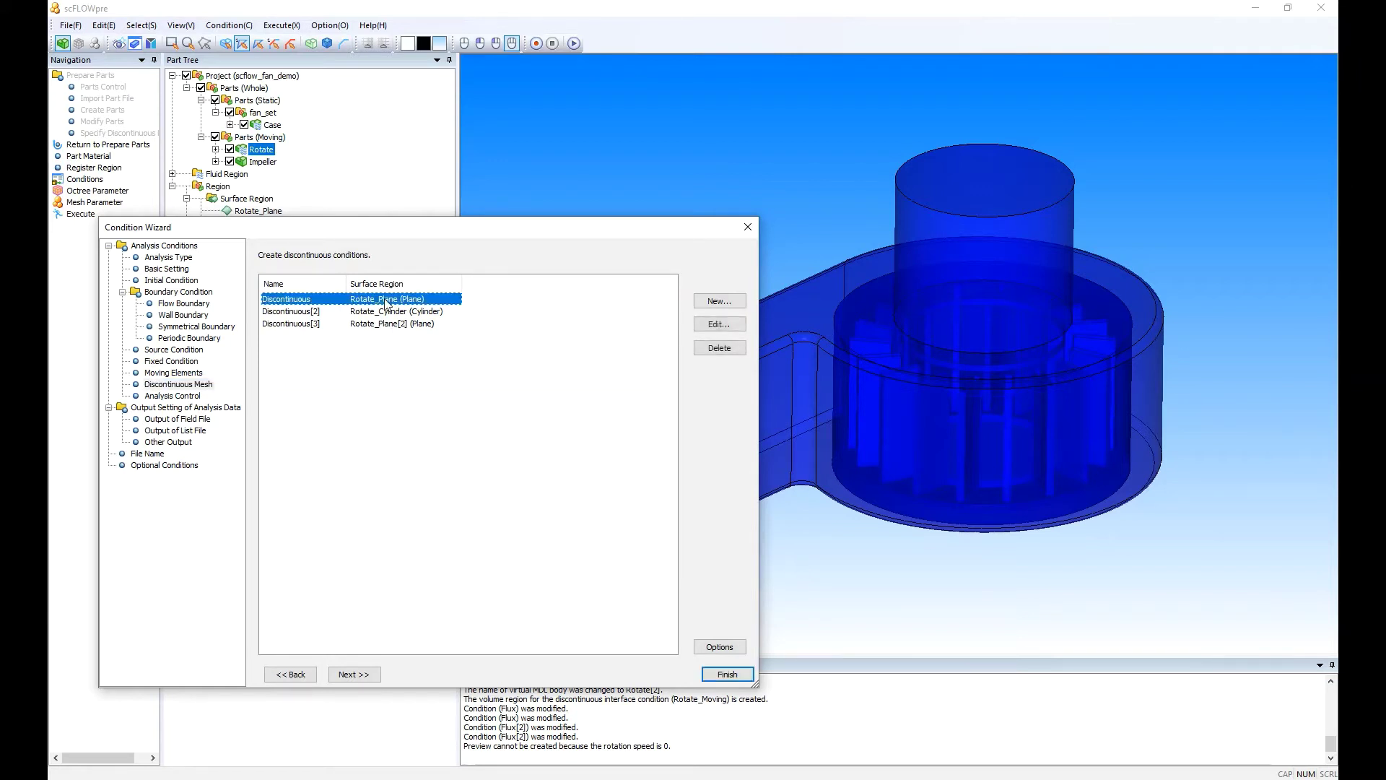
{"action": "left_click", "coordinate": [393, 313]}
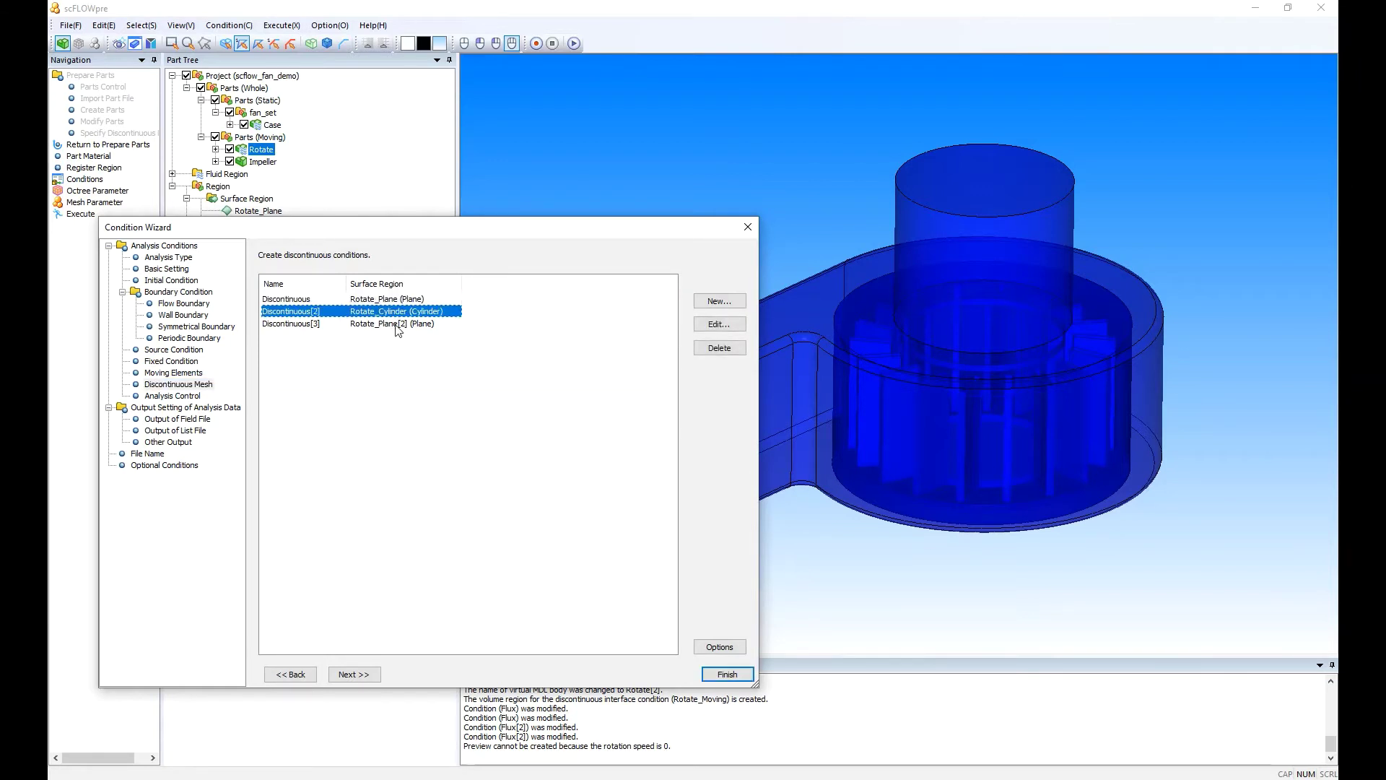
{"action": "left_click", "coordinate": [395, 326]}
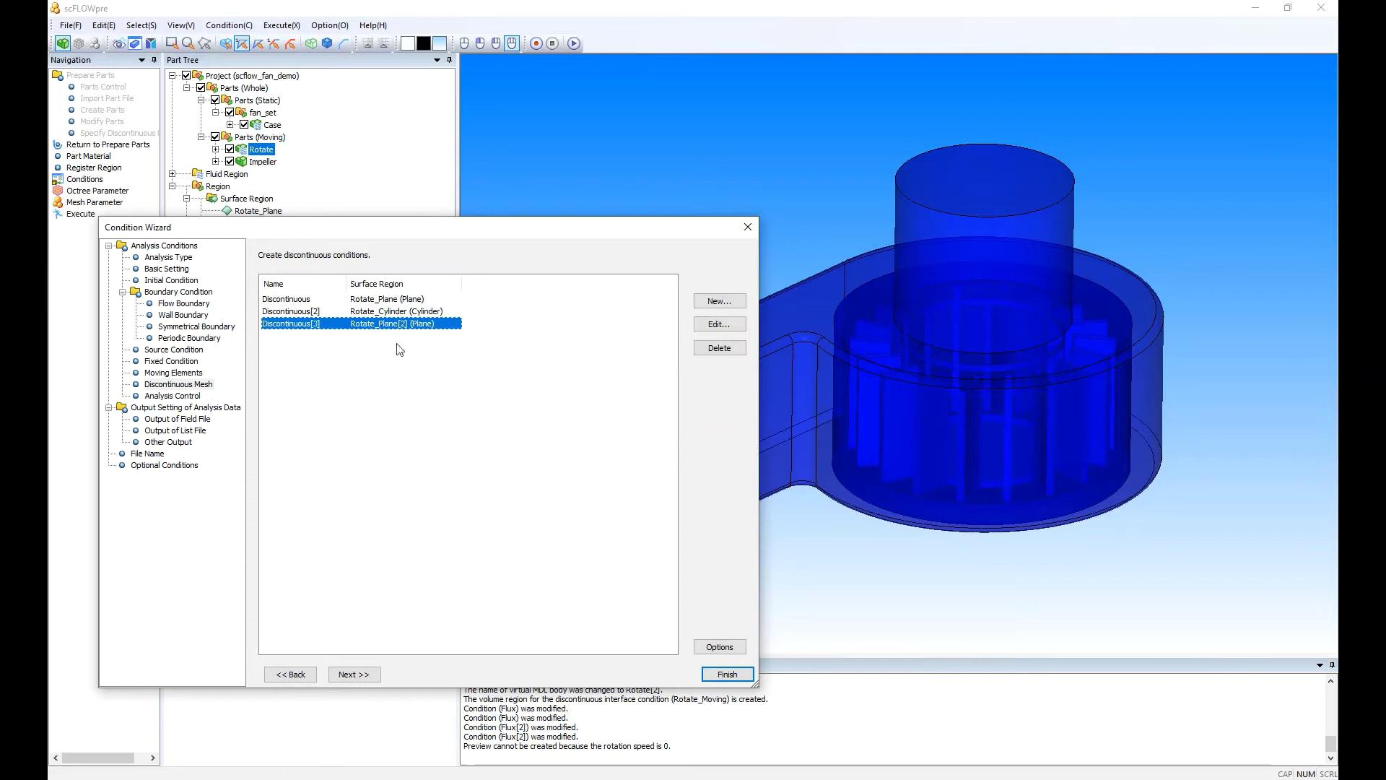
Set Accuracy of Time Derivative to Second order under Analysis Control.
{"action": "left_click", "coordinate": [171, 395]}
{"action": "left_click", "coordinate": [314, 381]}
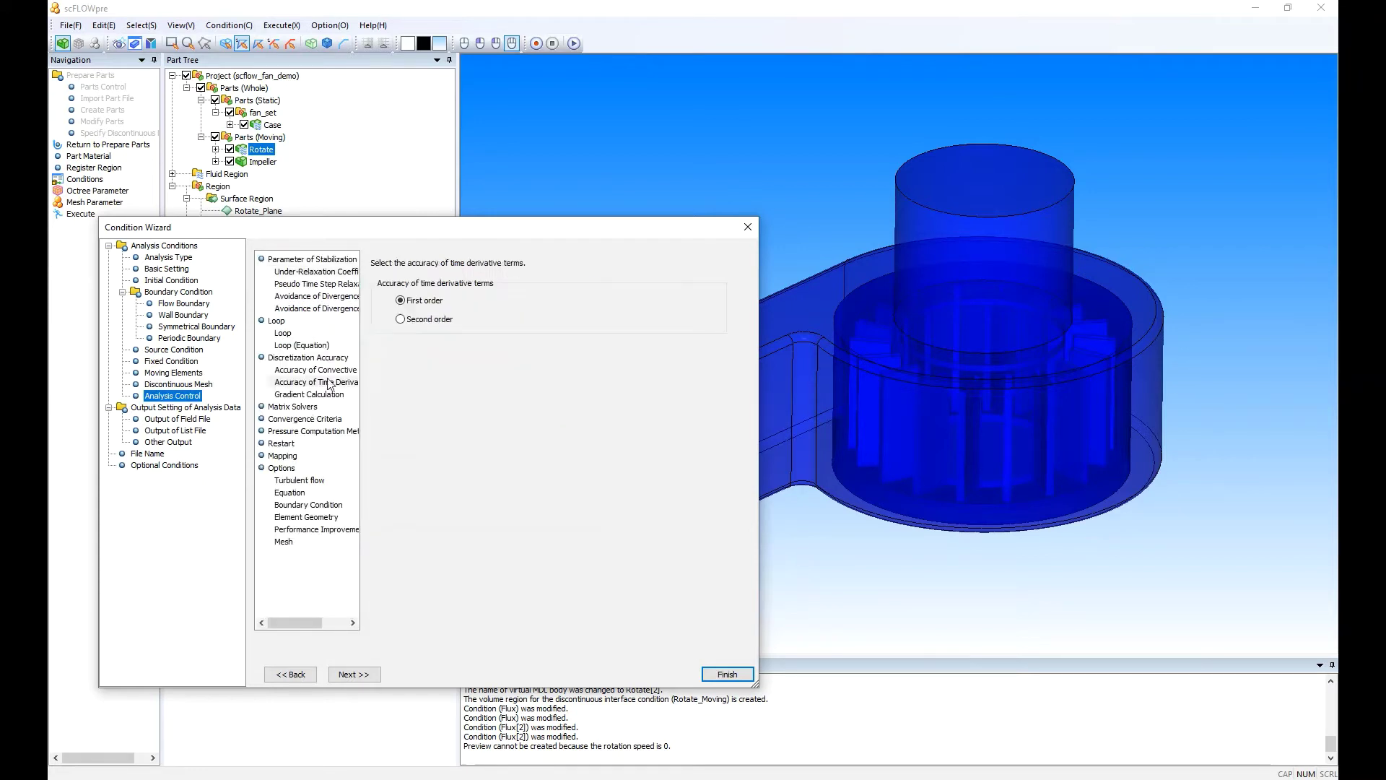
{"action": "left_click", "coordinate": [423, 318]}
{"action": "left_click", "coordinate": [173, 418]}
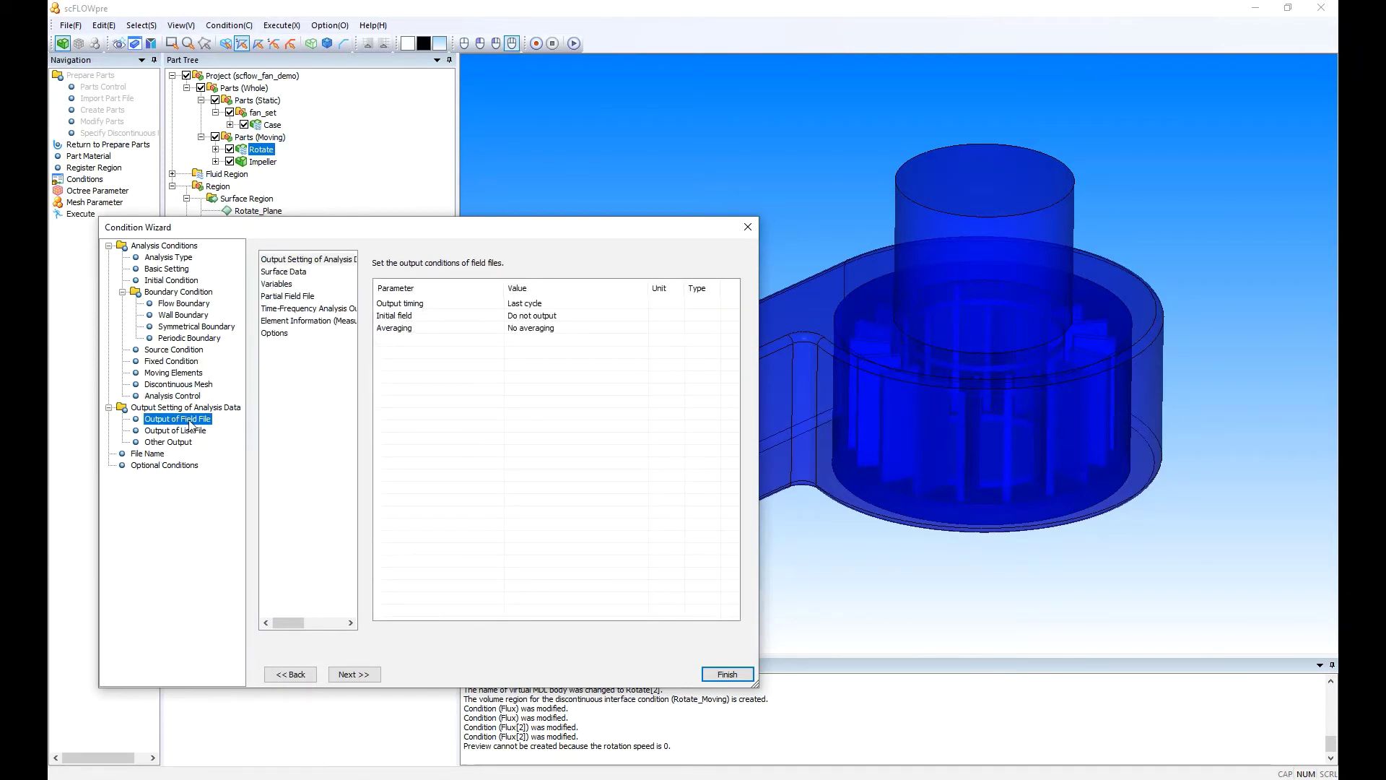
Write field files every 20 cycles and also output the initial field.
{"action": "left_click", "coordinate": [511, 306]}
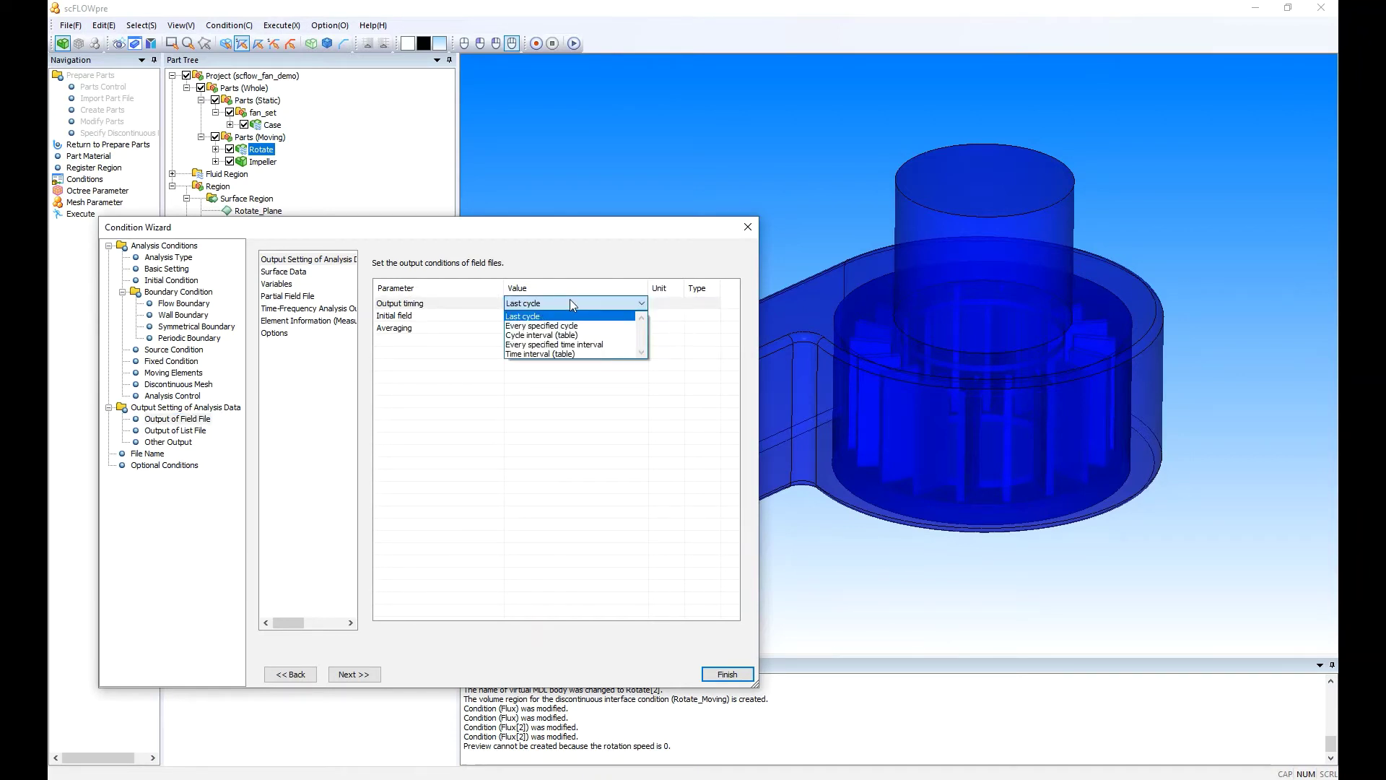
{"action": "left_click", "coordinate": [612, 325]}
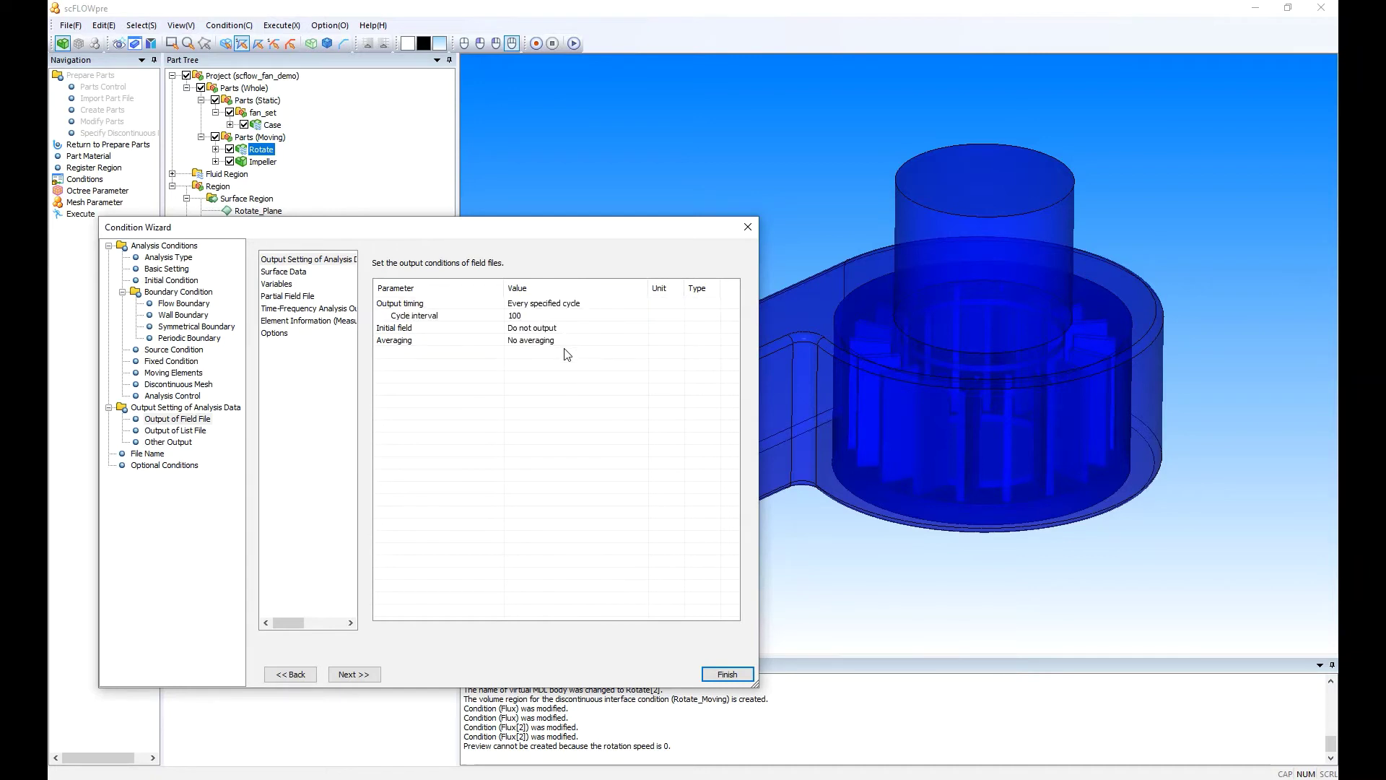
{"action": "left_click", "coordinate": [536, 317]}
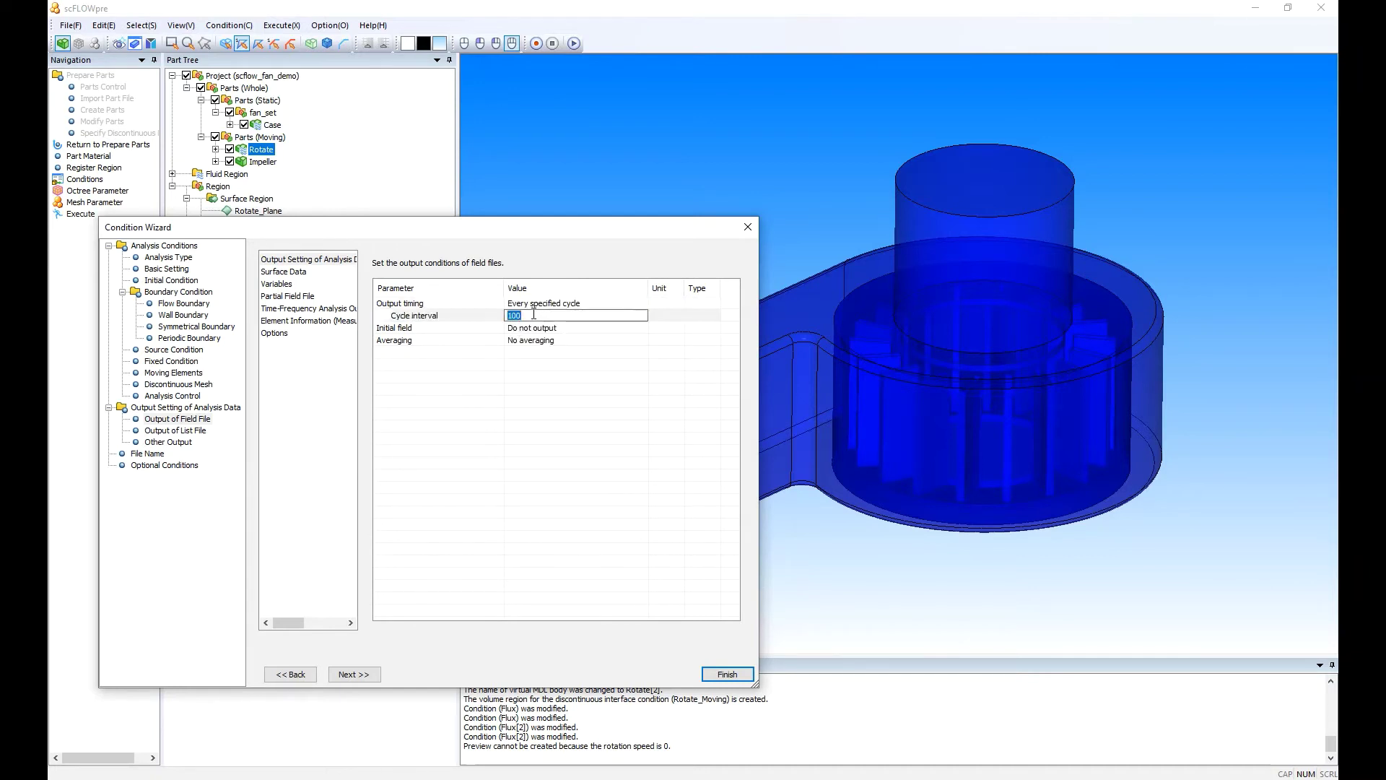
{"action": "type", "text": "20"}
{"action": "key", "text": "Return"}
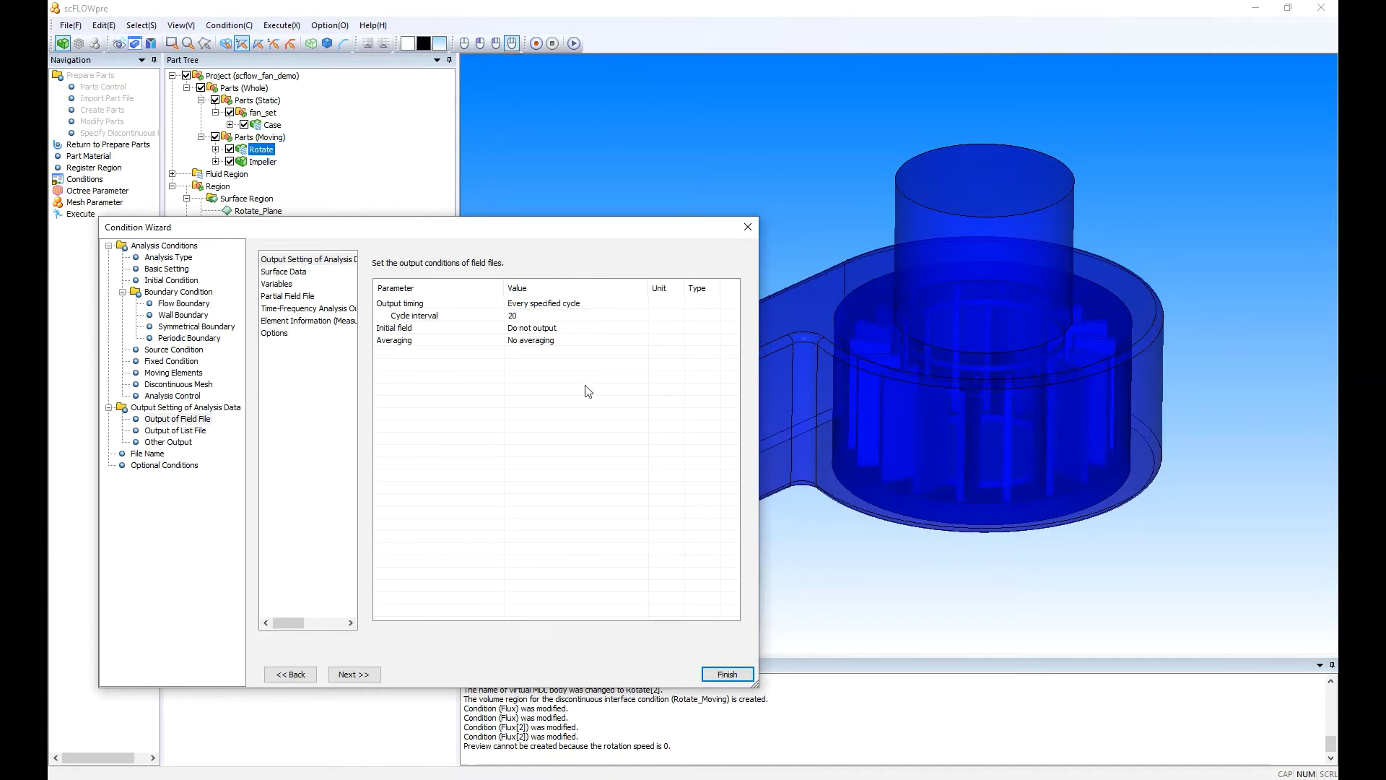
{"action": "left_click", "coordinate": [545, 330]}
{"action": "left_click", "coordinate": [545, 348]}
Add passage flow-rate list output for the ZZ_IN and ZZ_OUT regions.
{"action": "left_click", "coordinate": [172, 440]}
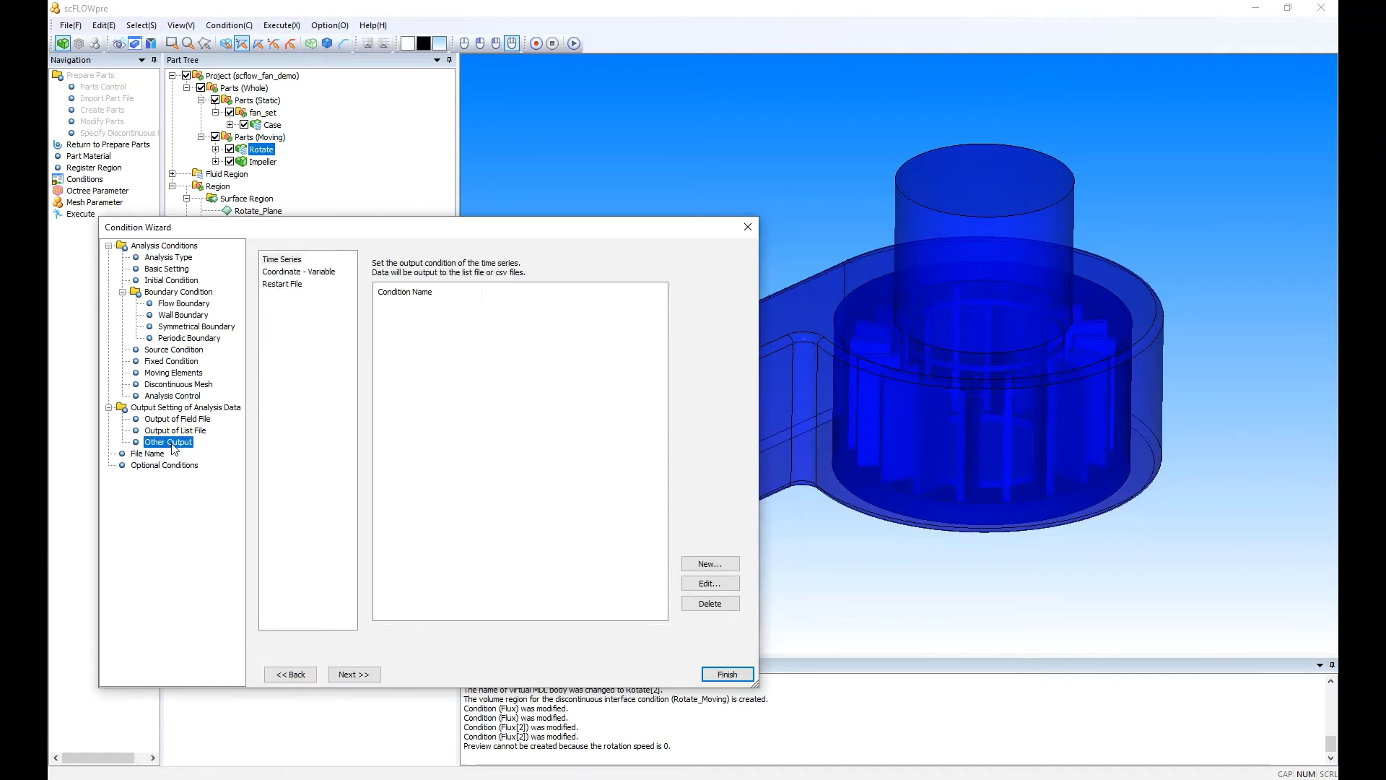
{"action": "left_click", "coordinate": [174, 431]}
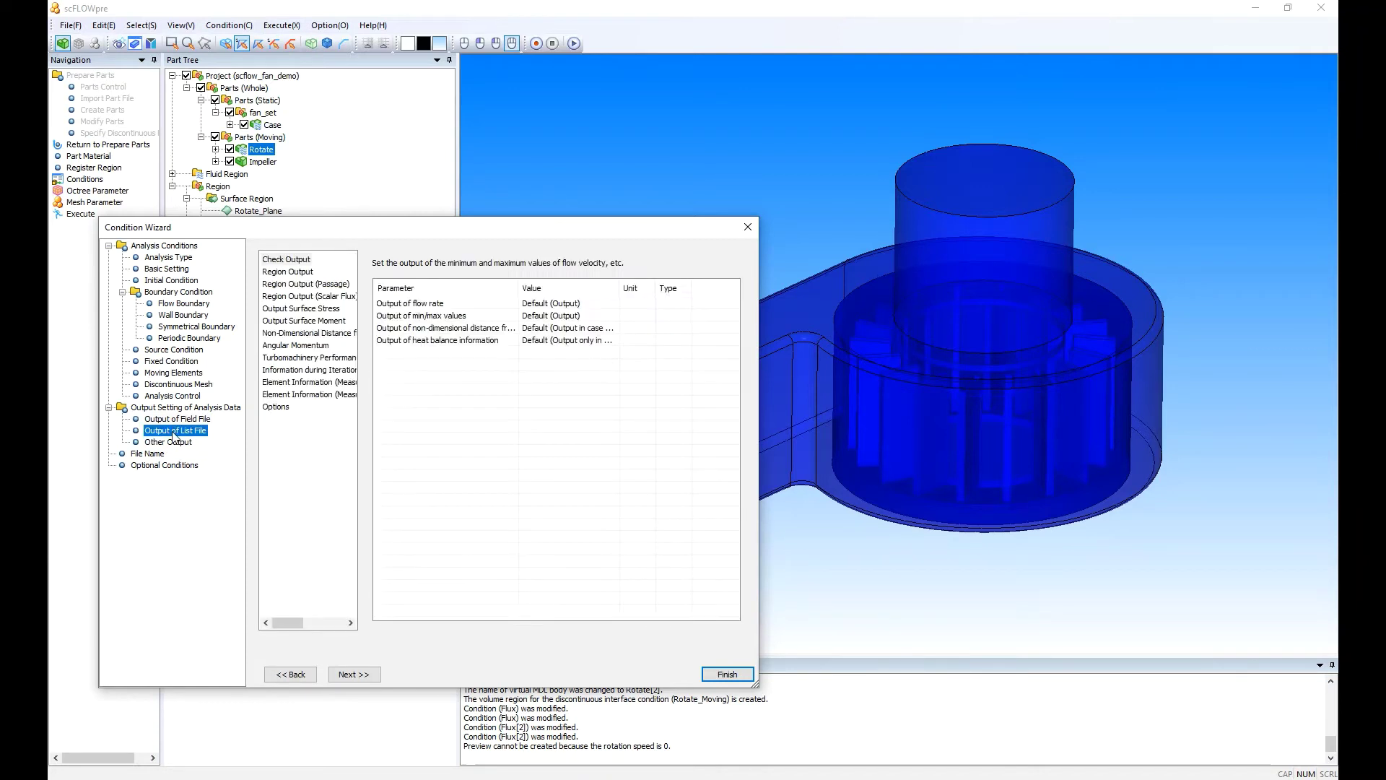
{"action": "left_click", "coordinate": [325, 286]}
{"action": "left_click", "coordinate": [391, 432]}
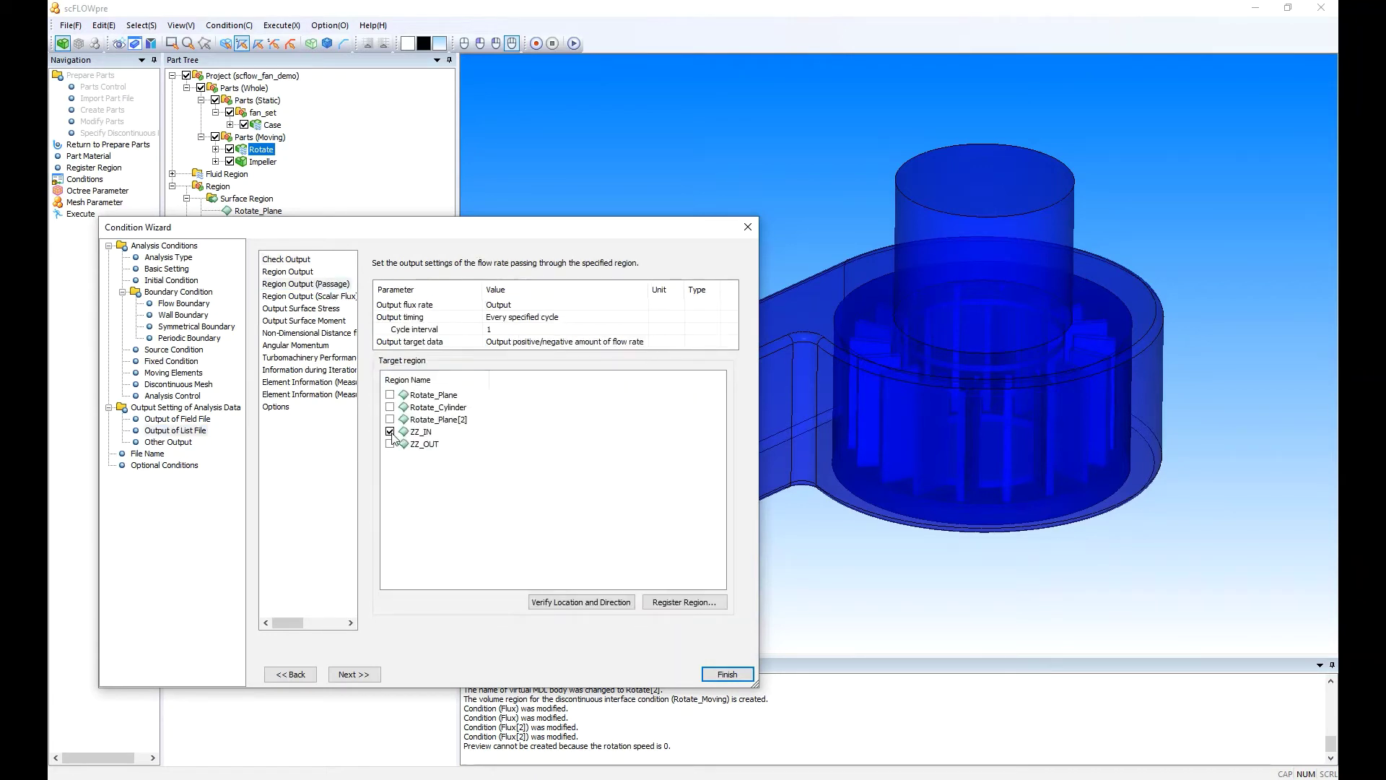
{"action": "left_click", "coordinate": [391, 442]}
Finish the analysis conditions and save the project.
{"action": "left_click", "coordinate": [727, 676]}
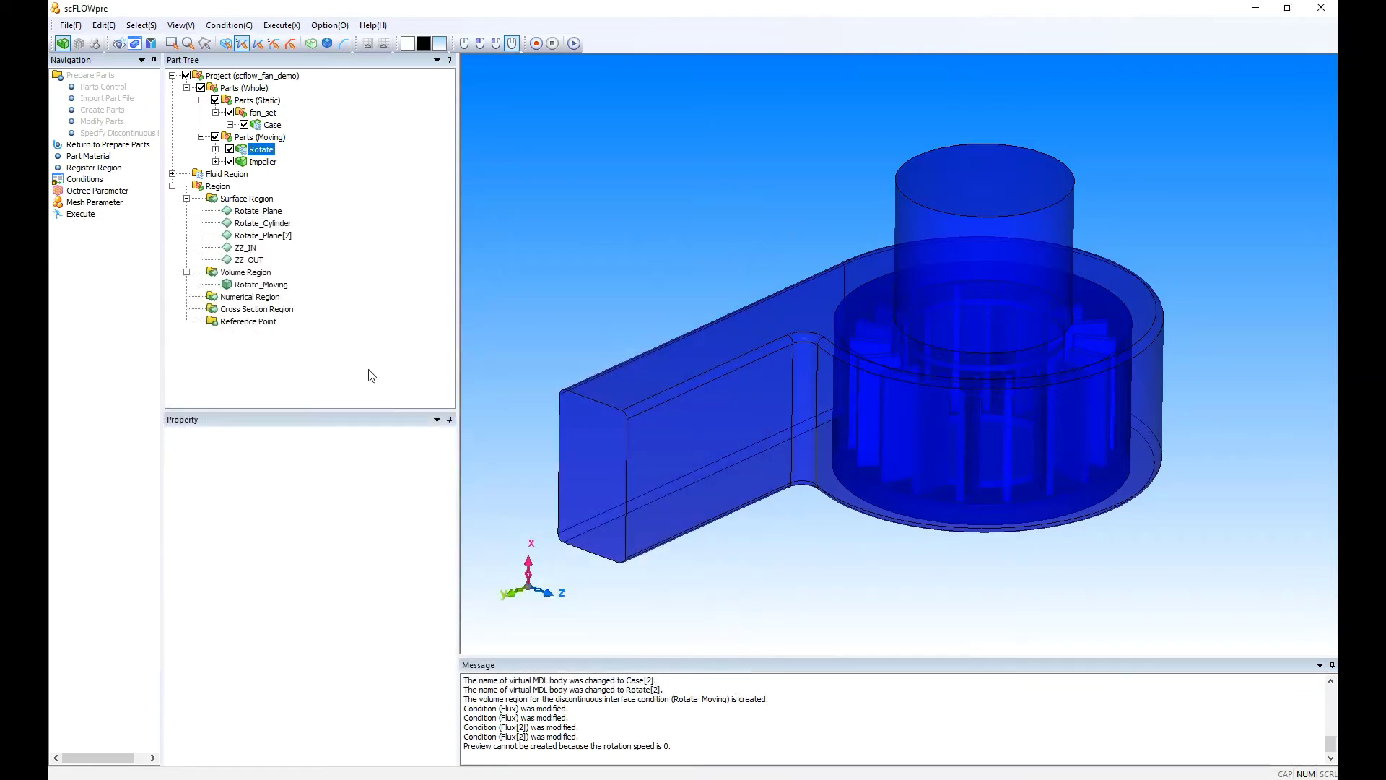
{"action": "left_click", "coordinate": [70, 25]}
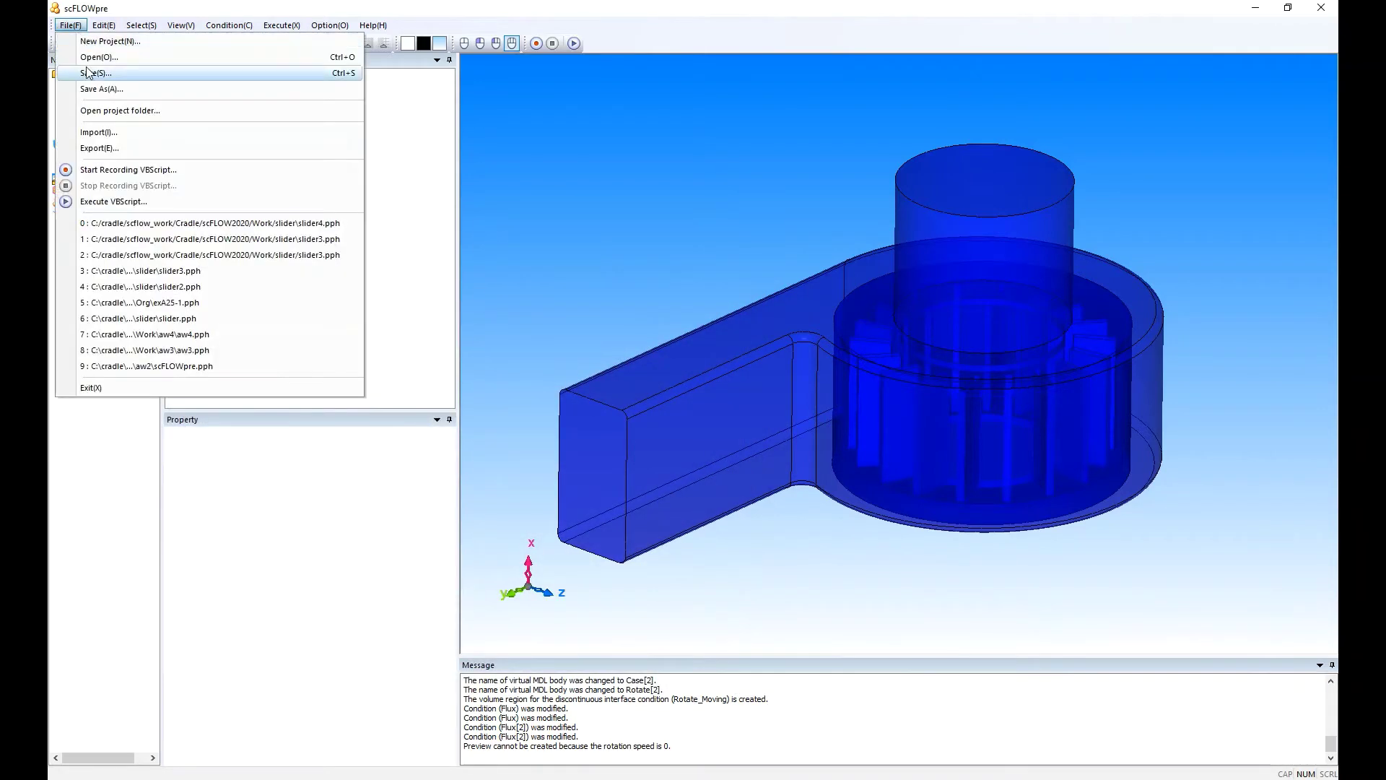
{"action": "left_click", "coordinate": [86, 71]}
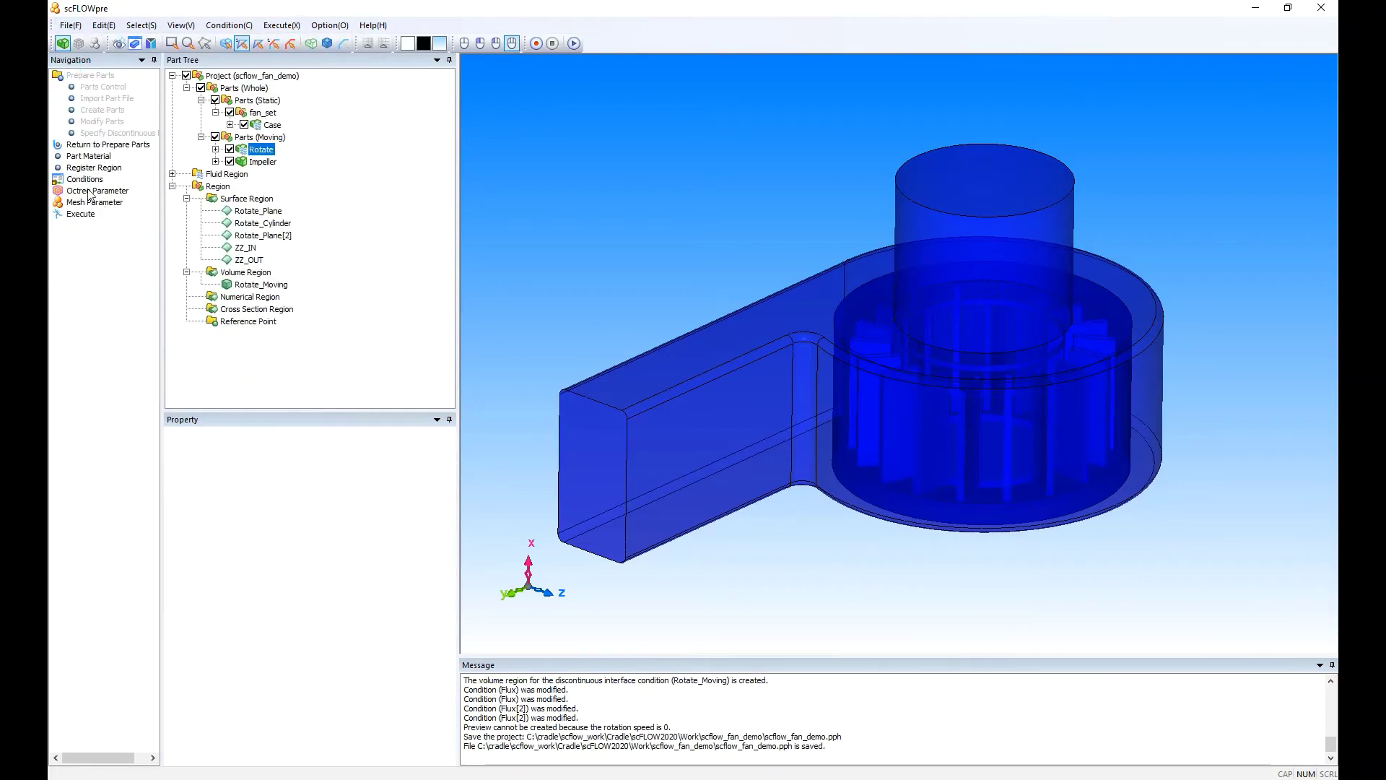
Generate a 95,085-element octree over the fan using the 100000-element target.
{"action": "left_click", "coordinate": [103, 192]}
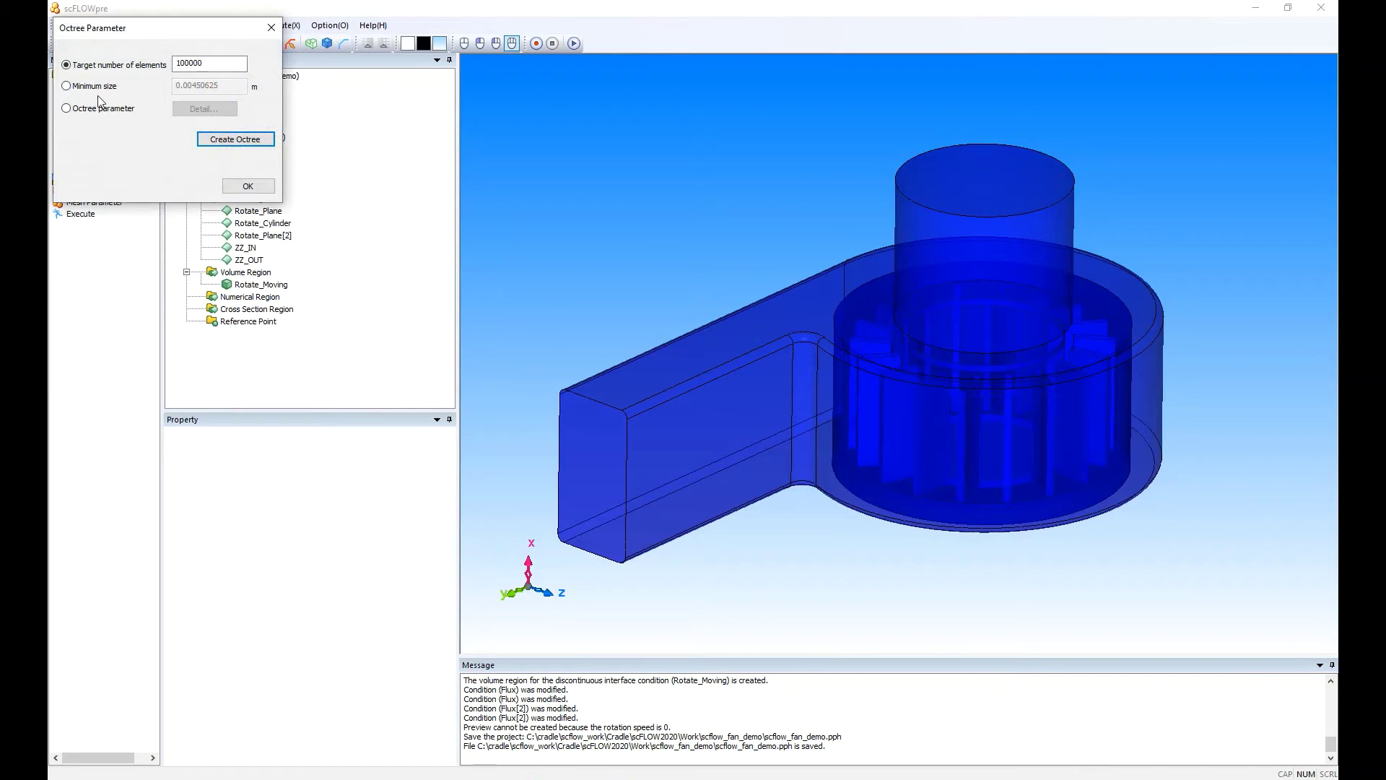
{"action": "mouse_move", "coordinate": [142, 32]}
{"action": "left_mouse_down"}
{"action": "mouse_move", "coordinate": [155, 299]}
{"action": "mouse_move", "coordinate": [152, 285]}
{"action": "left_mouse_up"}
{"action": "left_click", "coordinate": [239, 389]}
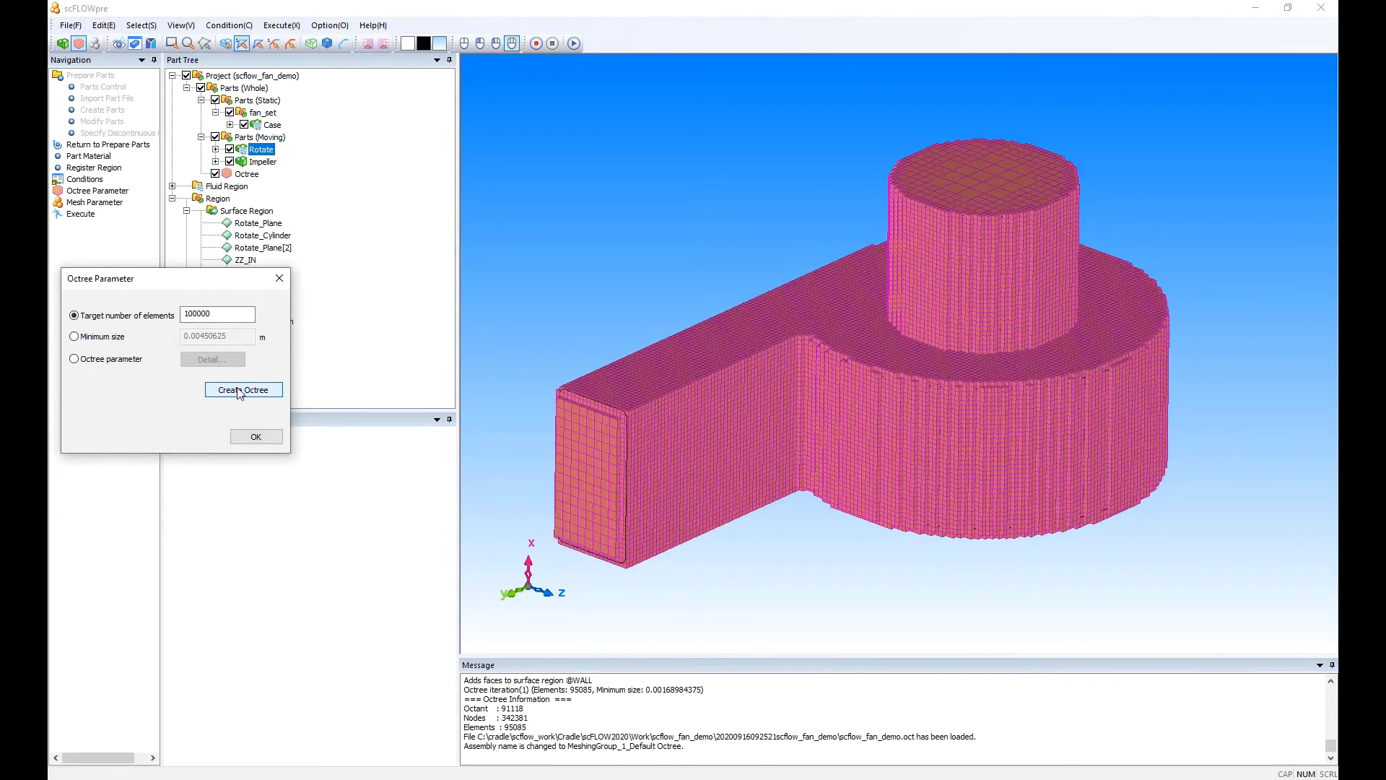
{"action": "left_click", "coordinate": [256, 437]}
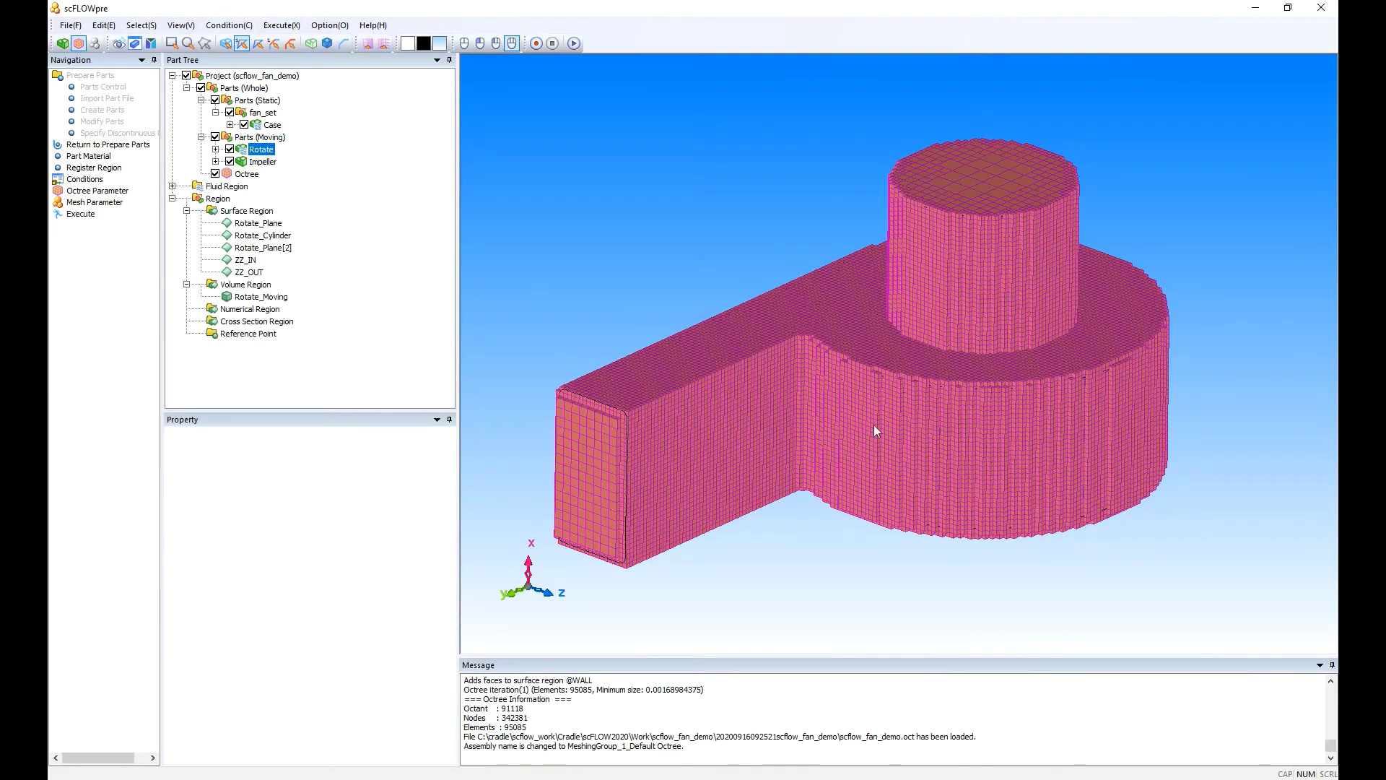
Create the 155,537-element polyhedral mesh with 2 prism layers, coefficient 0.2, and inspect it.
{"action": "left_click", "coordinate": [73, 202]}
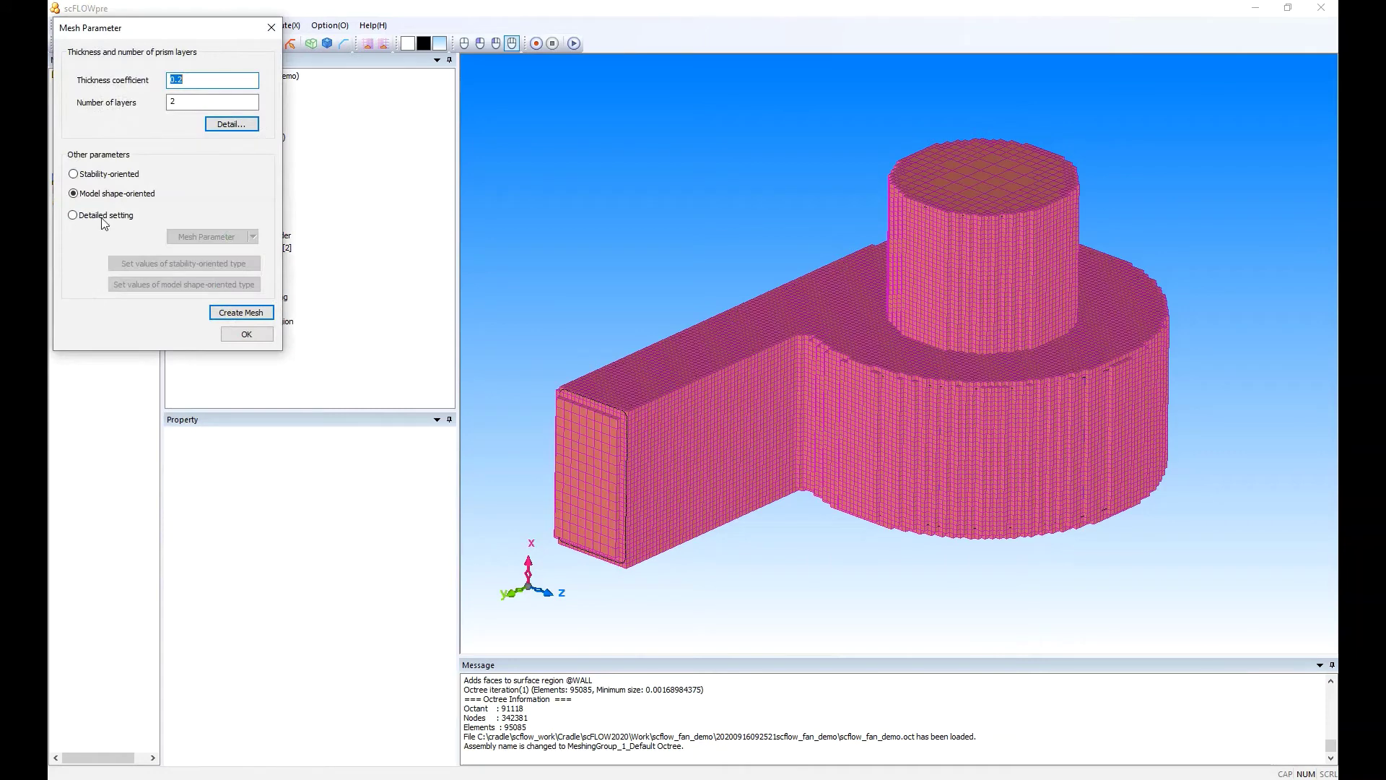
{"action": "left_click", "coordinate": [243, 314]}
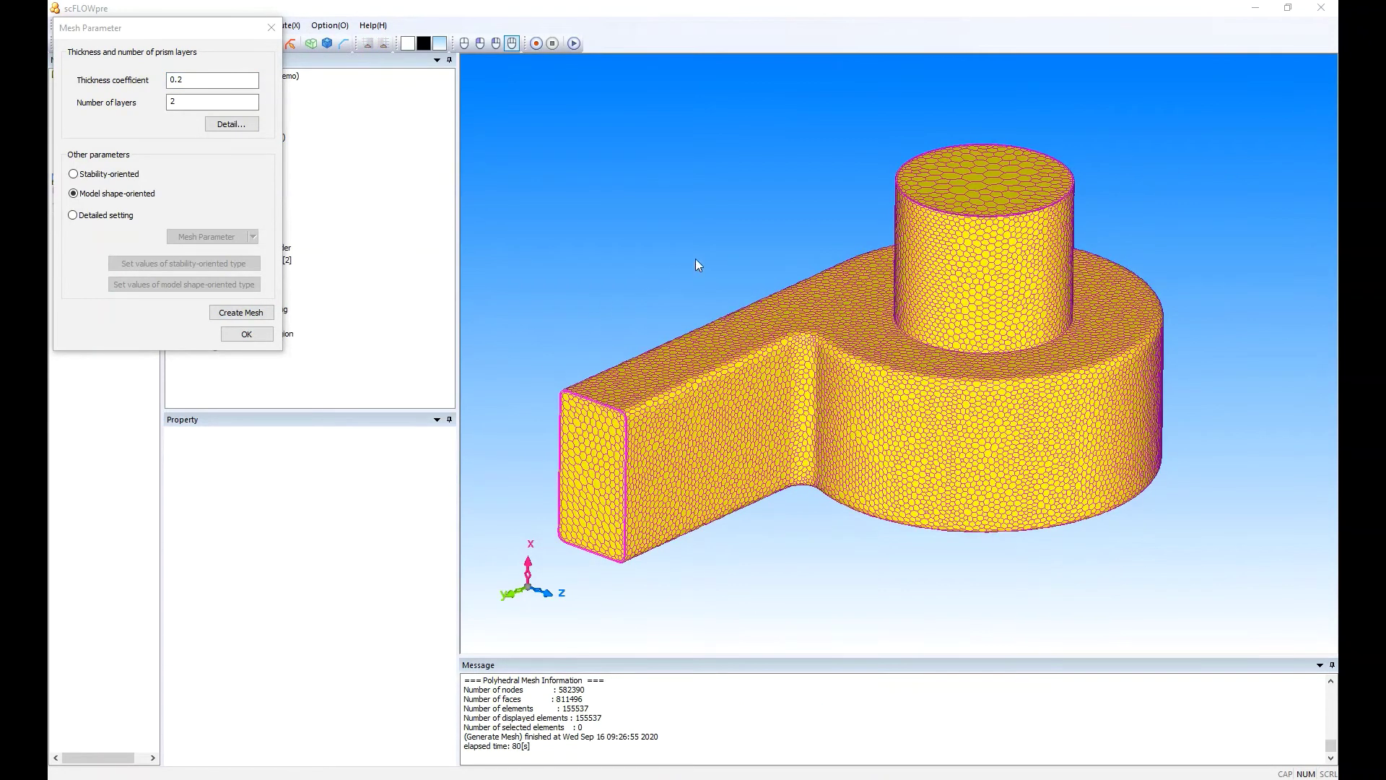
{"action": "middle_click_drag", "start_coordinate": [787, 348], "coordinate": [844, 388]}
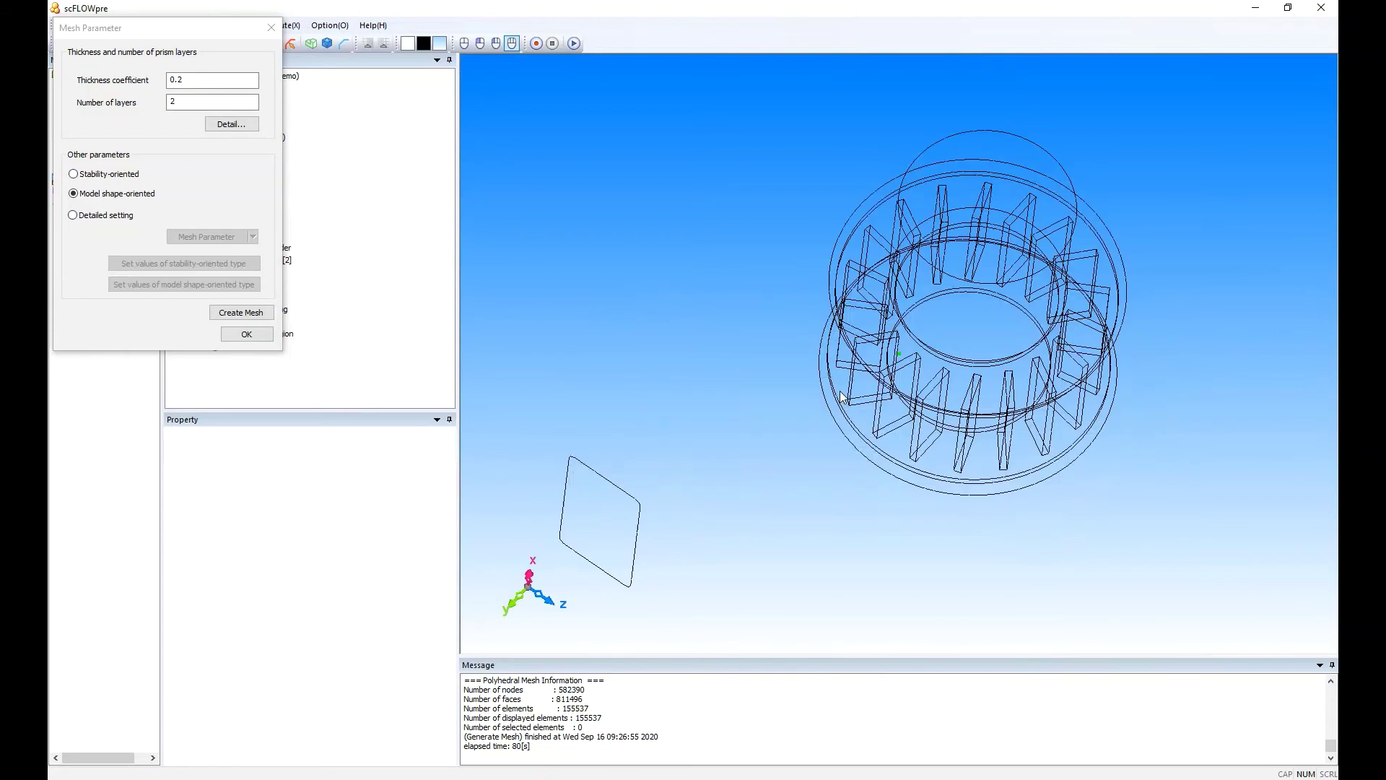
{"action": "mouse_move", "coordinate": [845, 387]}
{"action": "middle_mouse_down"}
{"action": "mouse_move", "coordinate": [893, 290]}
{"action": "mouse_move", "coordinate": [802, 157]}
{"action": "mouse_move", "coordinate": [682, 447]}
{"action": "middle_mouse_up"}
{"action": "left_click", "coordinate": [243, 335]}
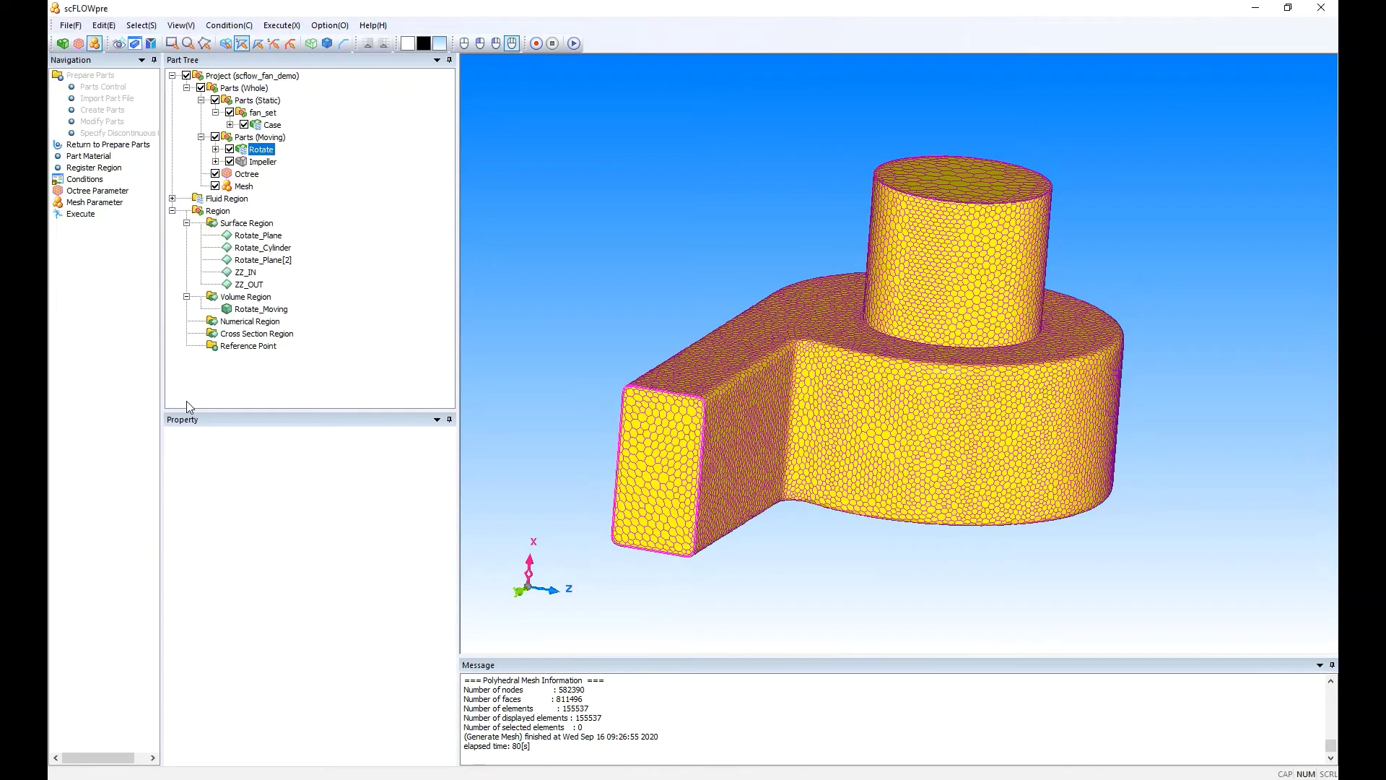
Save mesh, conditions and project, and start the scflow_fan_demo solver job.
{"action": "left_click", "coordinate": [77, 215]}
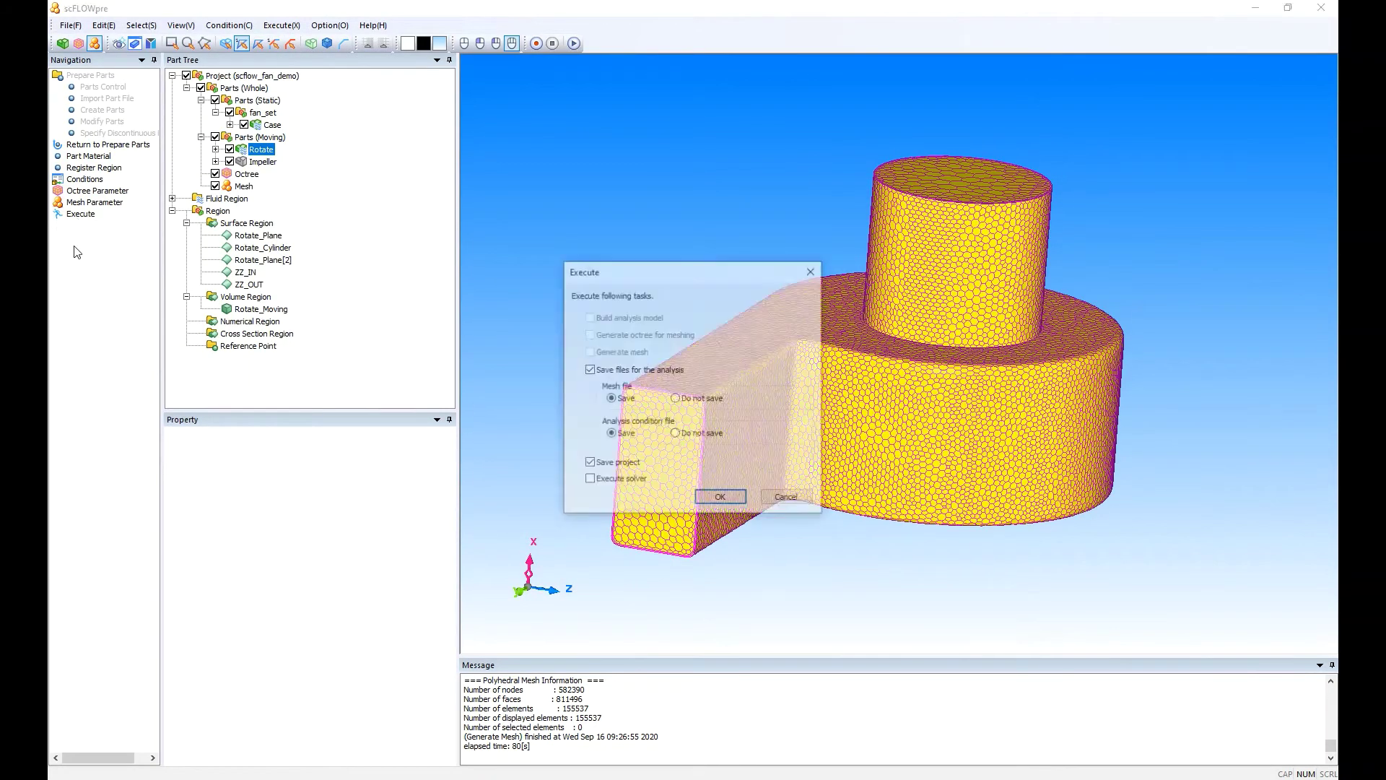
{"action": "left_click", "coordinate": [606, 483]}
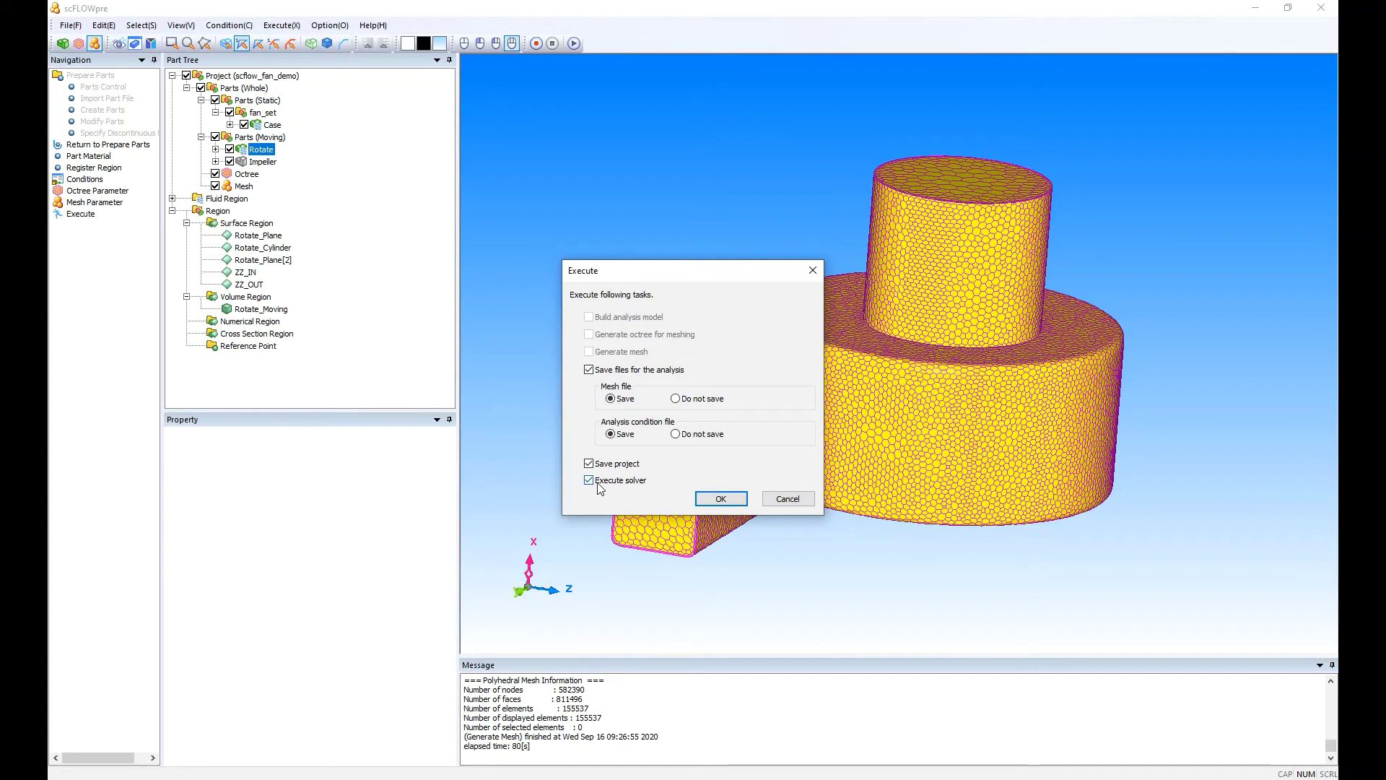
{"action": "left_click", "coordinate": [719, 499]}
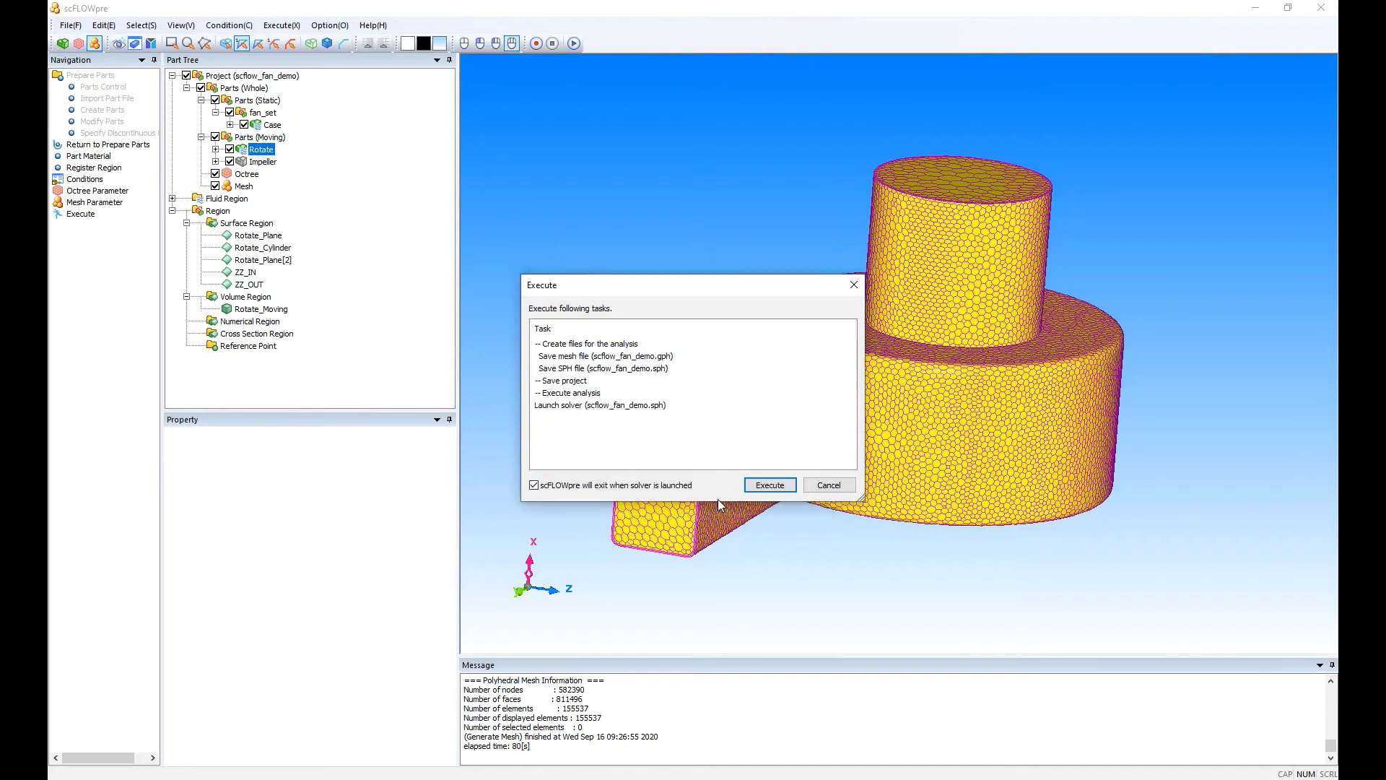
{"action": "left_click", "coordinate": [769, 487]}
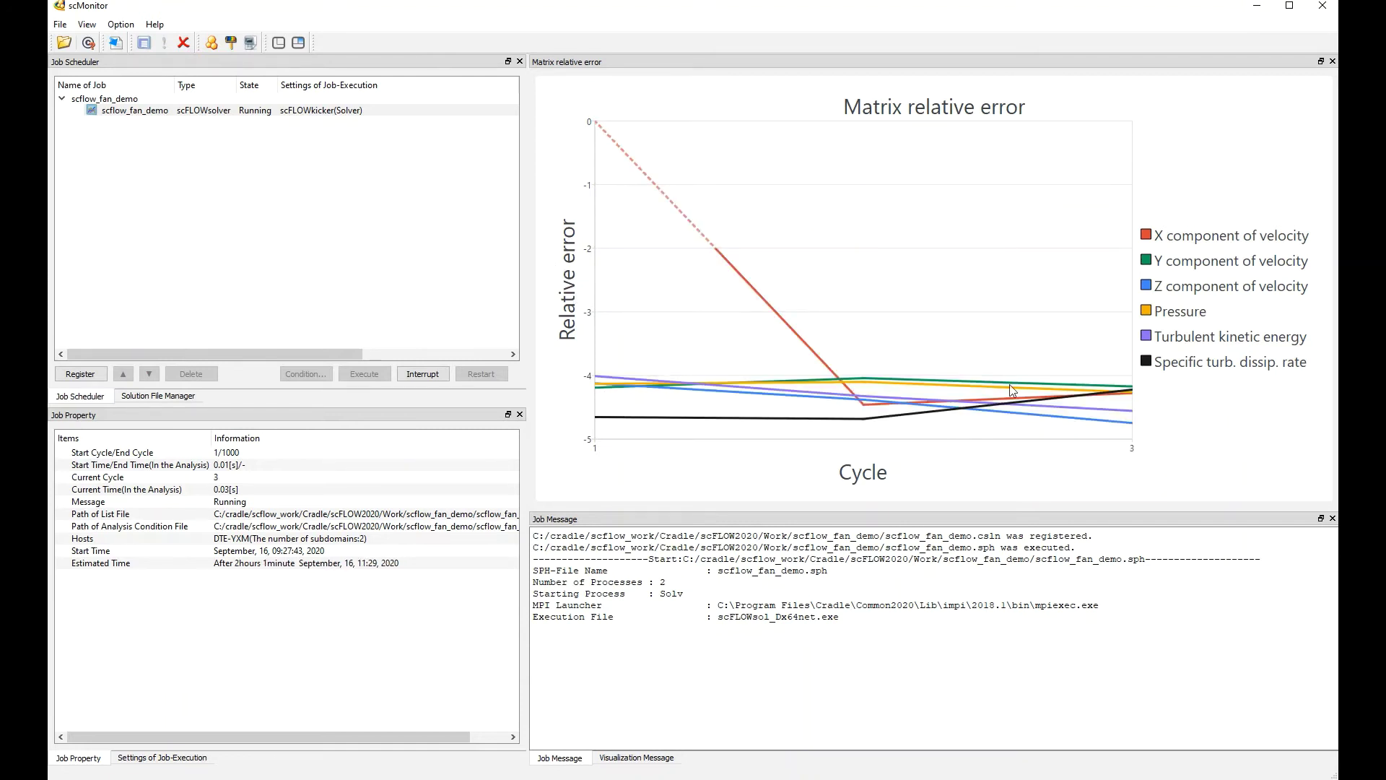
Show the velocity min/max chart, then the pressure min/max chart.
{"action": "right_click", "coordinate": [1213, 153]}
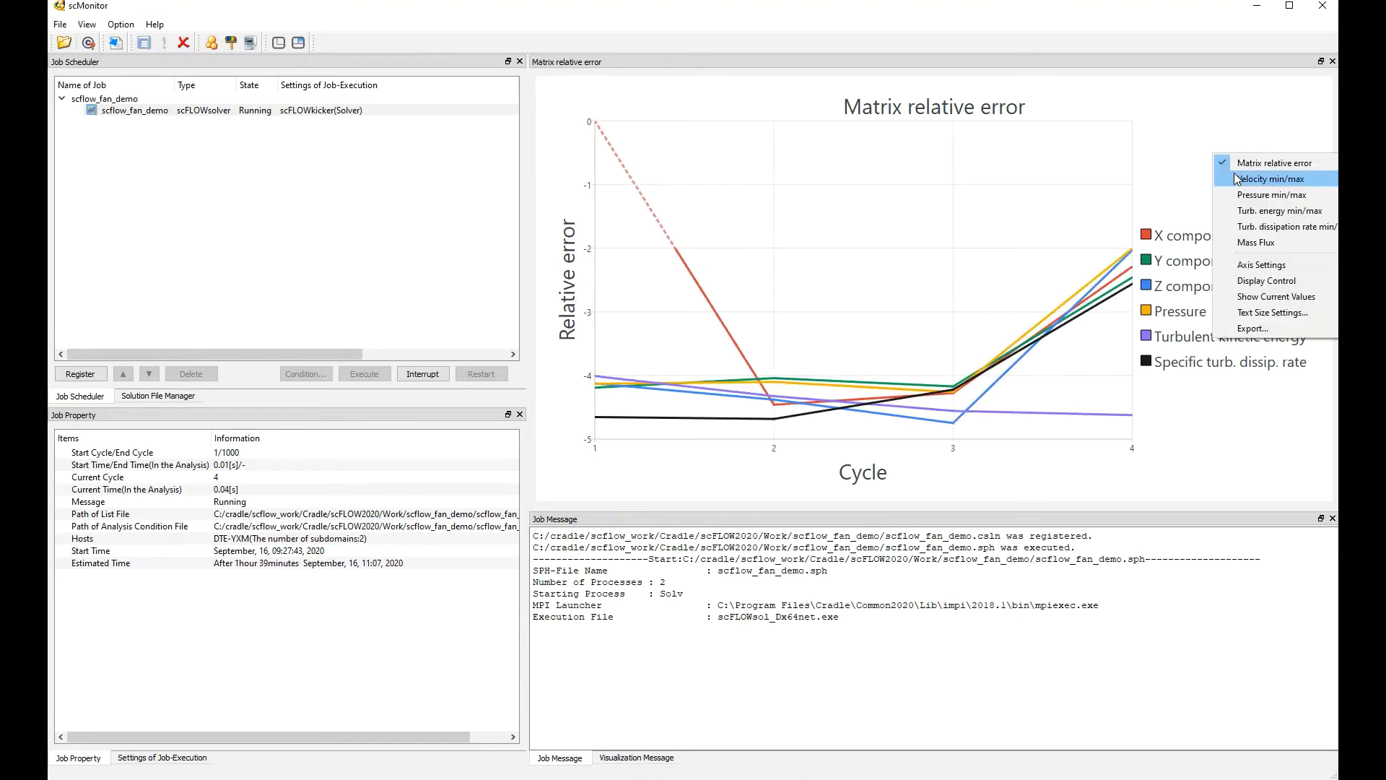
{"action": "left_click", "coordinate": [1235, 175]}
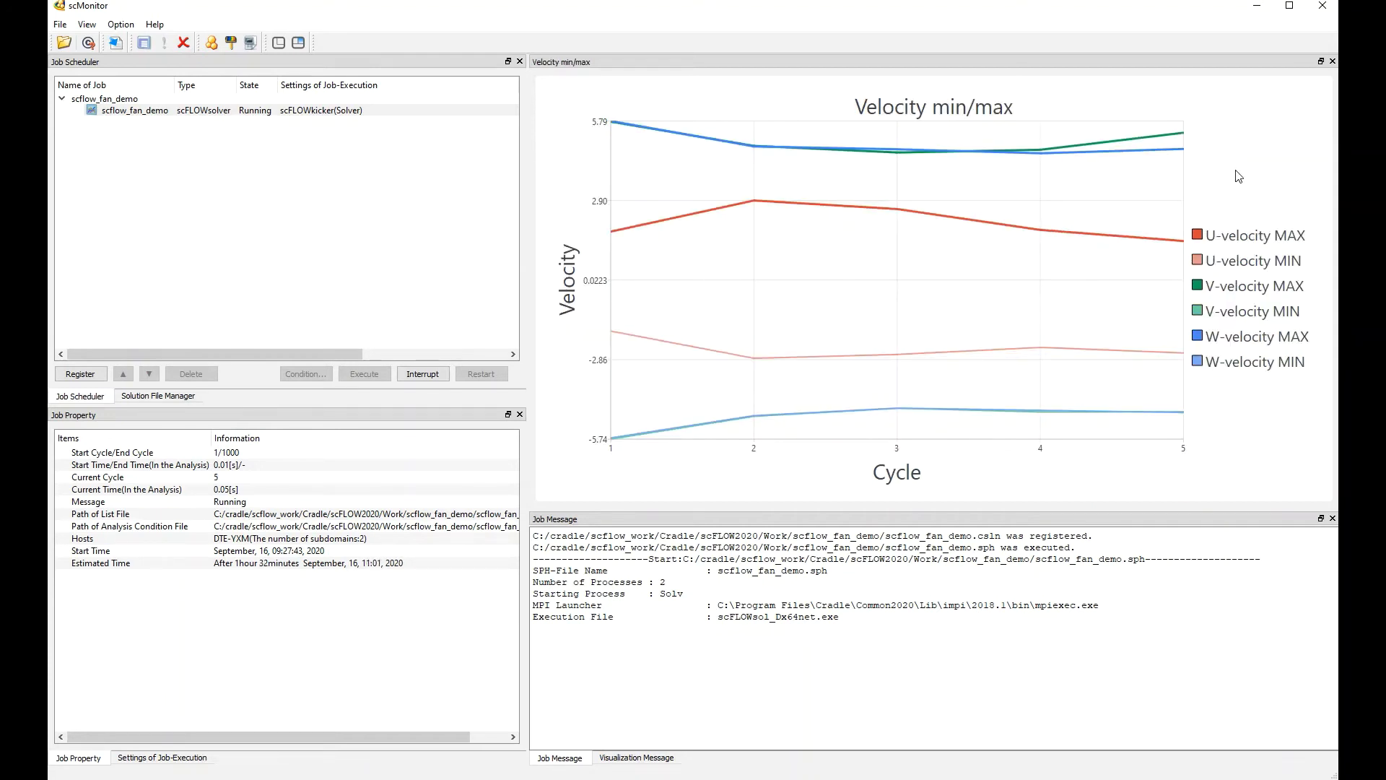
{"action": "right_click", "coordinate": [1238, 175]}
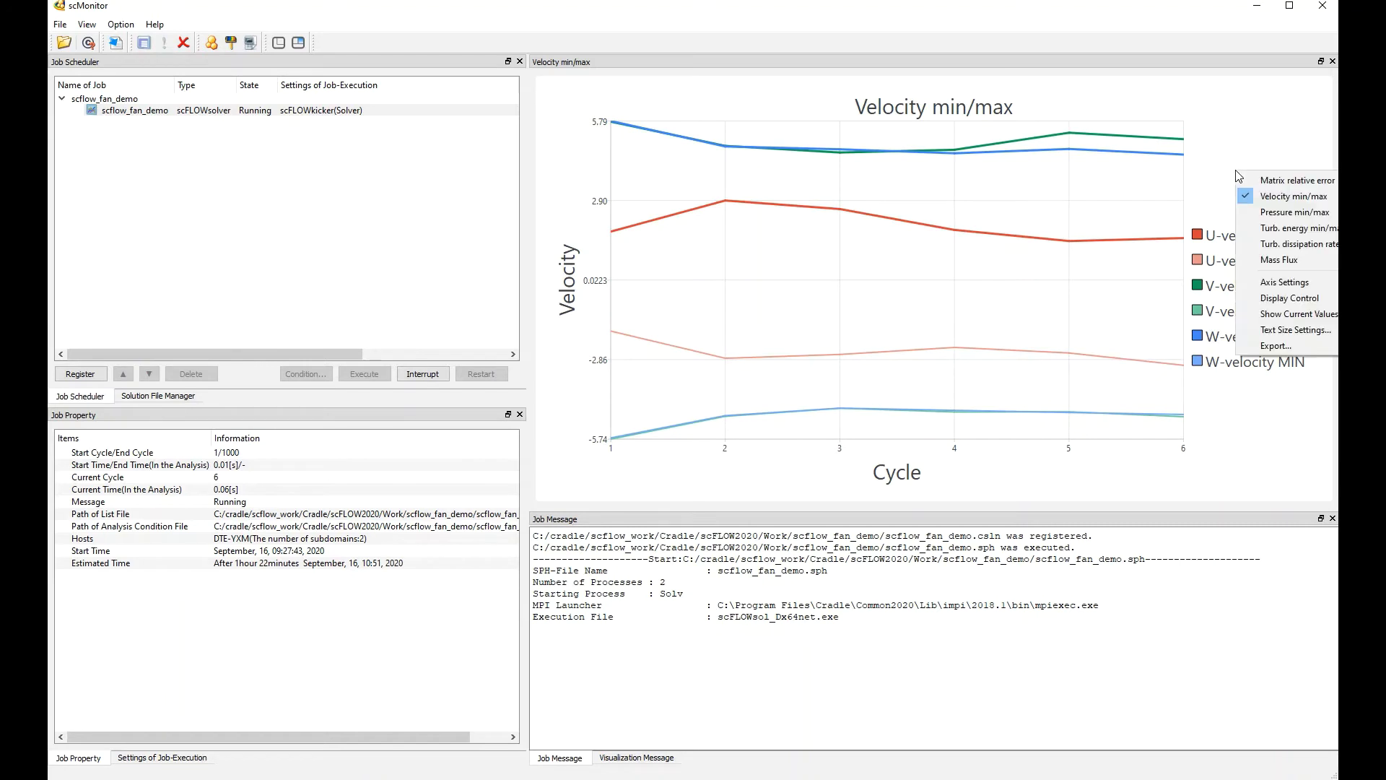
{"action": "left_click", "coordinate": [1278, 213]}
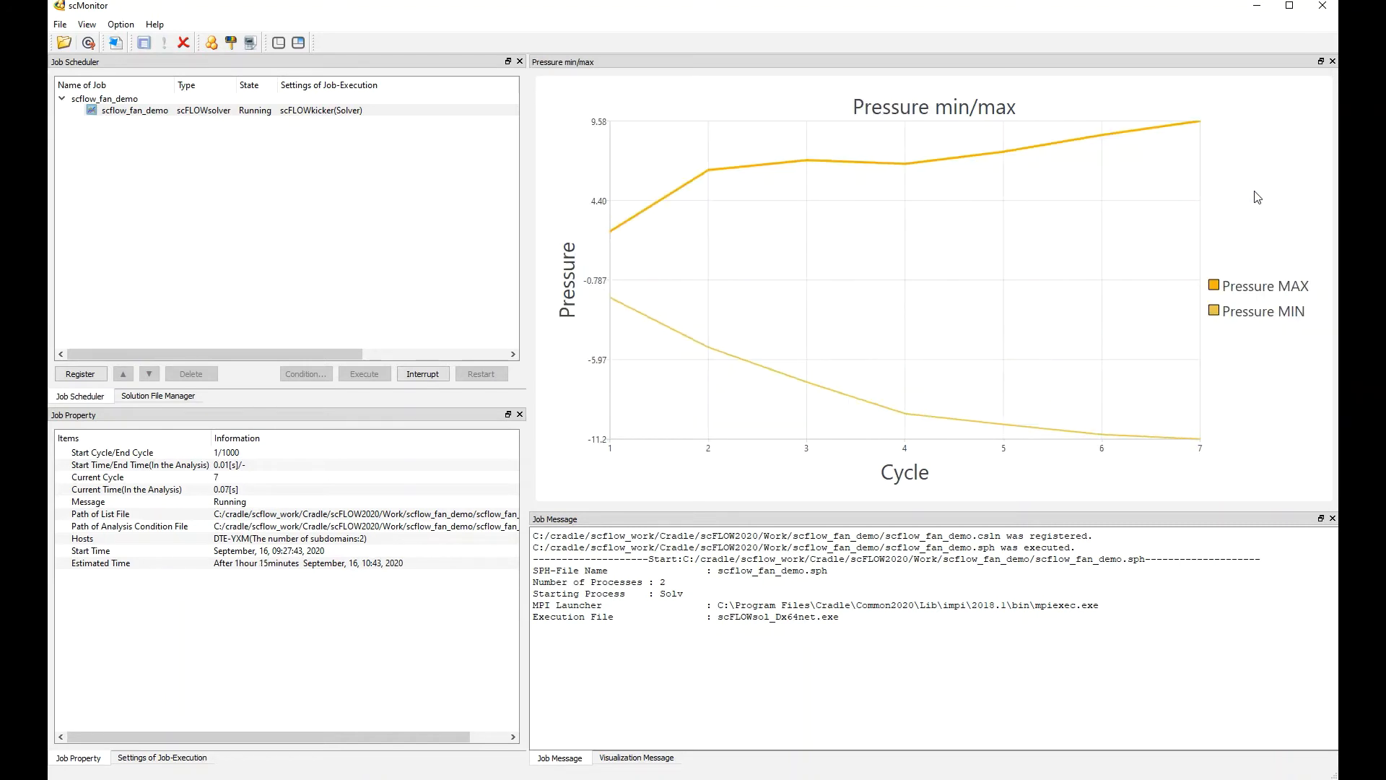
Show the turbulence energy min/max chart, then return to matrix relative error.
{"action": "right_click", "coordinate": [1256, 196]}
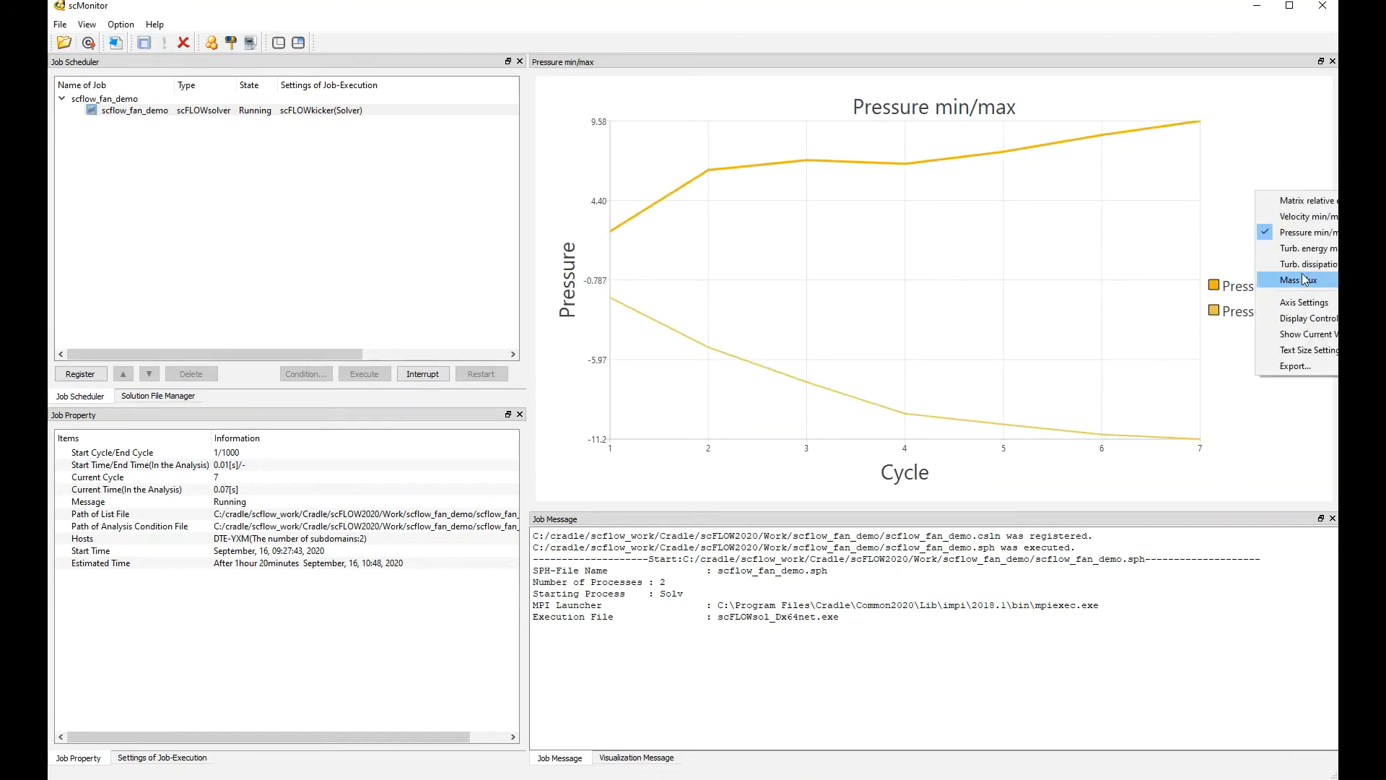
{"action": "left_click", "coordinate": [1309, 251]}
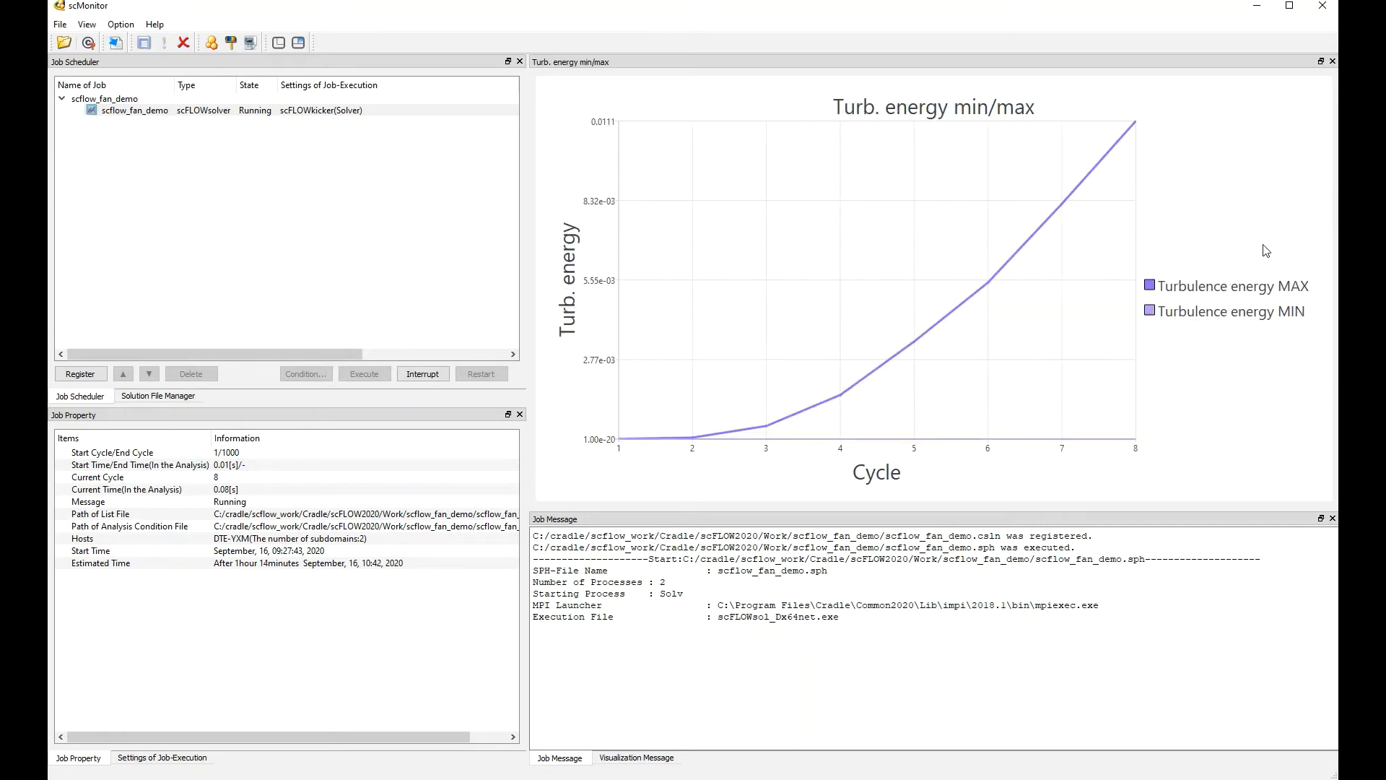
{"action": "right_click", "coordinate": [1226, 216]}
{"action": "left_click", "coordinate": [1227, 193]}
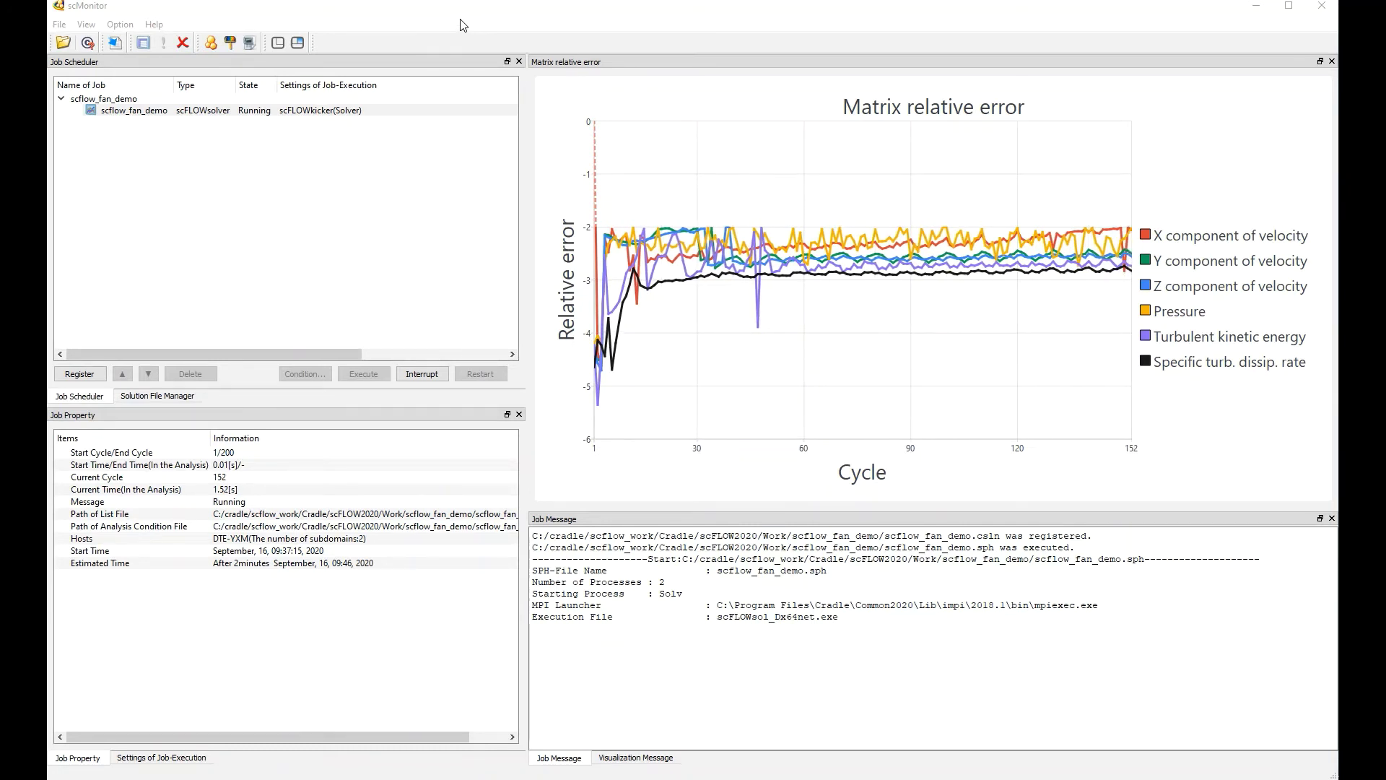
Open the scflow_fan_demo solver list file in LFileView.
{"action": "left_click", "coordinate": [249, 43]}
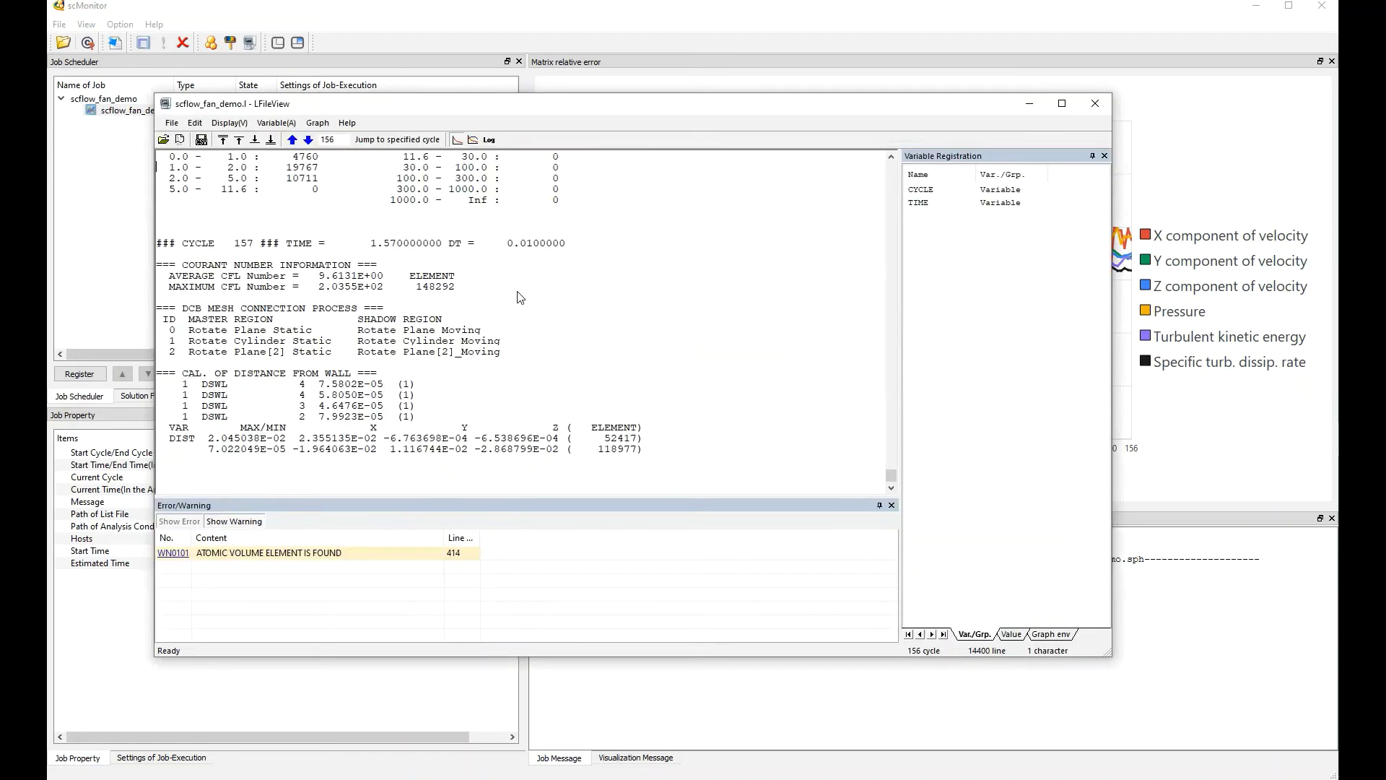
{"action": "left_click_drag", "start_coordinate": [889, 476], "coordinate": [891, 164]}
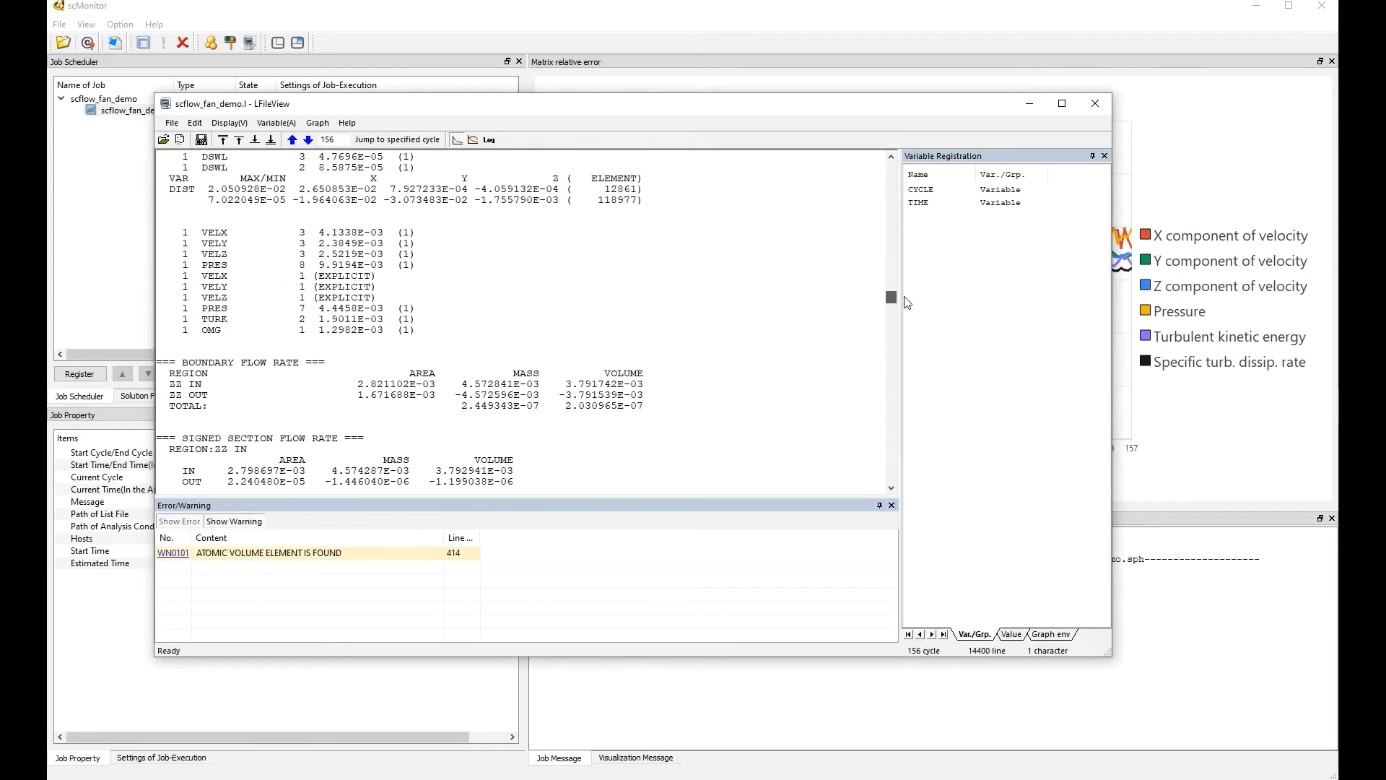
{"action": "scroll", "coordinate": [303, 239], "scroll_direction": "down", "scroll_amount": 4}
{"action": "scroll", "coordinate": [314, 238], "scroll_direction": "up", "scroll_amount": 2}
{"action": "scroll", "coordinate": [328, 237], "scroll_direction": "down", "scroll_amount": 4}
{"action": "scroll", "coordinate": [330, 238], "scroll_direction": "down", "scroll_amount": 5}
{"action": "scroll", "coordinate": [331, 239], "scroll_direction": "up", "scroll_amount": 6}
{"action": "scroll", "coordinate": [330, 241], "scroll_direction": "up", "scroll_amount": 4}
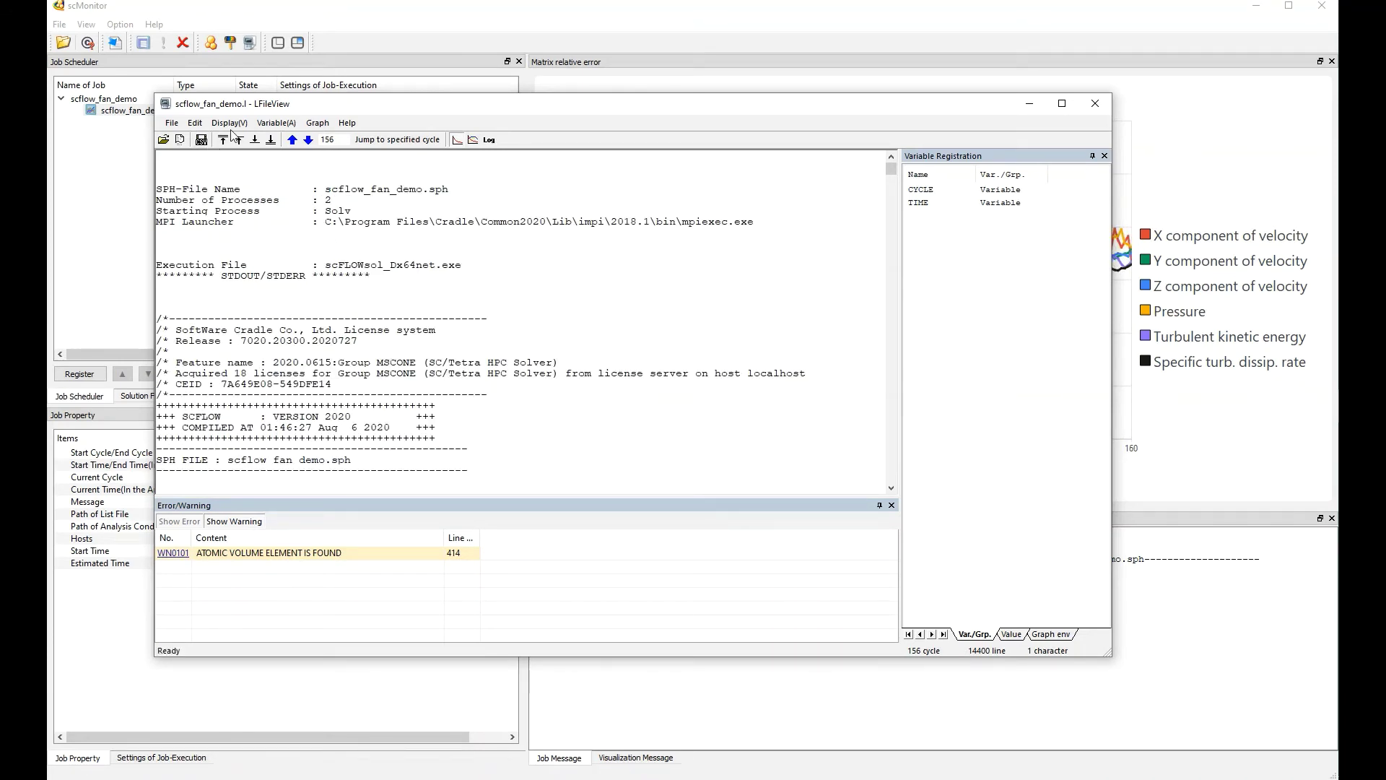
Search the log upward for 'ZZ' to find the ZZ_IN and ZZ_OUT flow-rate entries.
{"action": "left_click", "coordinate": [195, 123]}
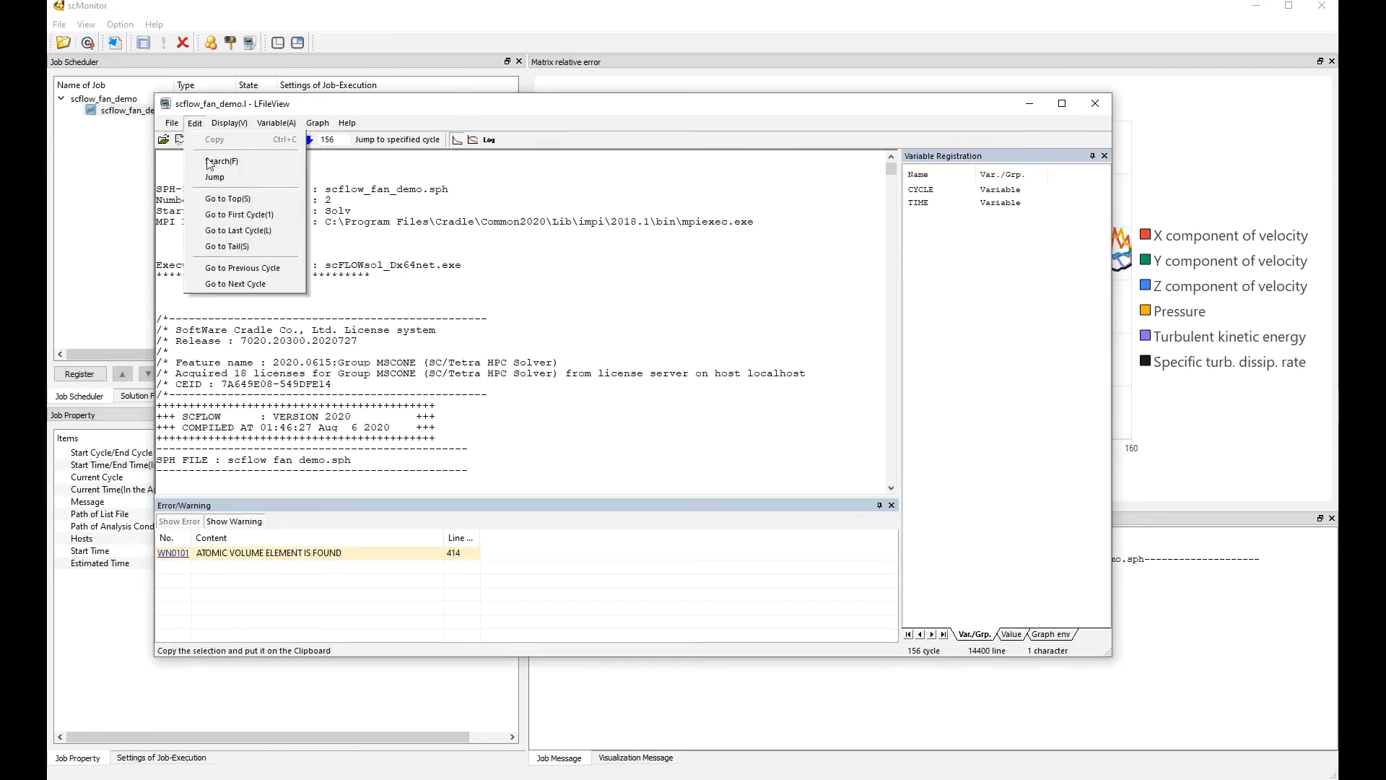
{"action": "left_click", "coordinate": [244, 165]}
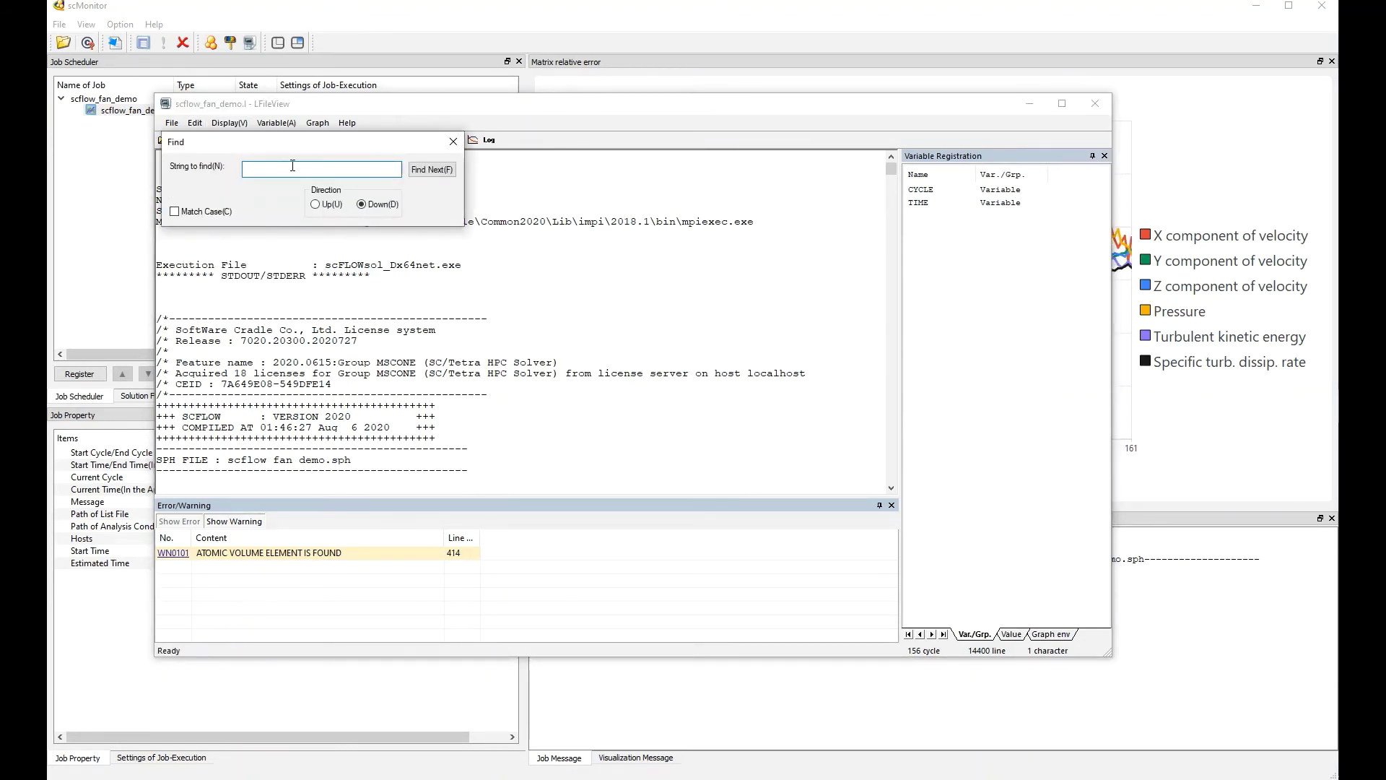
{"action": "type", "text": "ZZ"}
{"action": "left_click", "coordinate": [427, 173]}
{"action": "left_click", "coordinate": [339, 219]}
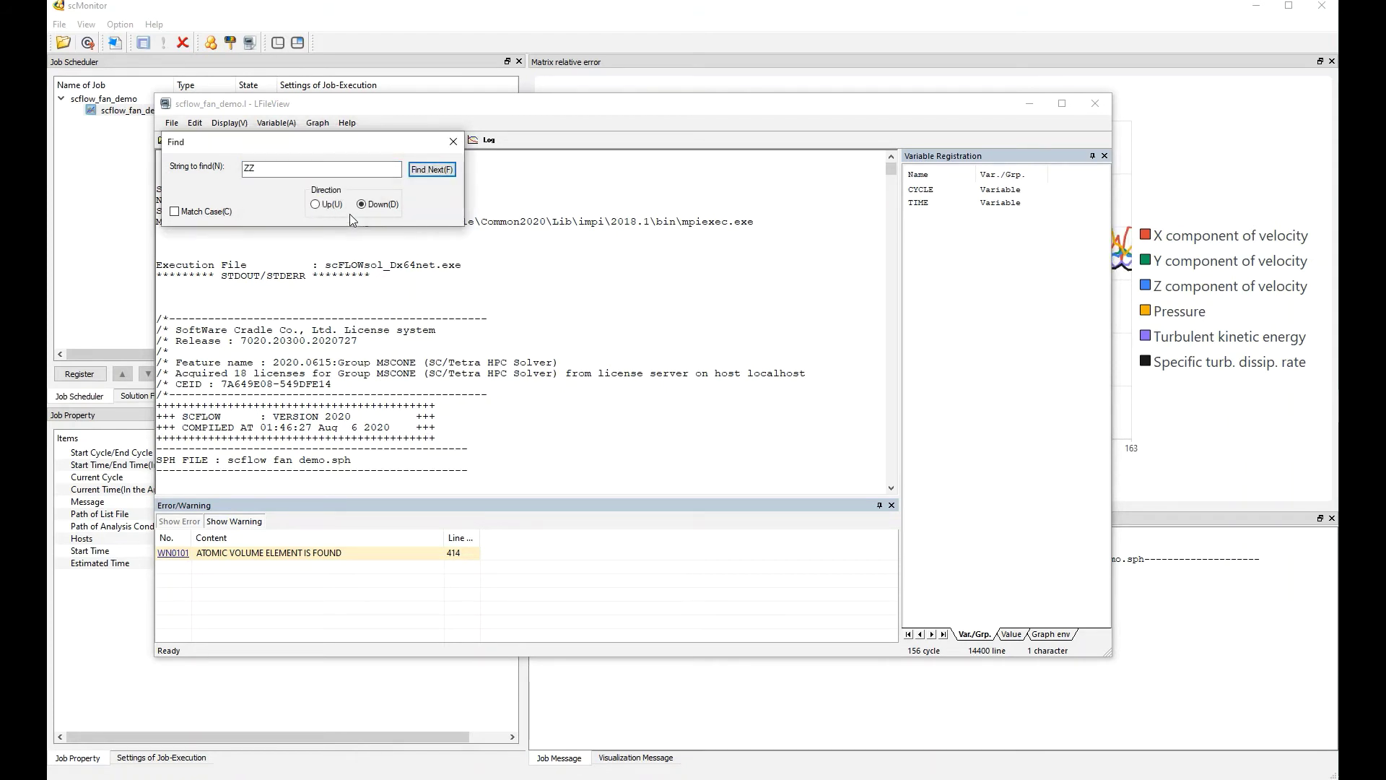
{"action": "left_click", "coordinate": [420, 173]}
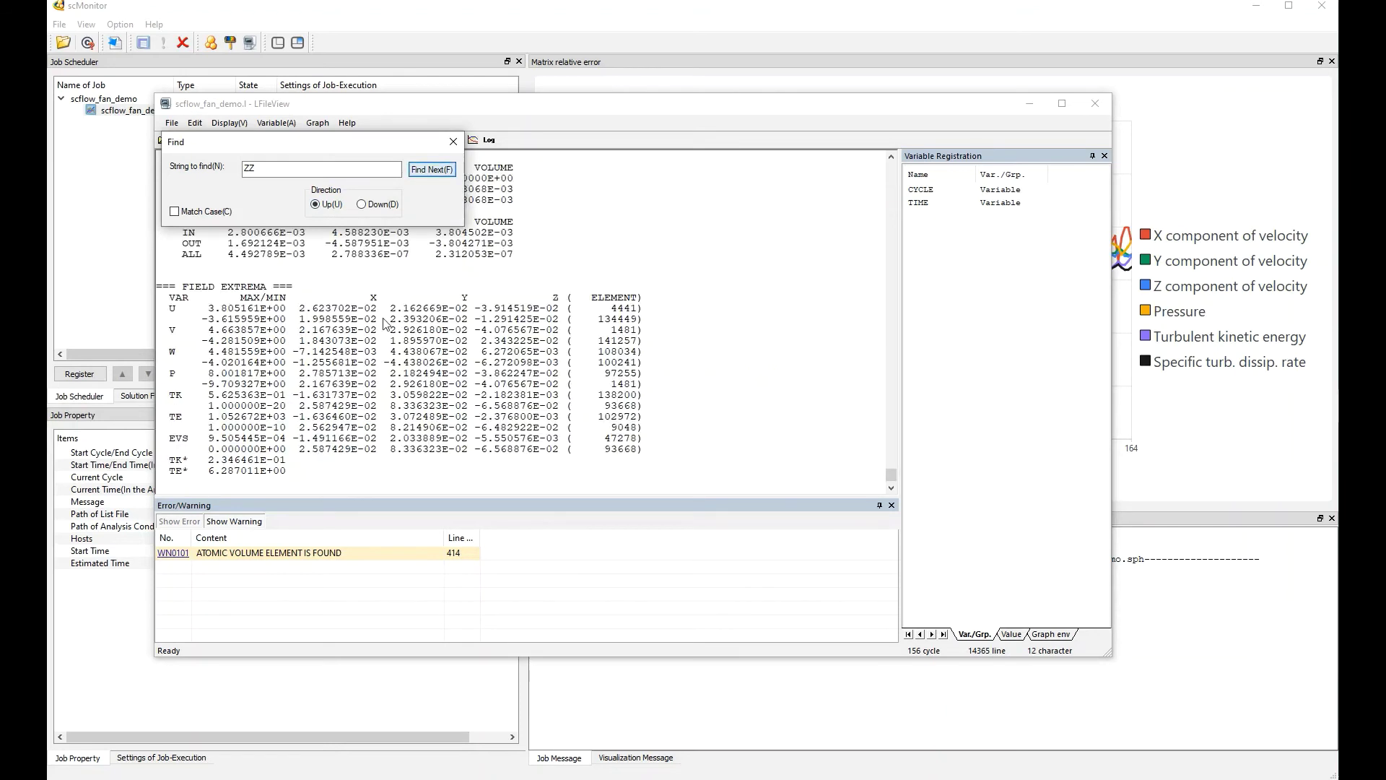
{"action": "left_click", "coordinate": [454, 141]}
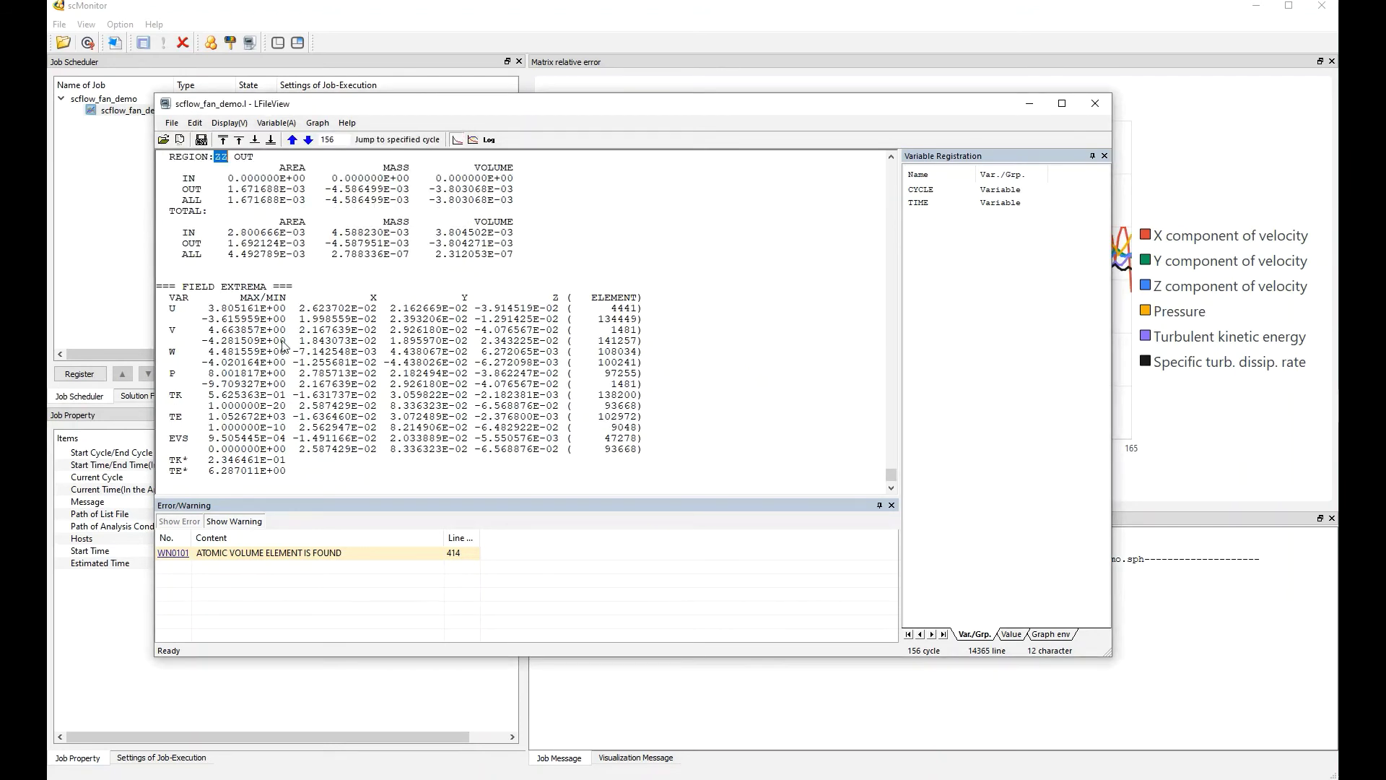
{"action": "scroll", "coordinate": [266, 291], "scroll_direction": "up", "scroll_amount": 3}
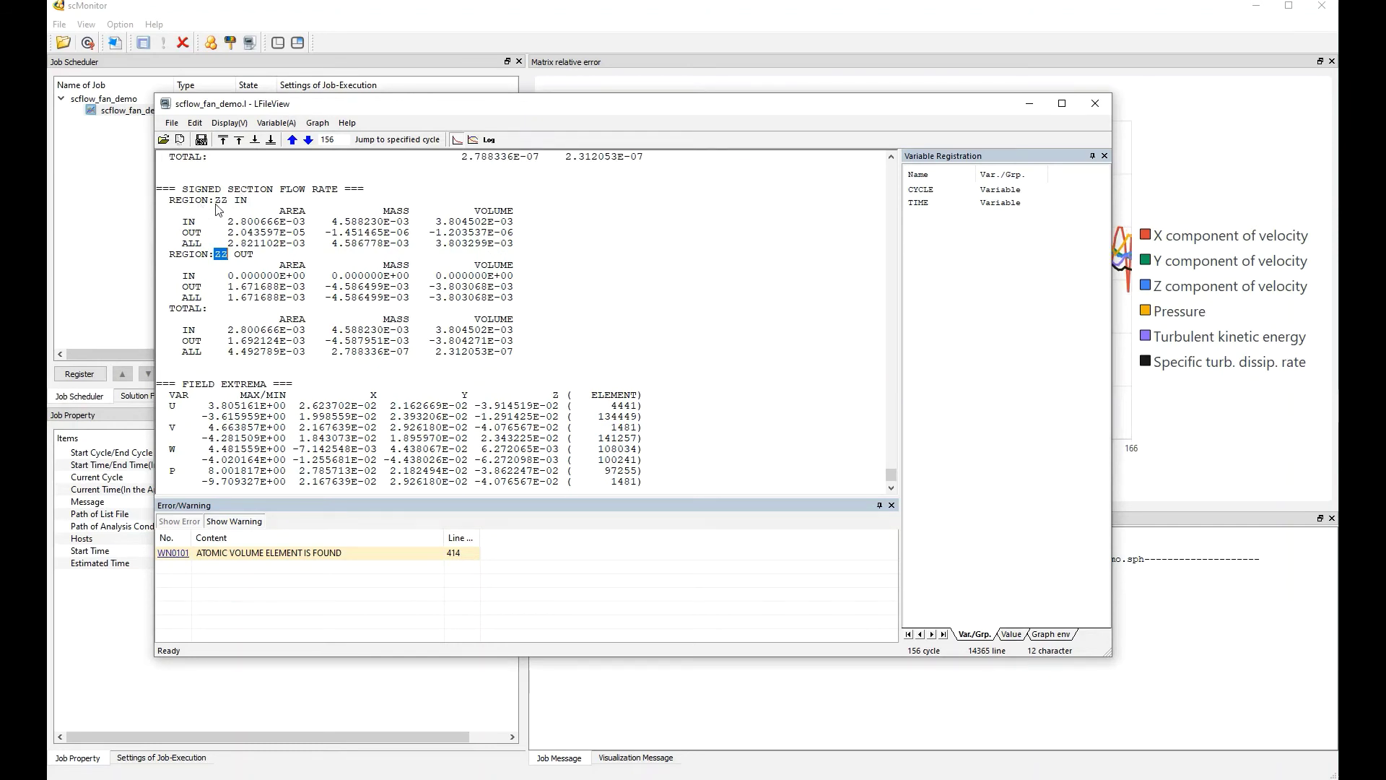
Graph the ZZ_IN and ZZ_OUT volume flow histories, then close the graph.
{"action": "double_click", "coordinate": [465, 225]}
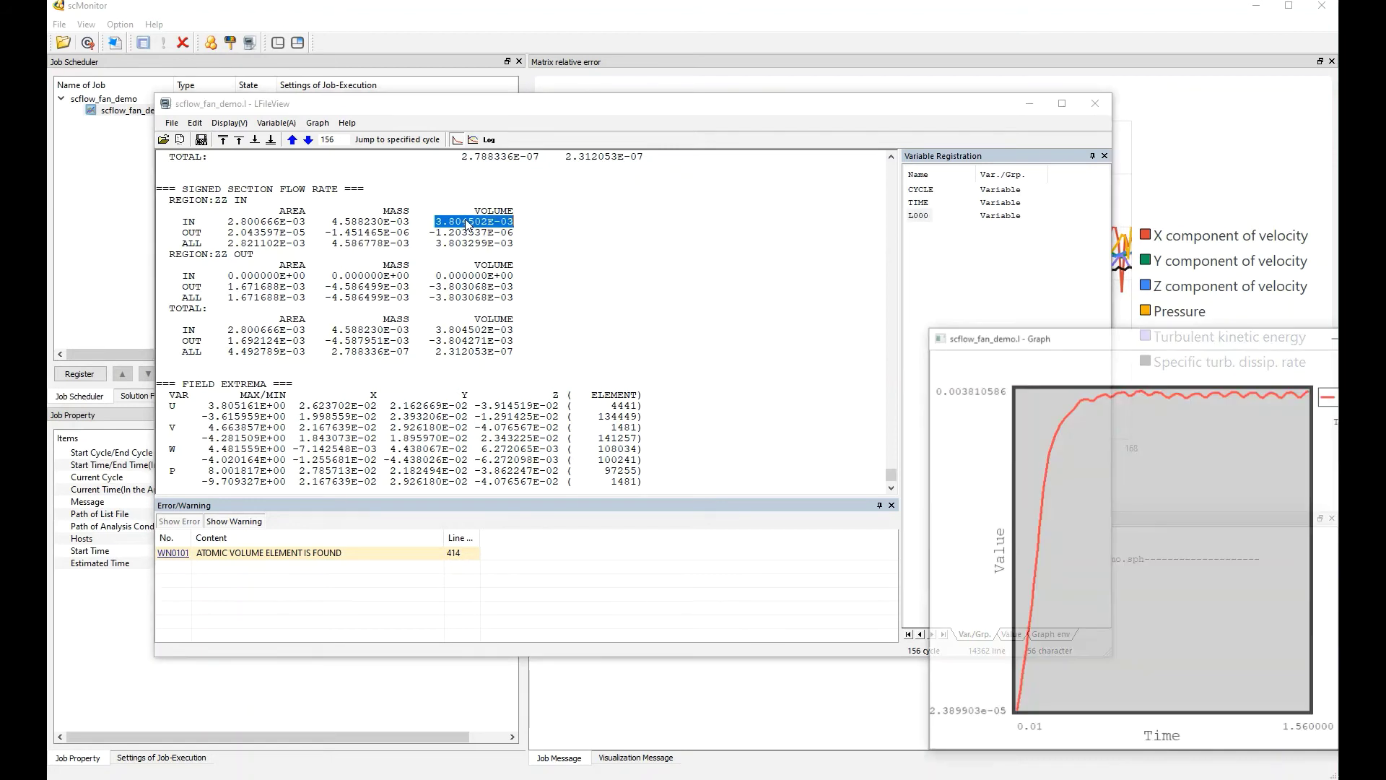
{"action": "left_click_drag", "start_coordinate": [1094, 338], "coordinate": [721, 166]}
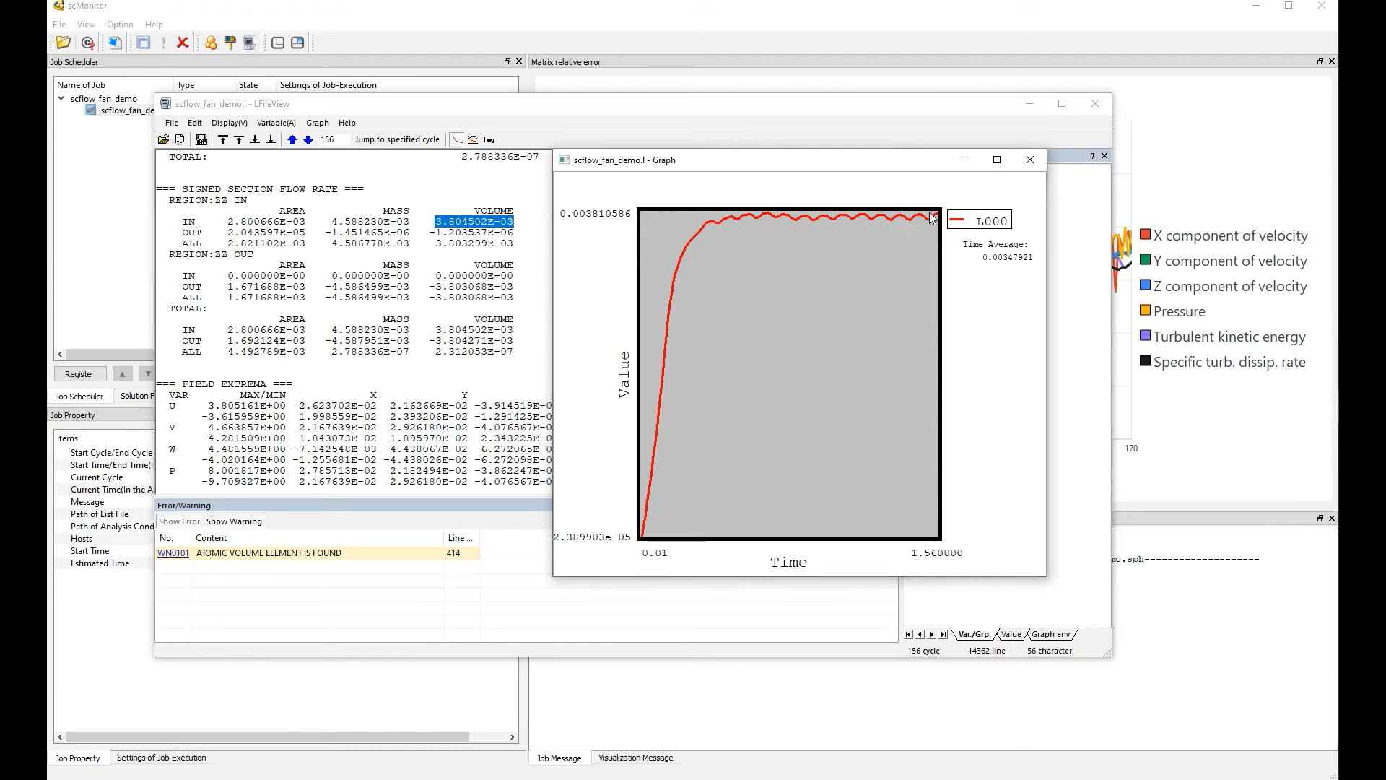
{"action": "left_click", "coordinate": [471, 287]}
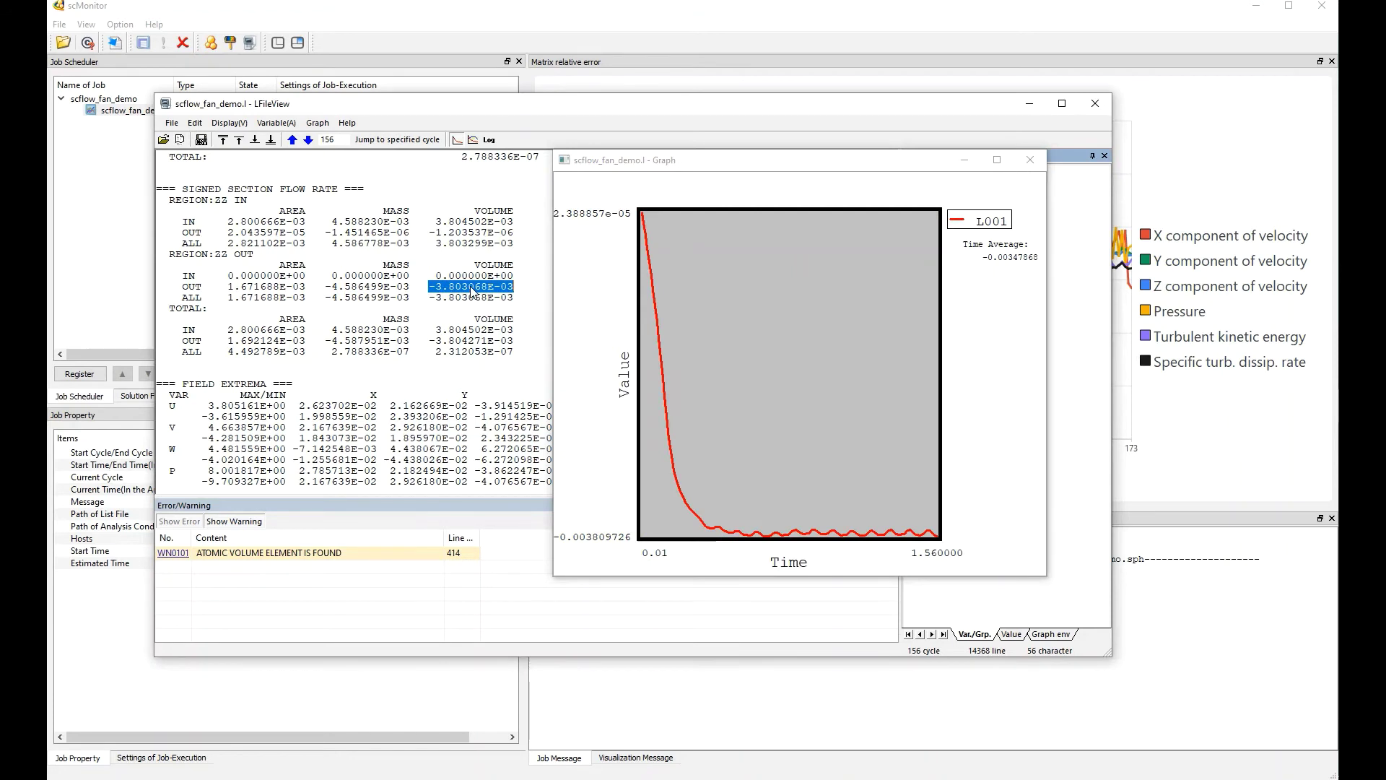
{"action": "left_click", "coordinate": [474, 223]}
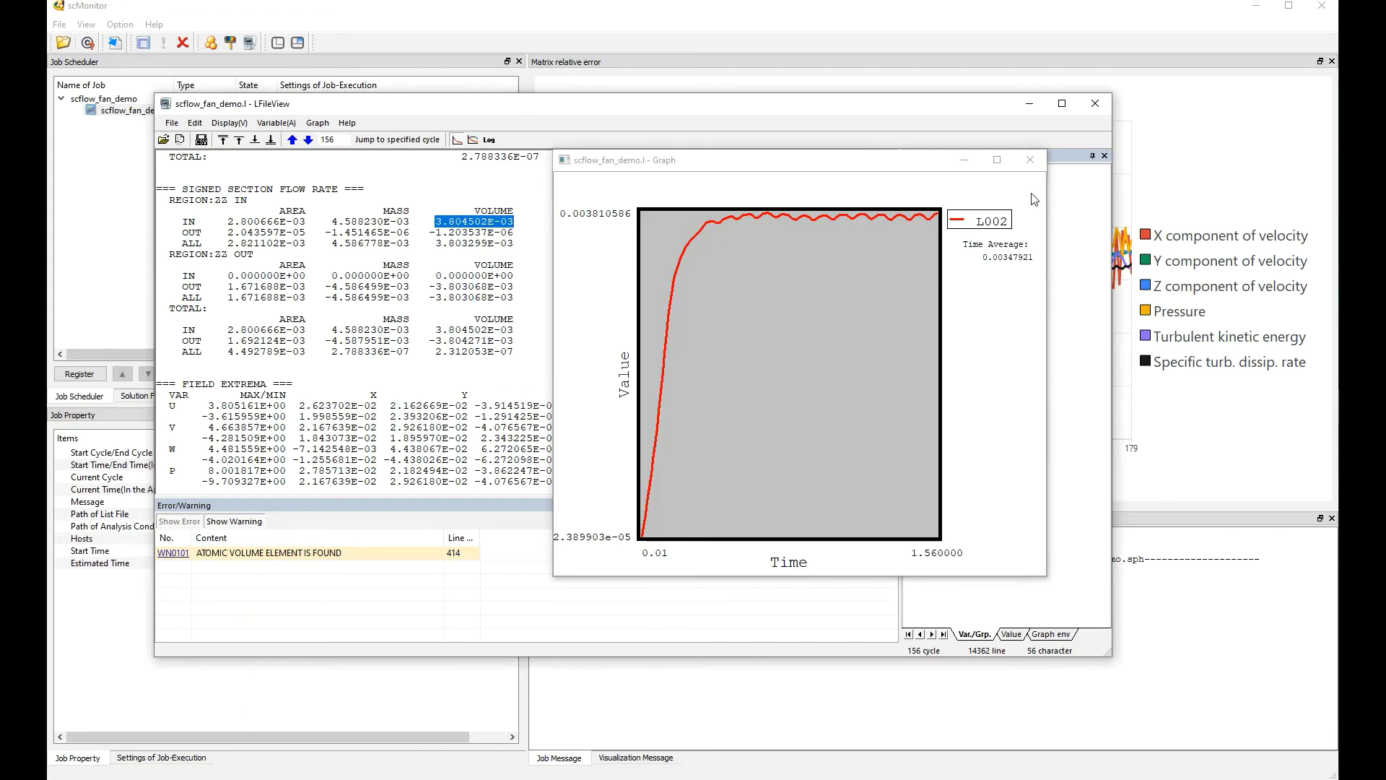
{"action": "left_click", "coordinate": [1037, 160]}
Close the list file and interrupt the solver job at cycle 182.
{"action": "left_click", "coordinate": [1096, 104]}
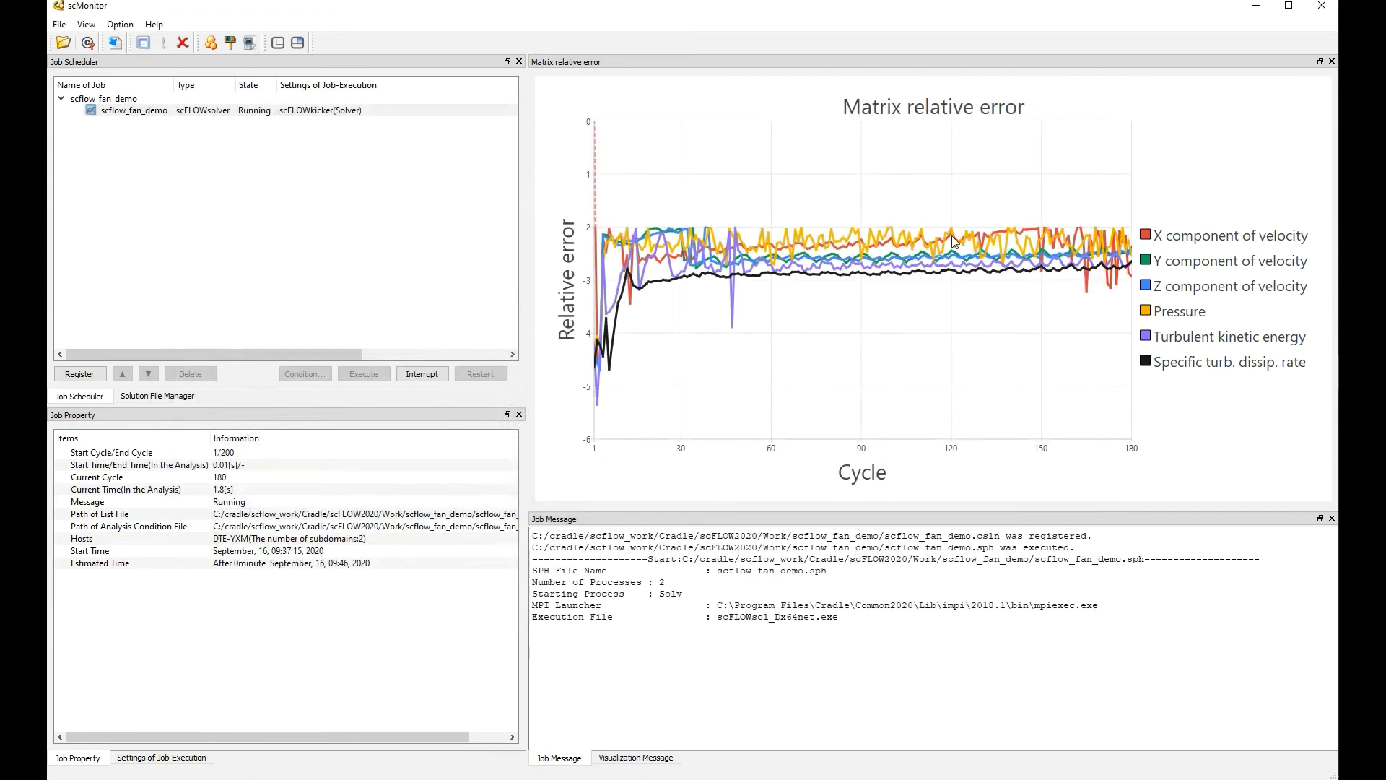
{"action": "left_click", "coordinate": [185, 45]}
{"action": "left_click", "coordinate": [734, 407]}
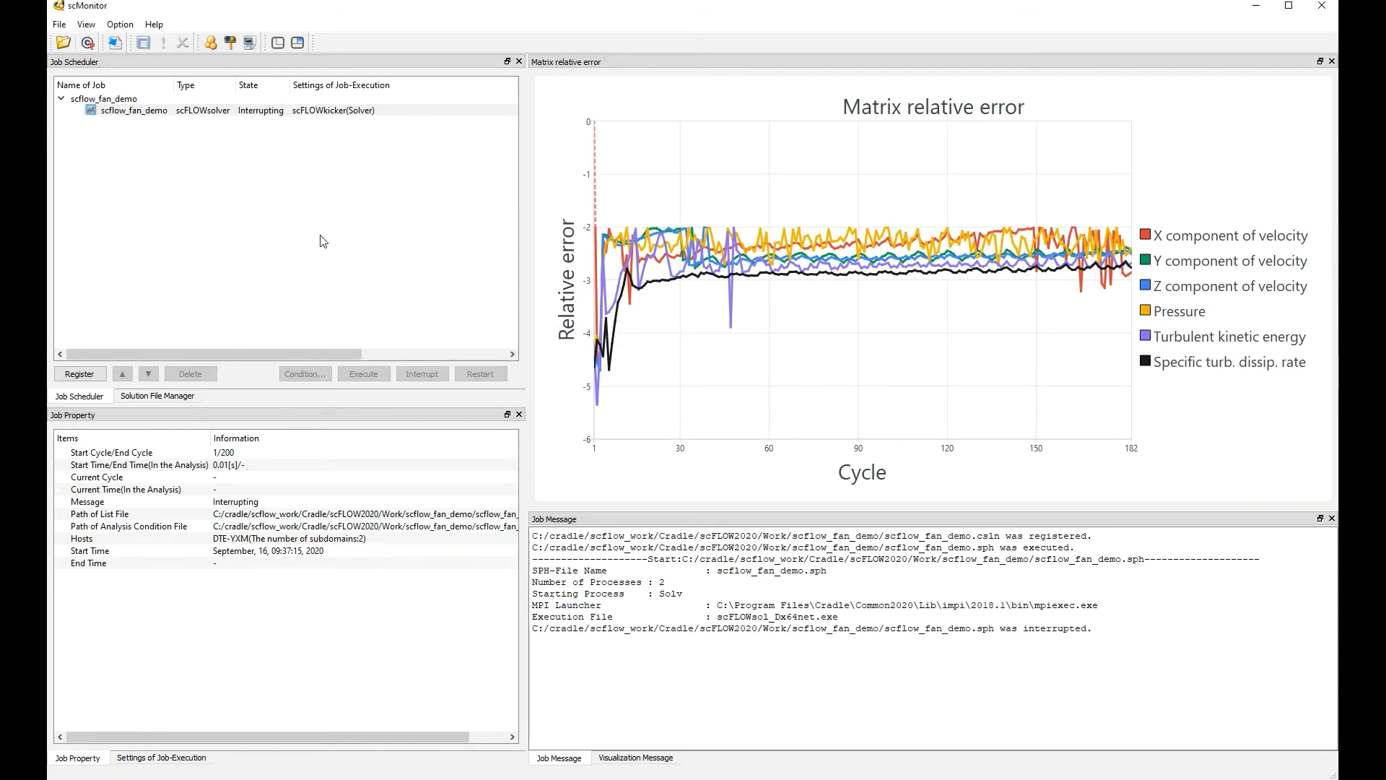
Start scFLOWpost on scflow_fan_demo and acknowledge the solver closing message.
{"action": "left_click", "coordinate": [231, 45]}
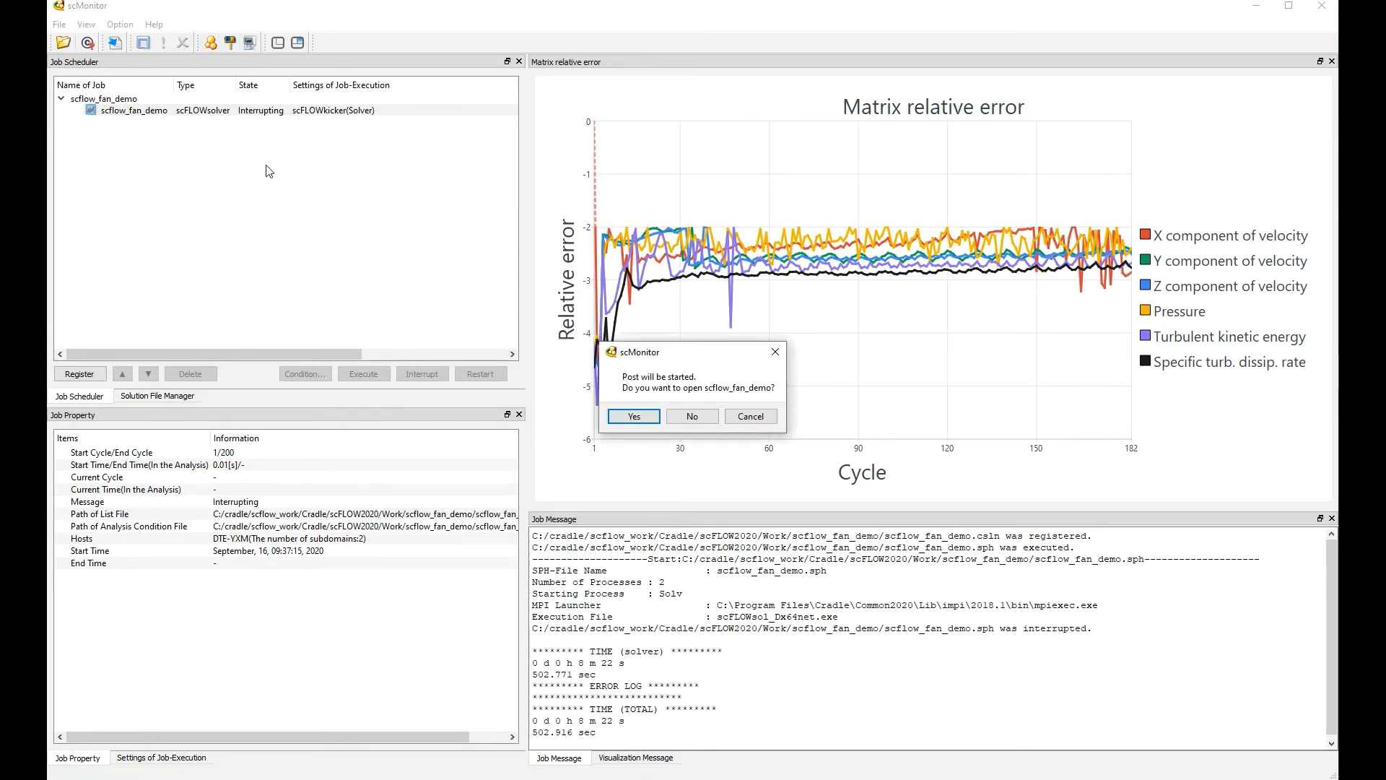
{"action": "left_click", "coordinate": [636, 418]}
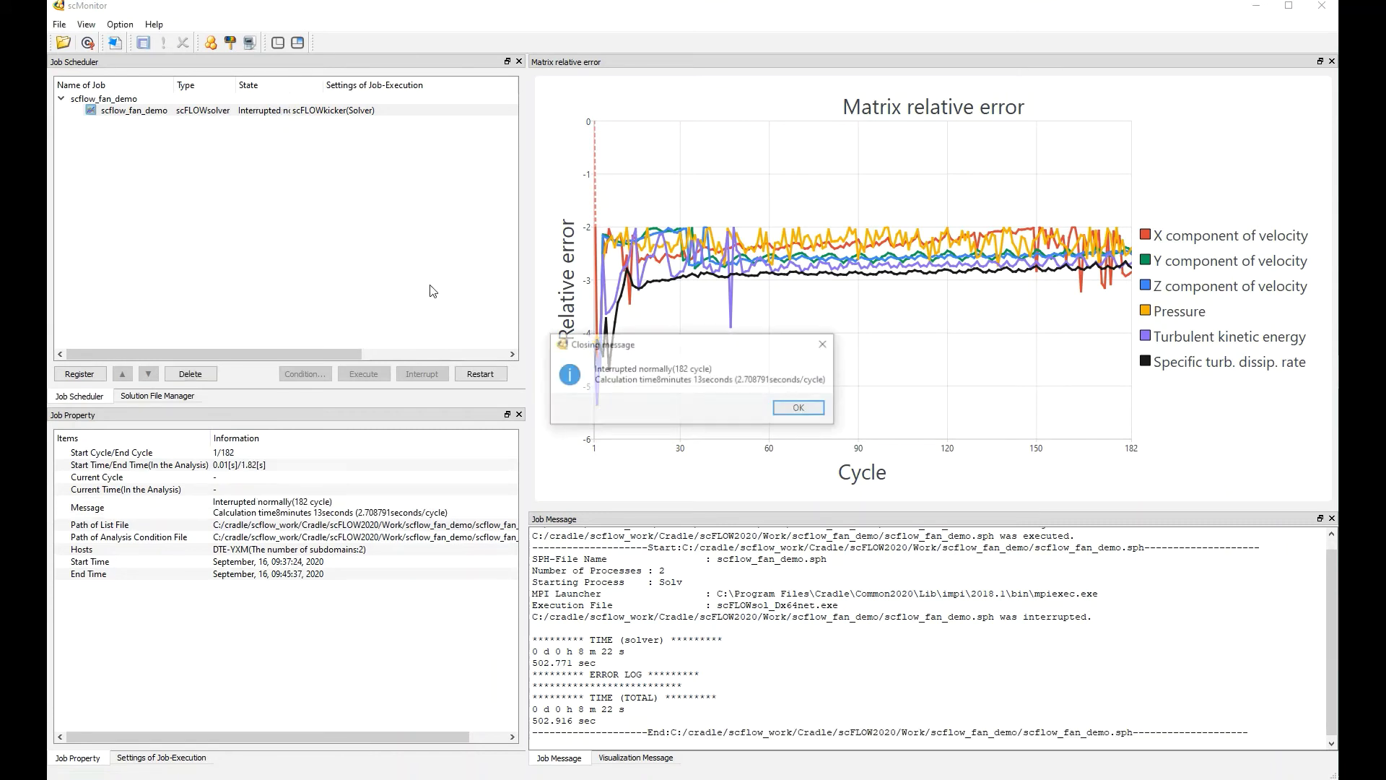
{"action": "left_click", "coordinate": [807, 414]}
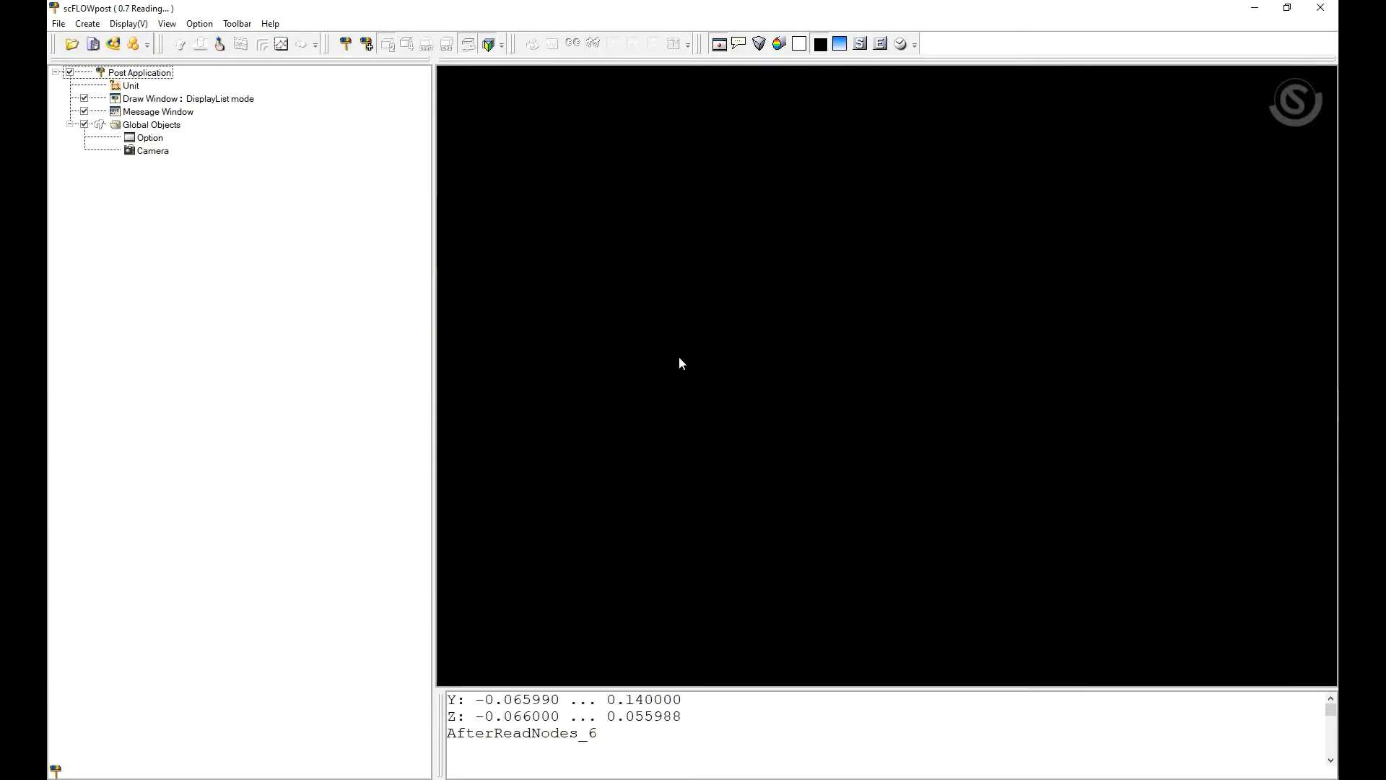
Set Plane (1) perpendicular to the X axis at coordinate 0 m.
{"action": "left_click_drag", "start_coordinate": [894, 449], "coordinate": [910, 434]}
{"action": "mouse_move", "coordinate": [832, 406]}
{"action": "left_mouse_down"}
{"action": "mouse_move", "coordinate": [931, 439]}
{"action": "mouse_move", "coordinate": [908, 369]}
{"action": "left_mouse_up"}
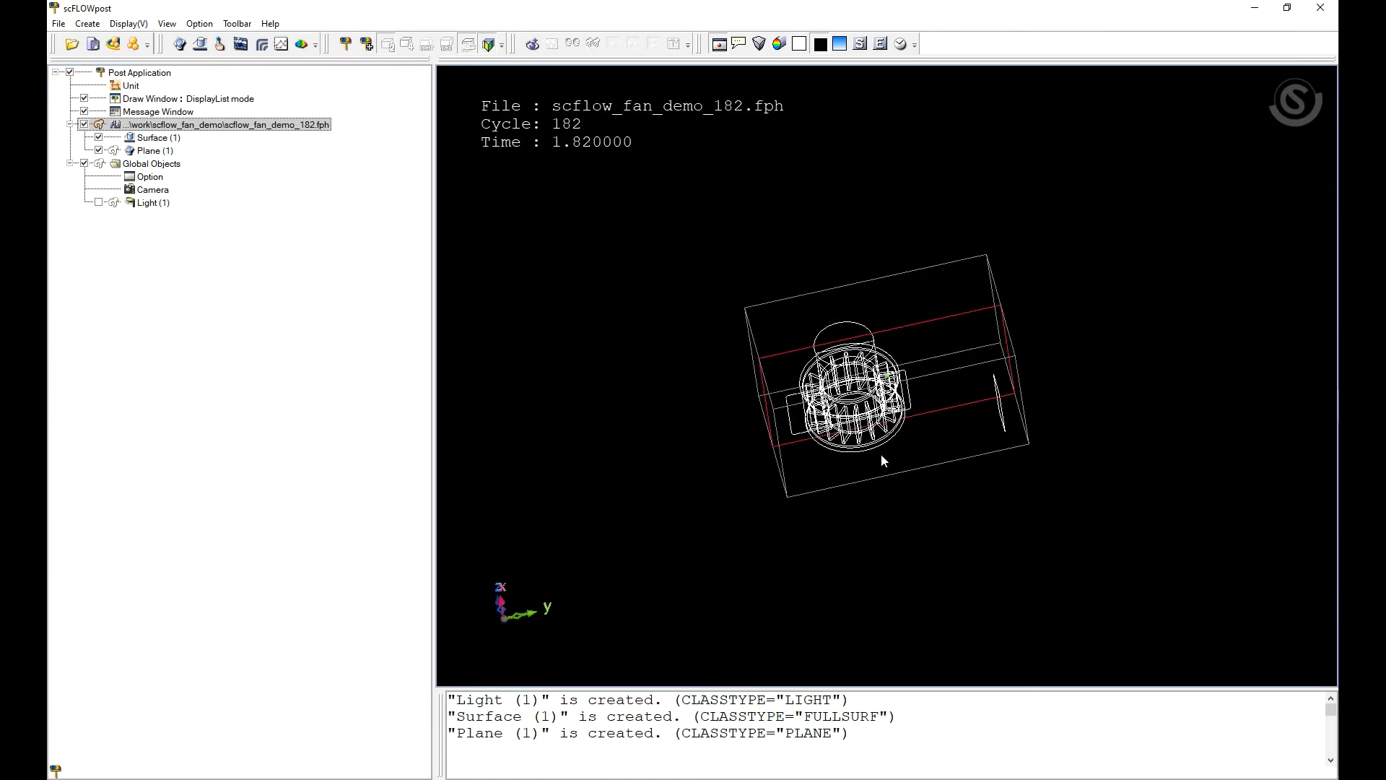
{"action": "left_click_drag", "start_coordinate": [908, 369], "coordinate": [758, 402]}
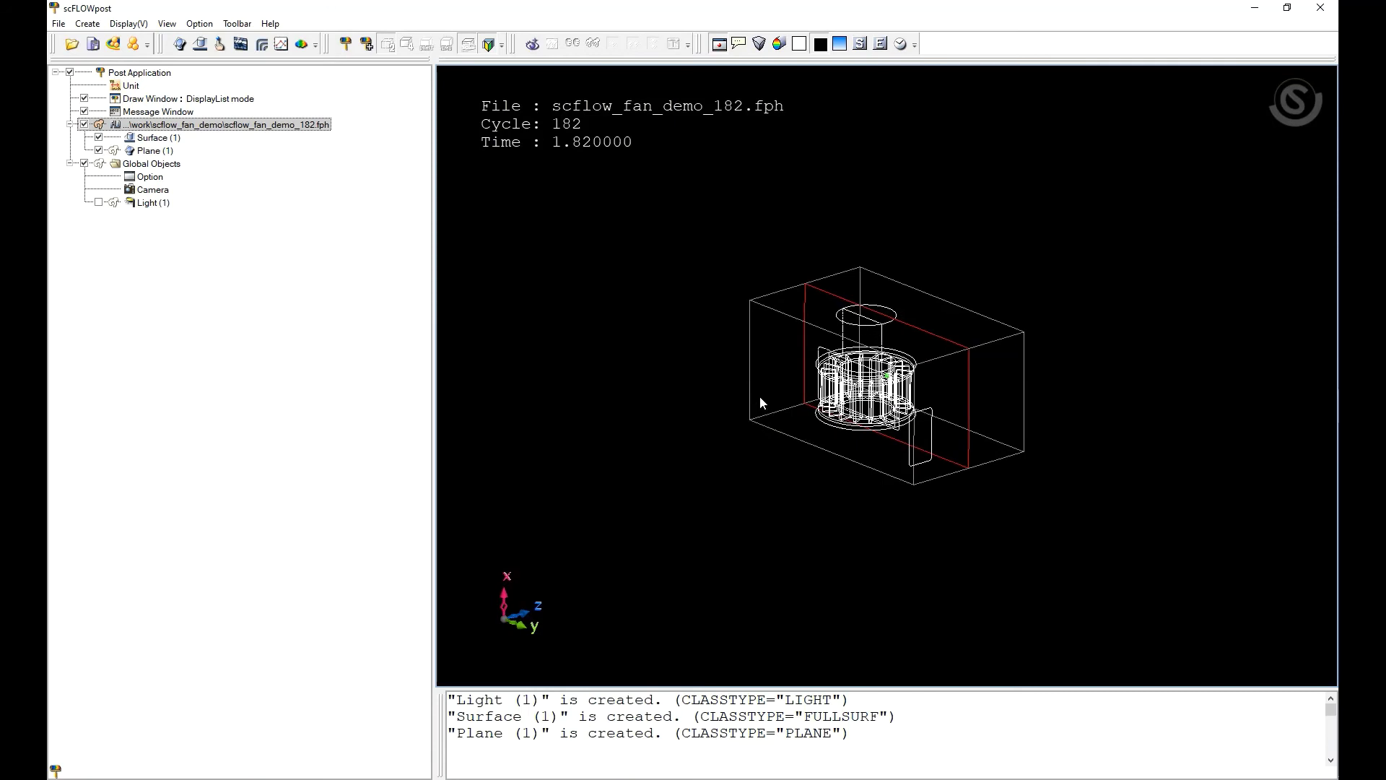
{"action": "left_click", "coordinate": [156, 151]}
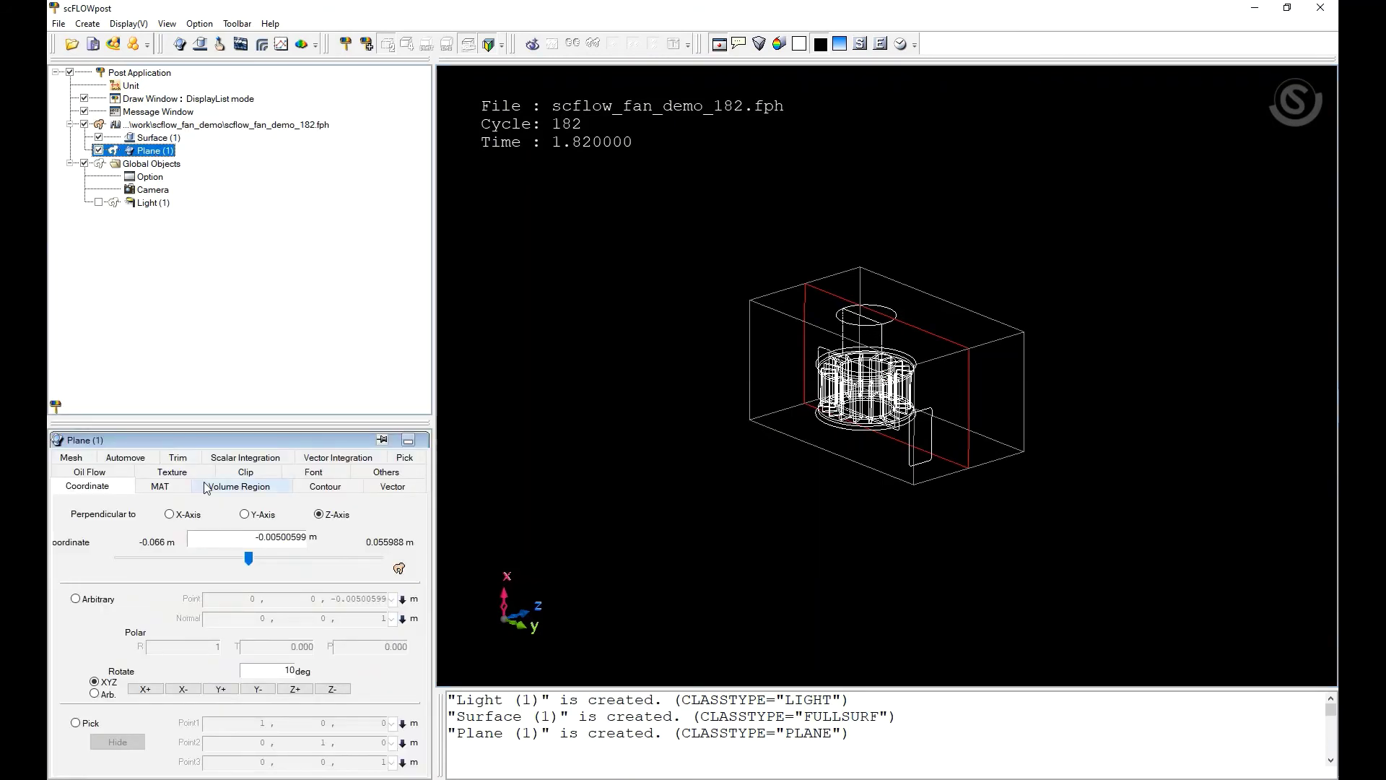
{"action": "left_click", "coordinate": [191, 519]}
{"action": "mouse_move", "coordinate": [747, 455]}
{"action": "left_mouse_down"}
{"action": "mouse_move", "coordinate": [697, 473]}
{"action": "mouse_move", "coordinate": [753, 446]}
{"action": "left_mouse_up"}
{"action": "double_click", "coordinate": [286, 538]}
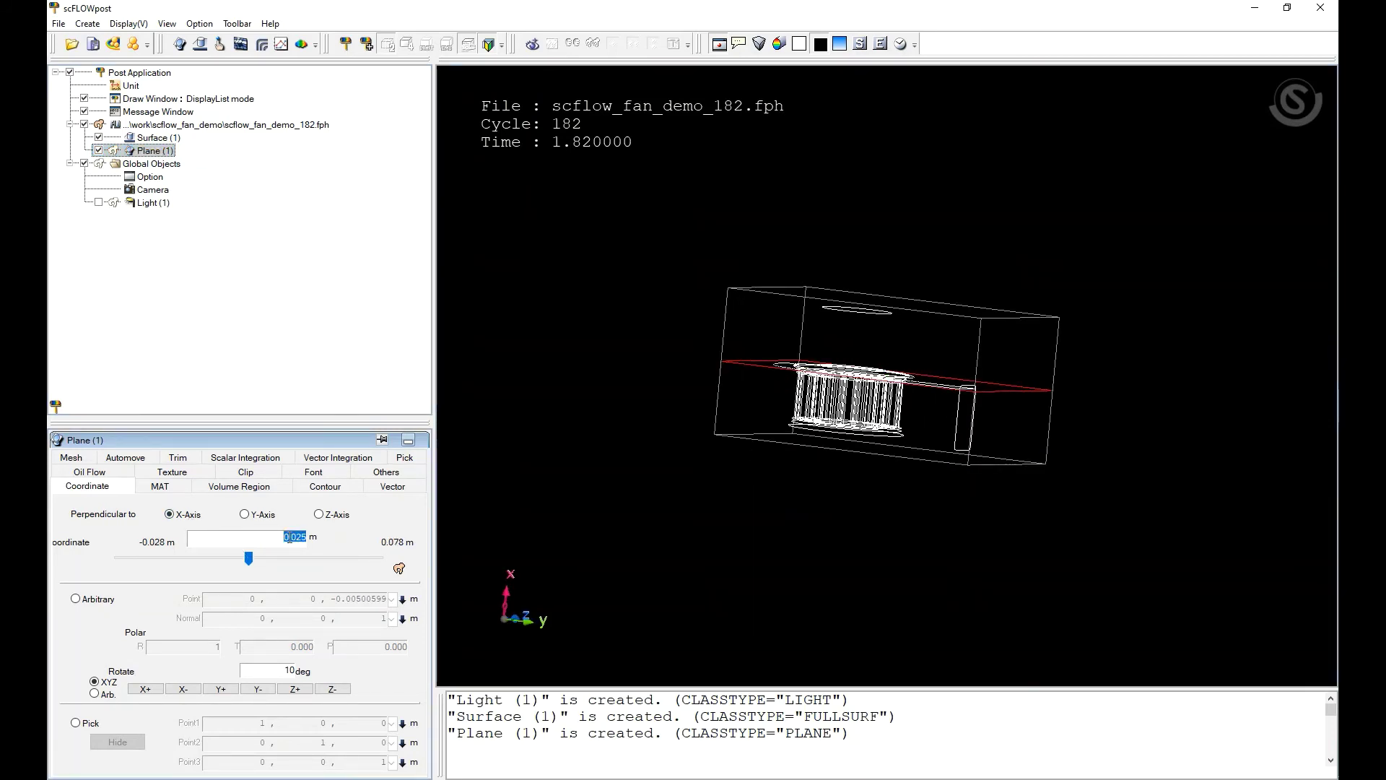
{"action": "type", "text": "0"}
{"action": "key", "text": "Return"}
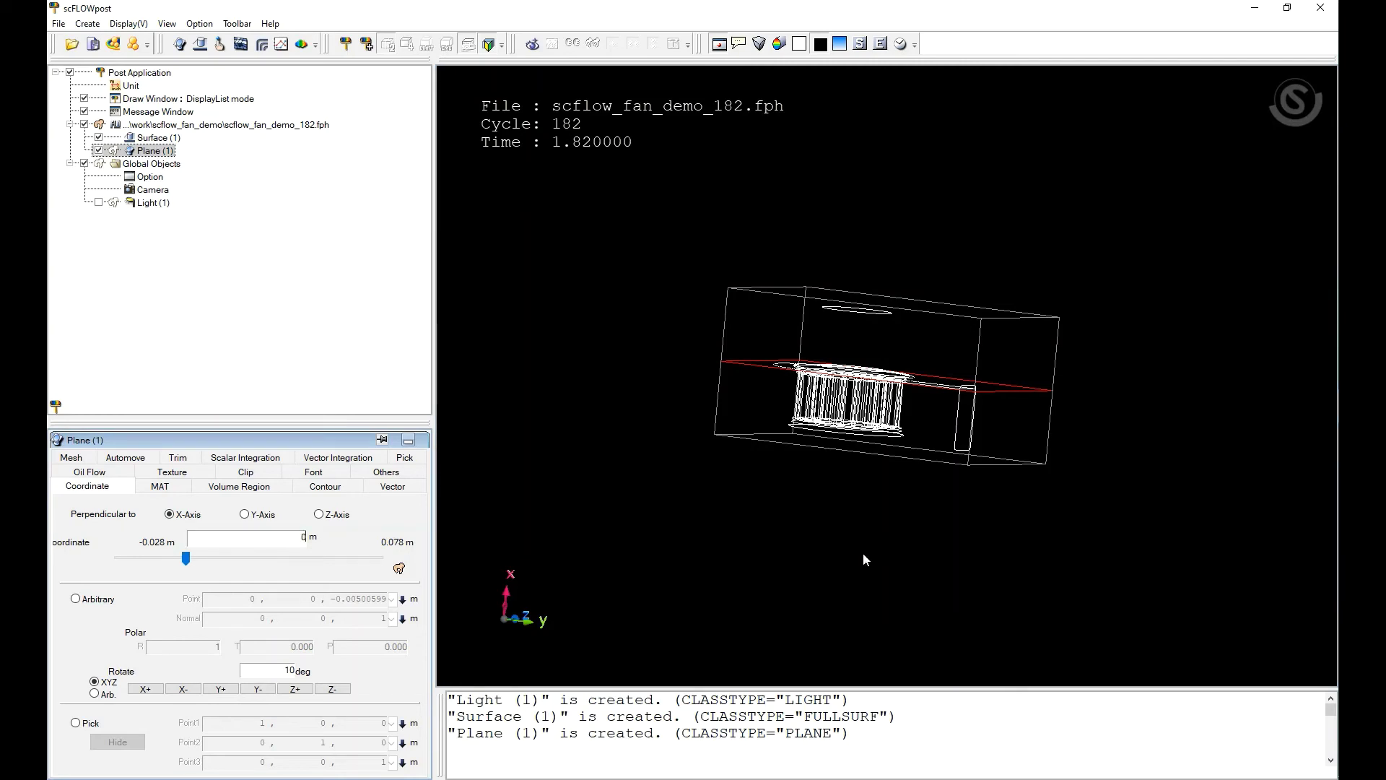
{"action": "left_click_drag", "start_coordinate": [886, 524], "coordinate": [918, 573]}
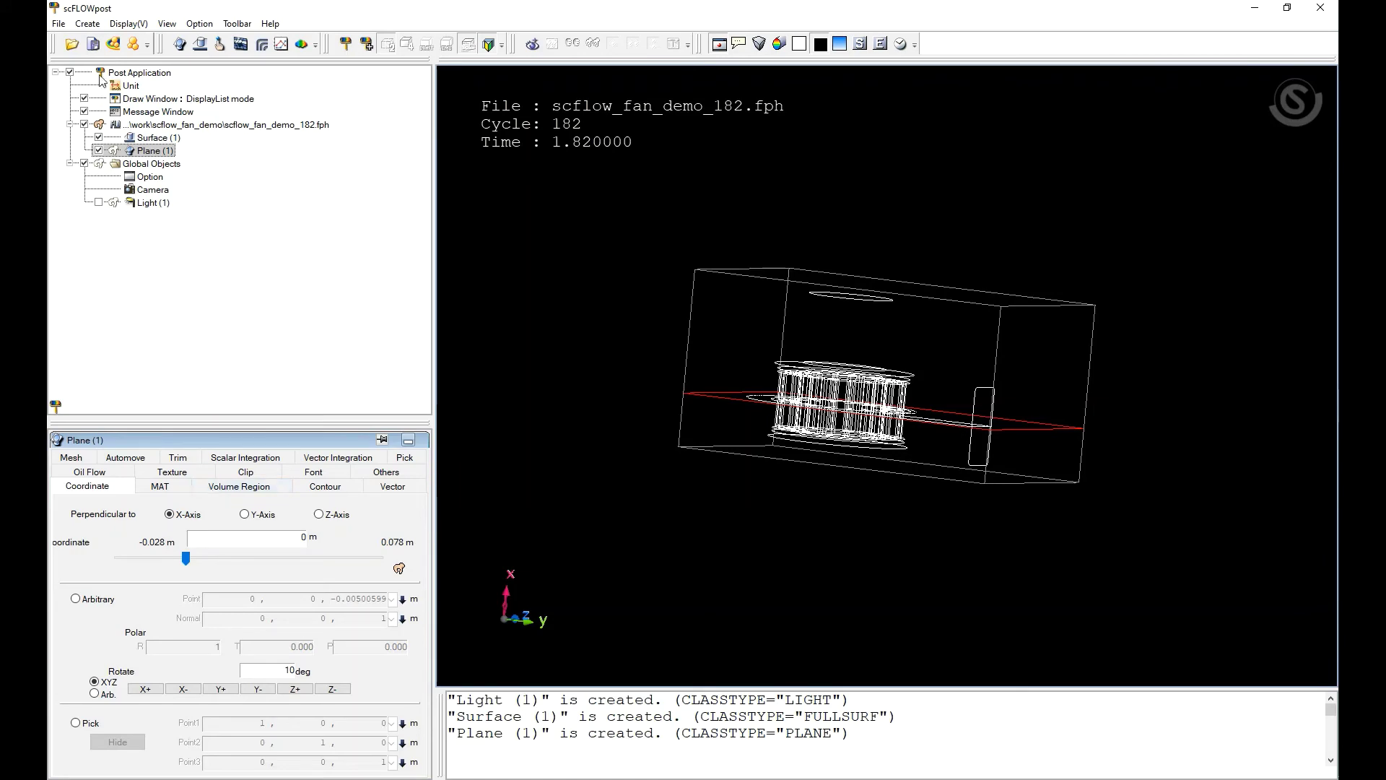
Add Plane (2) perpendicular to the Y axis at coordinate 0 m.
{"action": "left_click", "coordinate": [200, 43]}
{"action": "mouse_move", "coordinate": [1001, 365]}
{"action": "left_mouse_down"}
{"action": "mouse_move", "coordinate": [915, 546]}
{"action": "mouse_move", "coordinate": [447, 544]}
{"action": "left_mouse_up"}
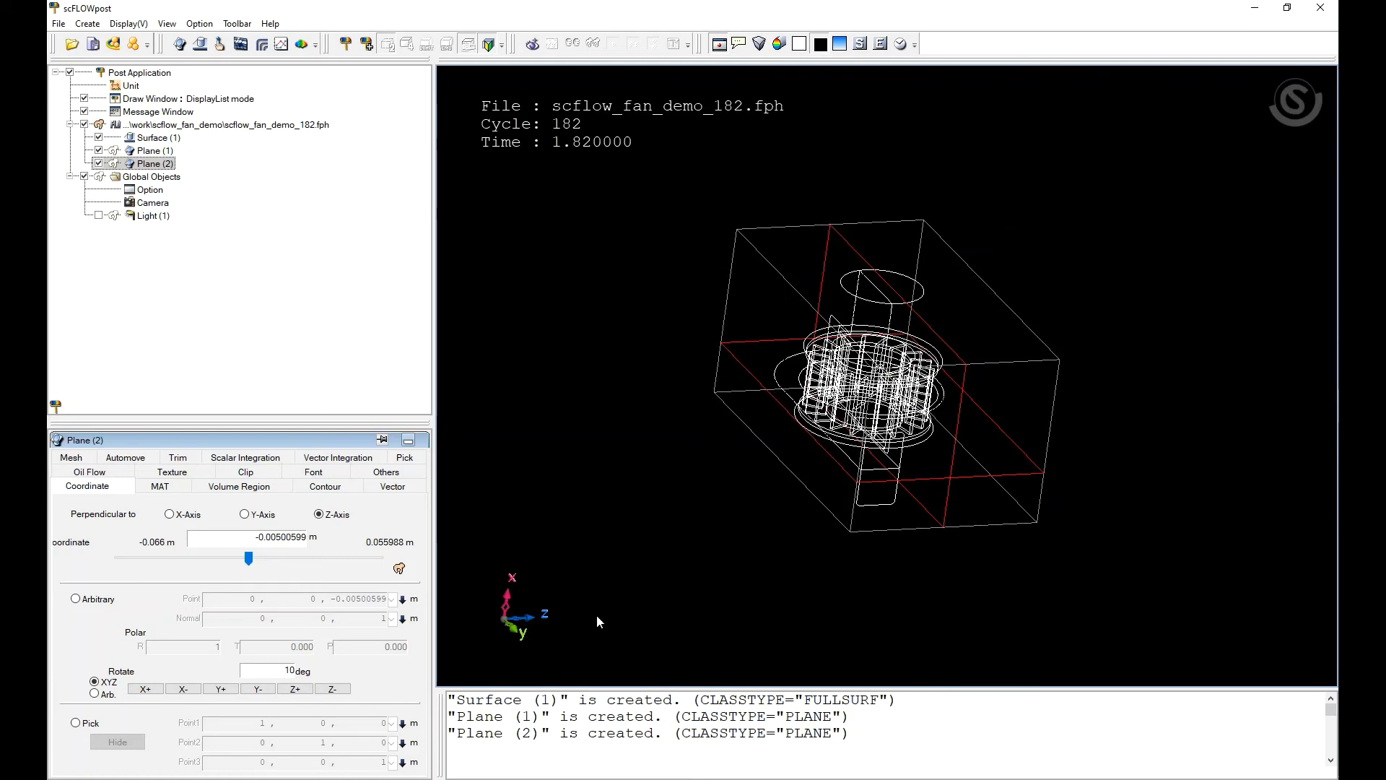
{"action": "left_click", "coordinate": [246, 515]}
{"action": "left_click_drag", "start_coordinate": [603, 464], "coordinate": [648, 500]}
{"action": "double_click", "coordinate": [283, 538]}
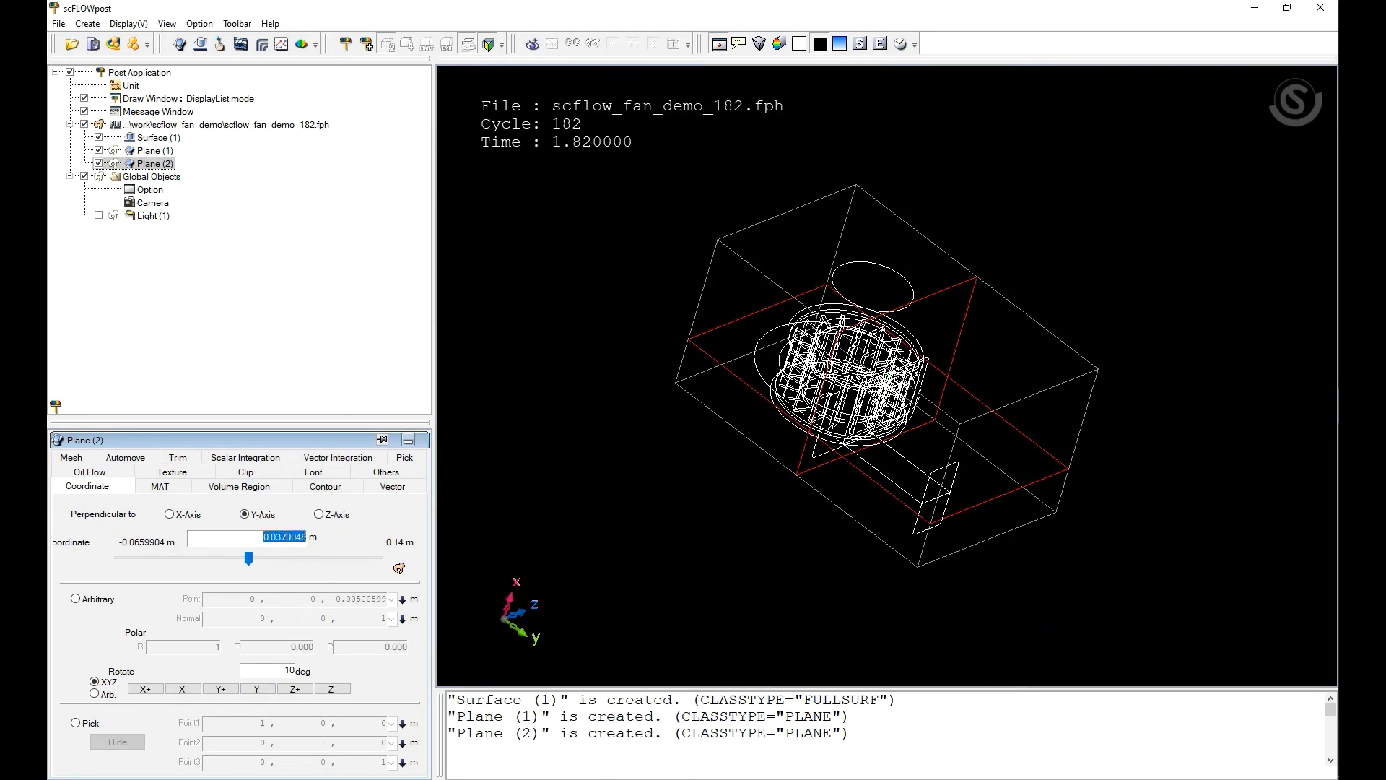
{"action": "type", "text": "0"}
{"action": "key", "text": "Return"}
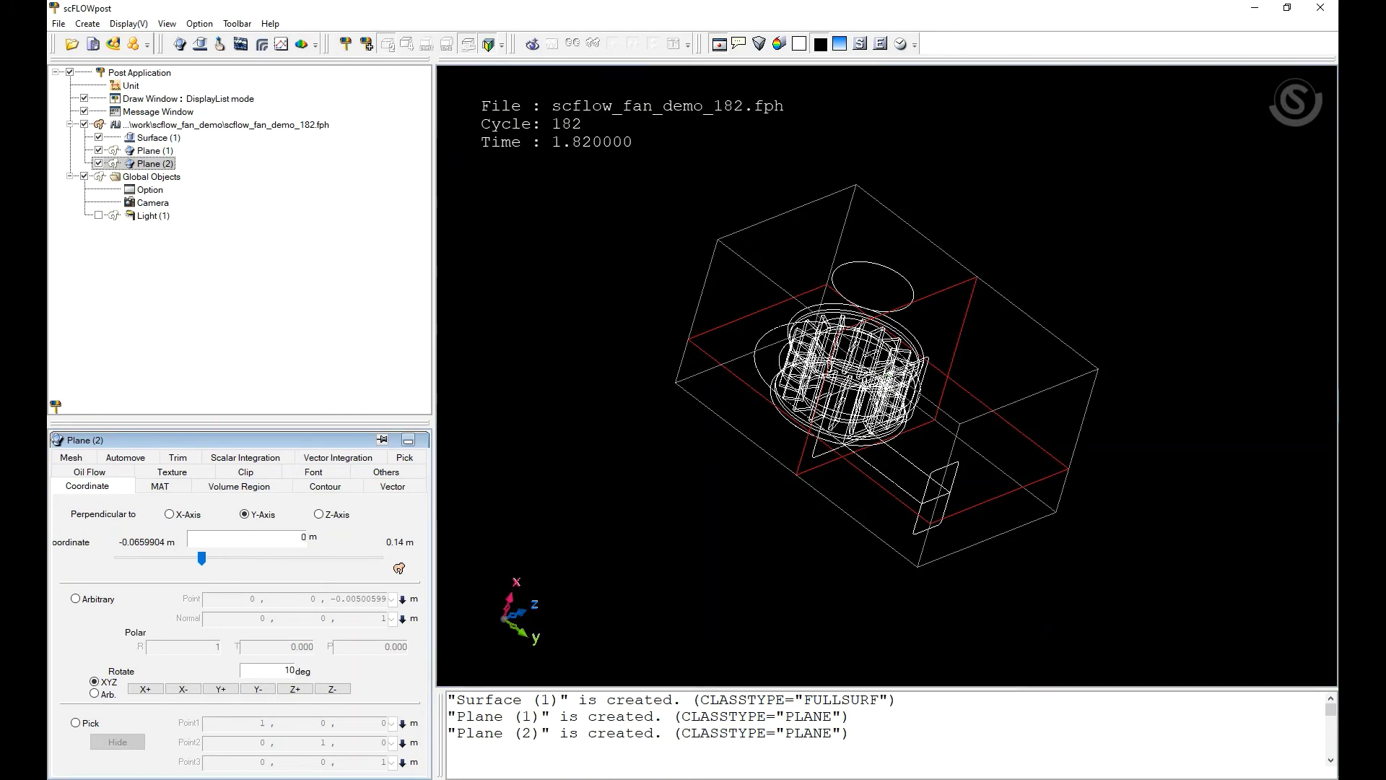
{"action": "left_click_drag", "start_coordinate": [679, 491], "coordinate": [852, 389]}
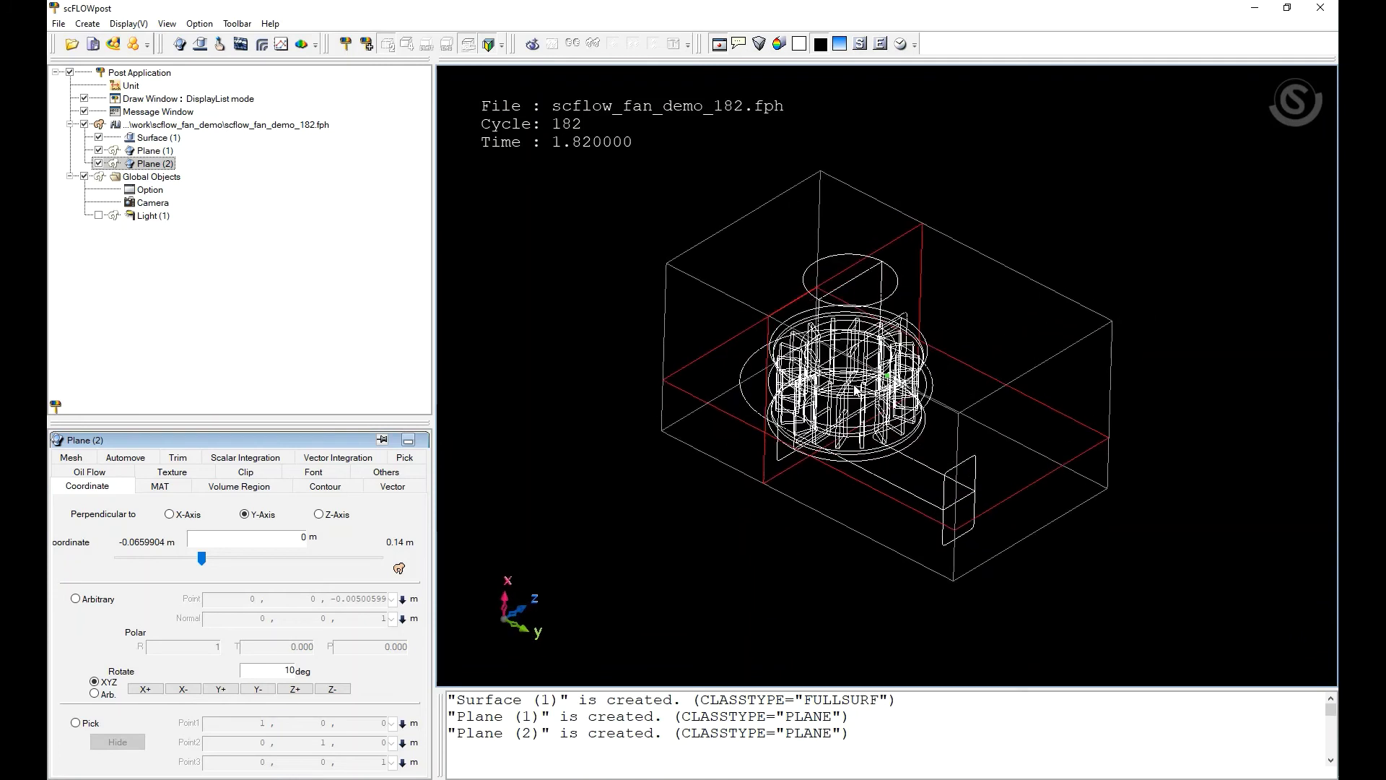
Turn on the velocity vector display for Plane (1).
{"action": "left_click", "coordinate": [151, 151]}
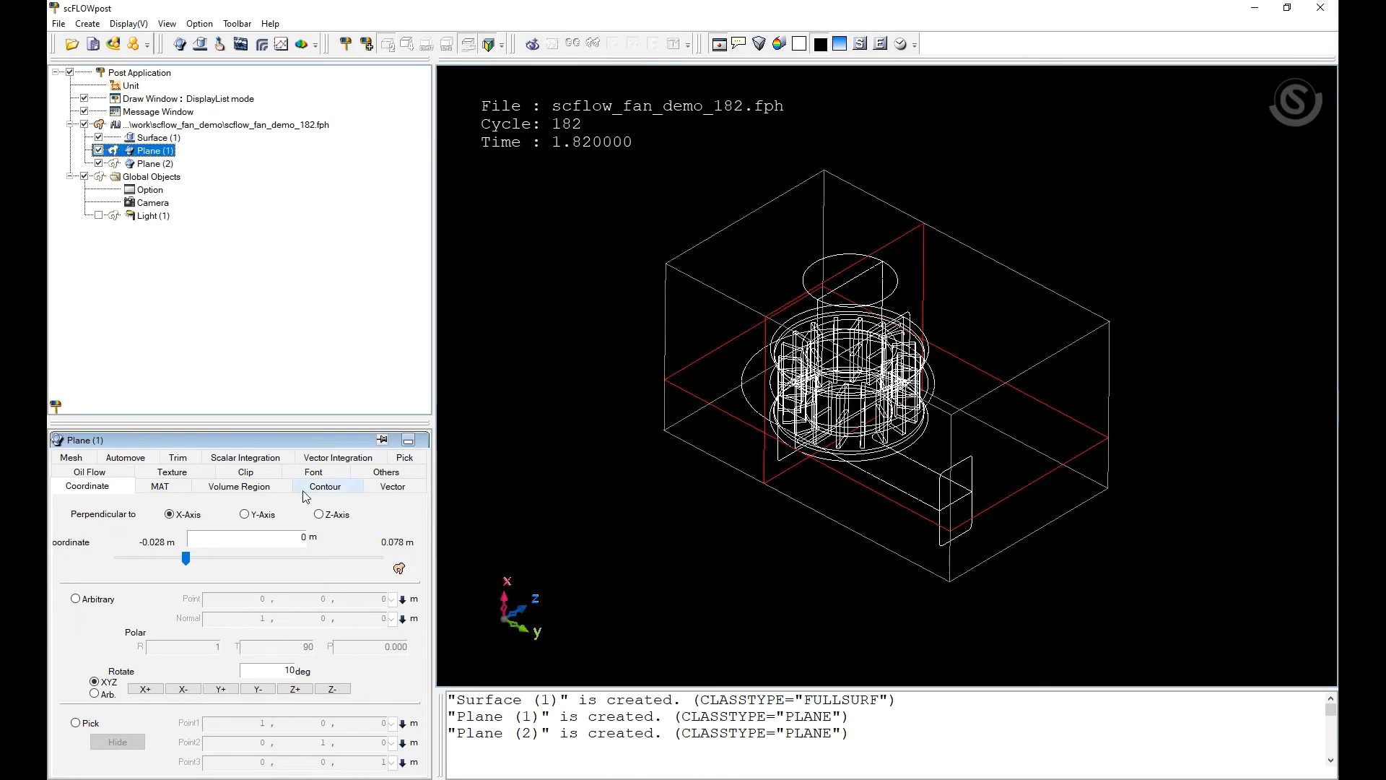
{"action": "left_click", "coordinate": [371, 486]}
{"action": "left_click", "coordinate": [75, 503]}
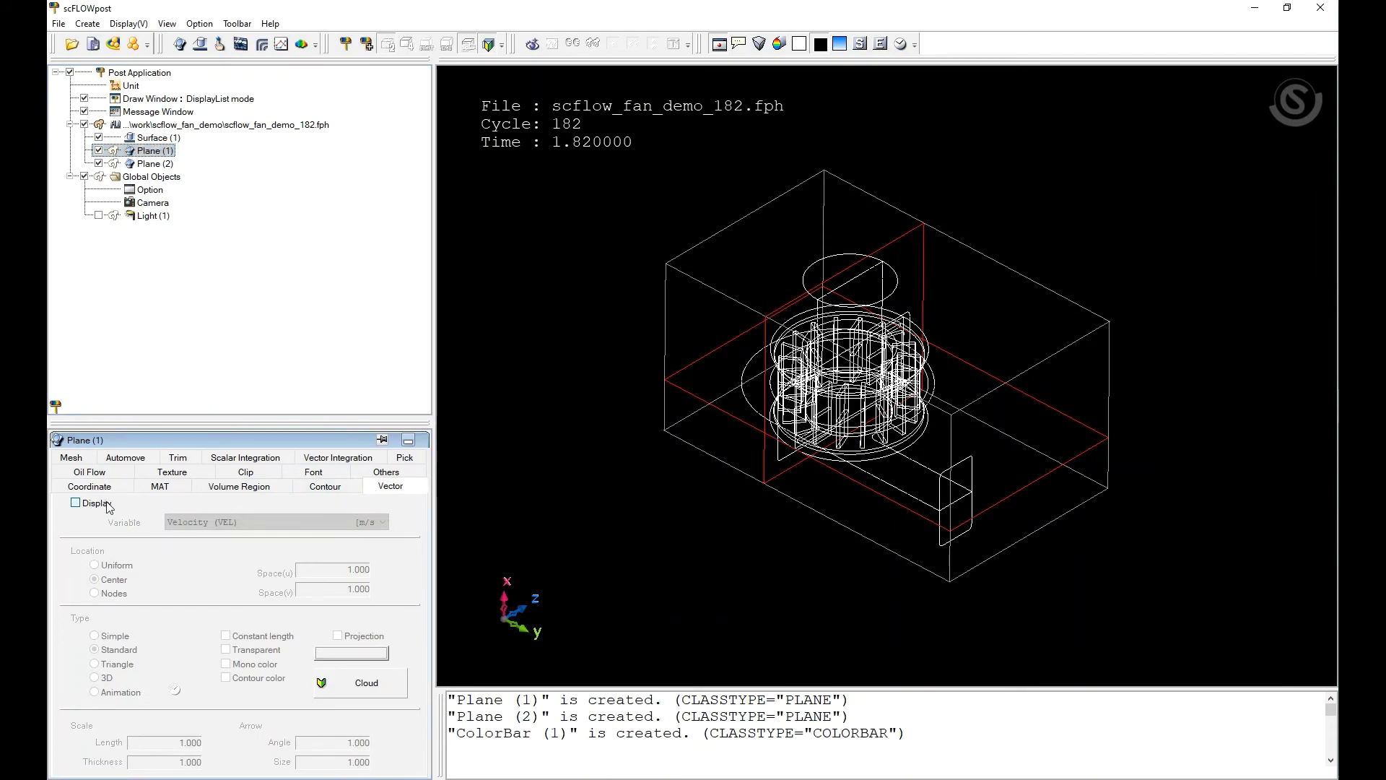
{"action": "left_click_drag", "start_coordinate": [711, 466], "coordinate": [717, 513]}
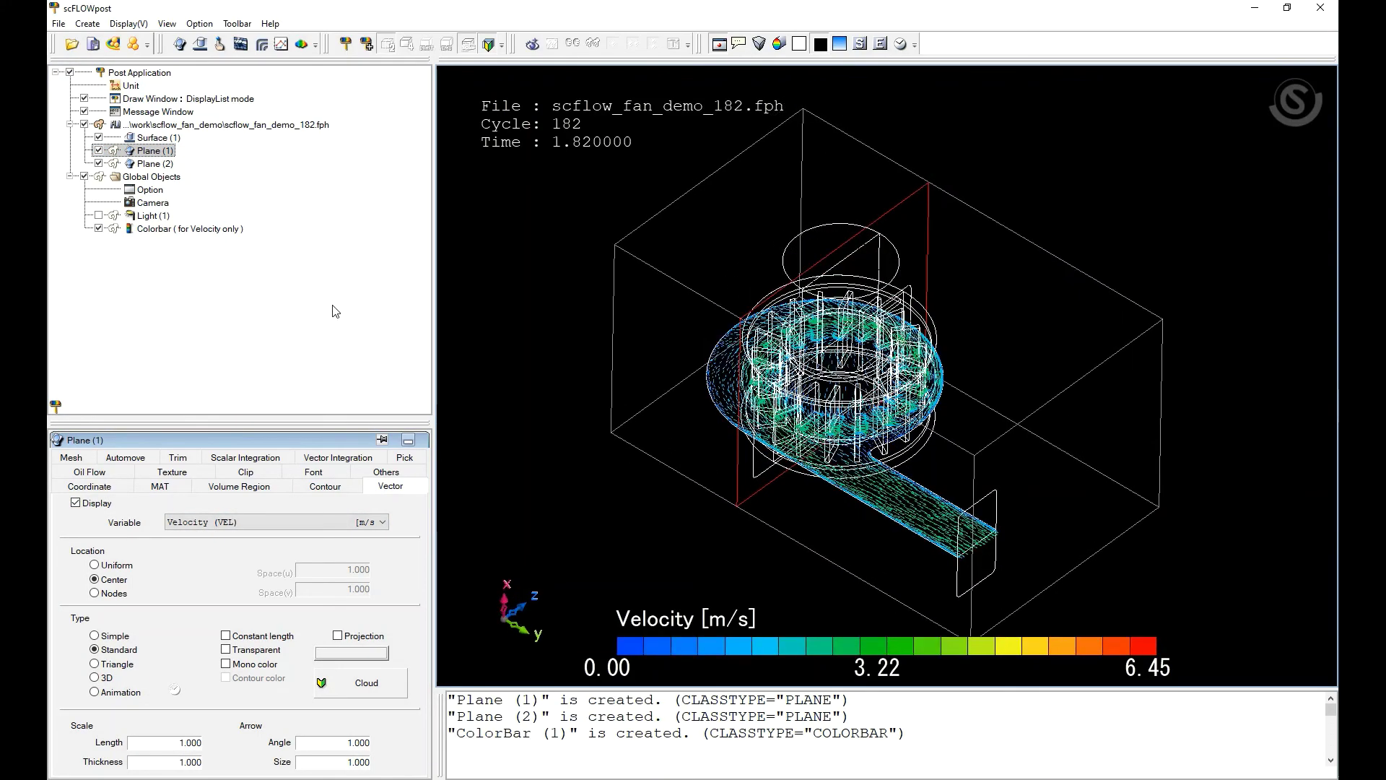
Turn on the velocity vector display for Plane (2) and inspect the flow.
{"action": "left_click", "coordinate": [153, 164]}
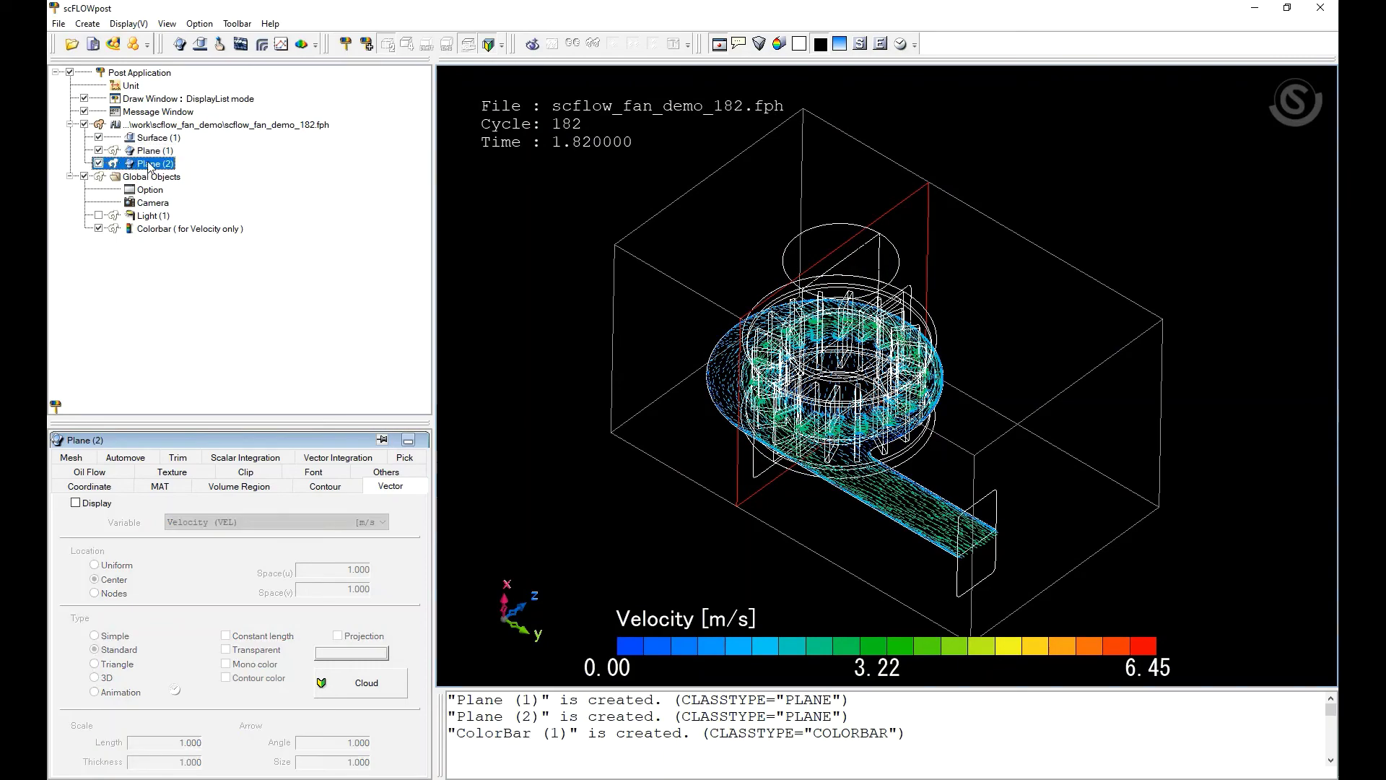
{"action": "left_click", "coordinate": [75, 503]}
{"action": "left_click_drag", "start_coordinate": [832, 498], "coordinate": [877, 325]}
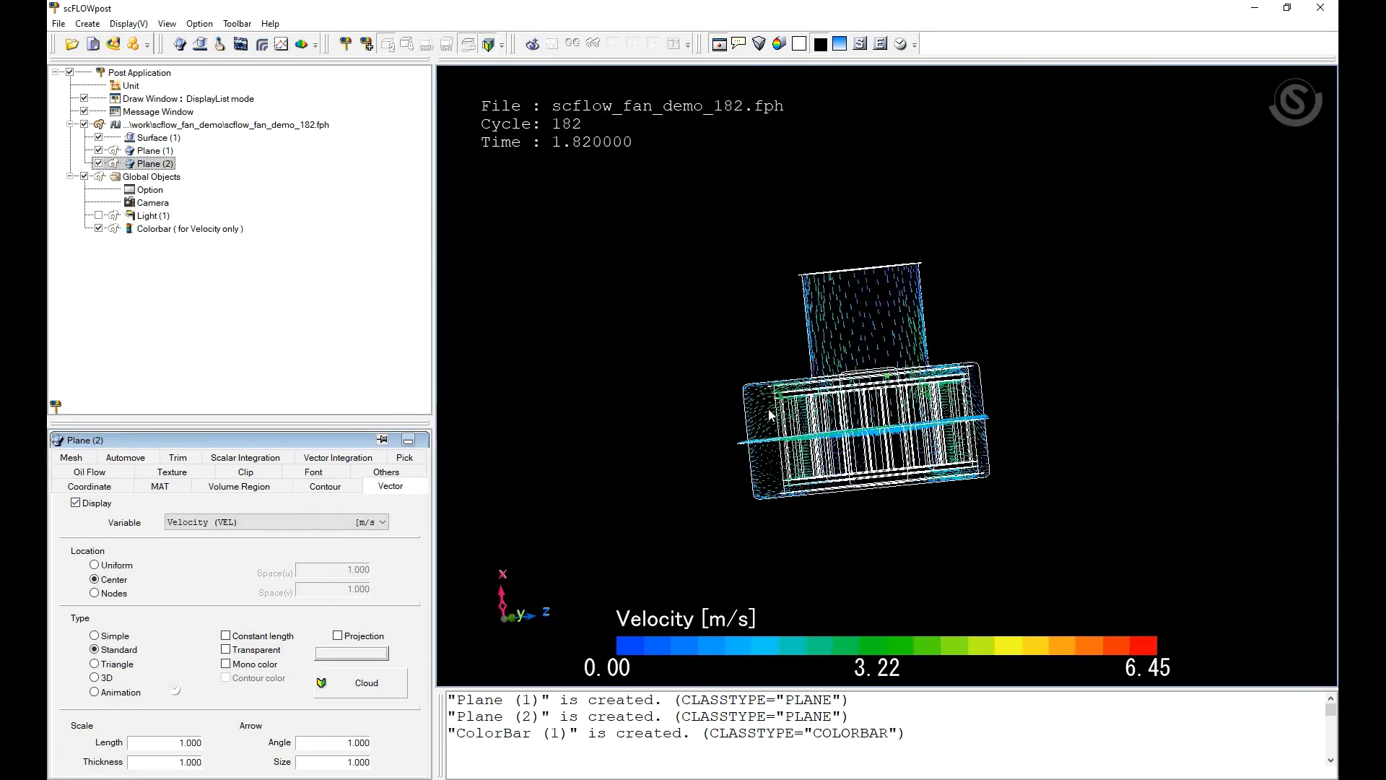
{"action": "scroll", "coordinate": [899, 303], "scroll_direction": "up", "scroll_amount": 3}
{"action": "scroll", "coordinate": [916, 282], "scroll_direction": "up", "scroll_amount": 3}
{"action": "left_click_drag", "start_coordinate": [917, 283], "coordinate": [883, 192]}
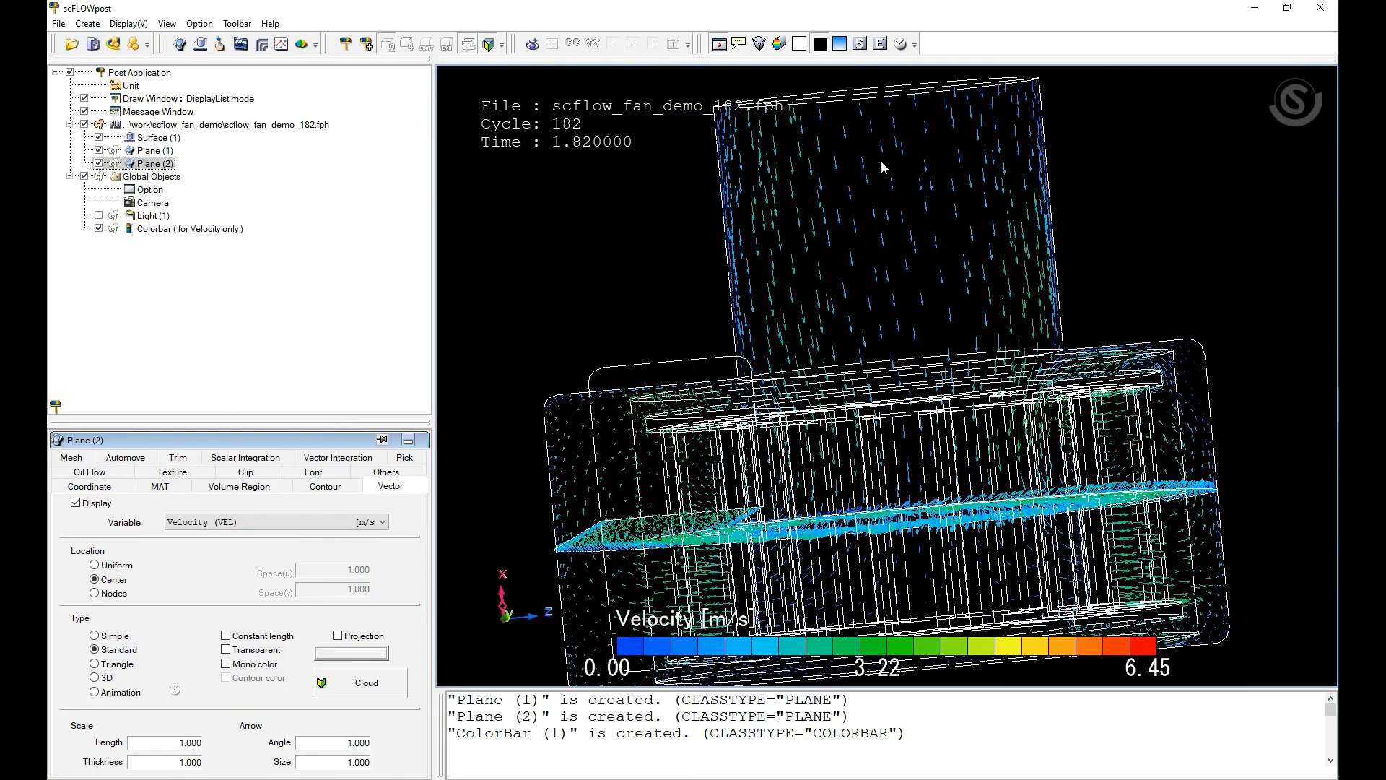
{"action": "mouse_move", "coordinate": [835, 231]}
{"action": "left_mouse_down"}
{"action": "mouse_move", "coordinate": [1028, 356]}
{"action": "mouse_move", "coordinate": [899, 434]}
{"action": "left_mouse_up"}
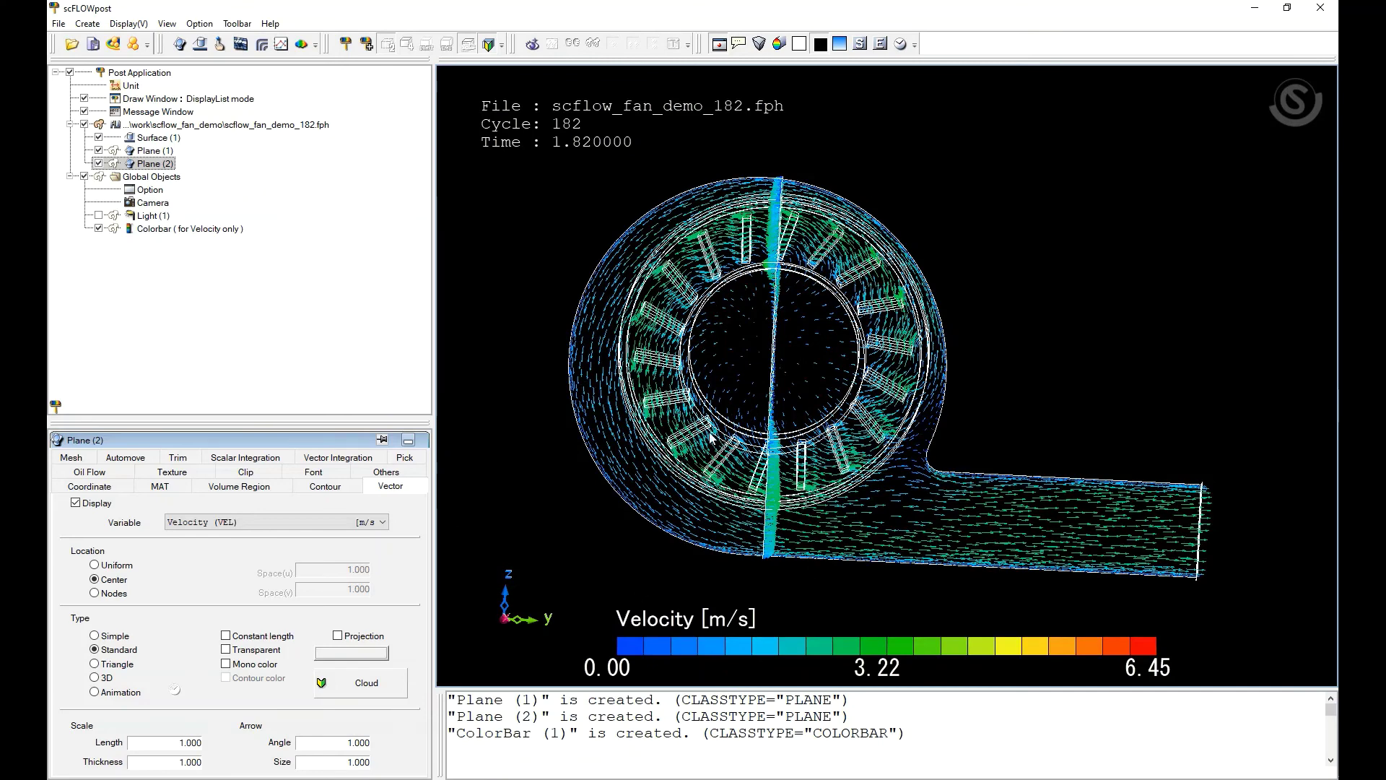
Animate the velocity vectors from cycle 0 to cycle 182 with automatic cycle selection.
{"action": "left_click", "coordinate": [165, 126]}
{"action": "scroll", "coordinate": [195, 538], "scroll_direction": "up", "scroll_amount": 3}
{"action": "left_click", "coordinate": [200, 536]}
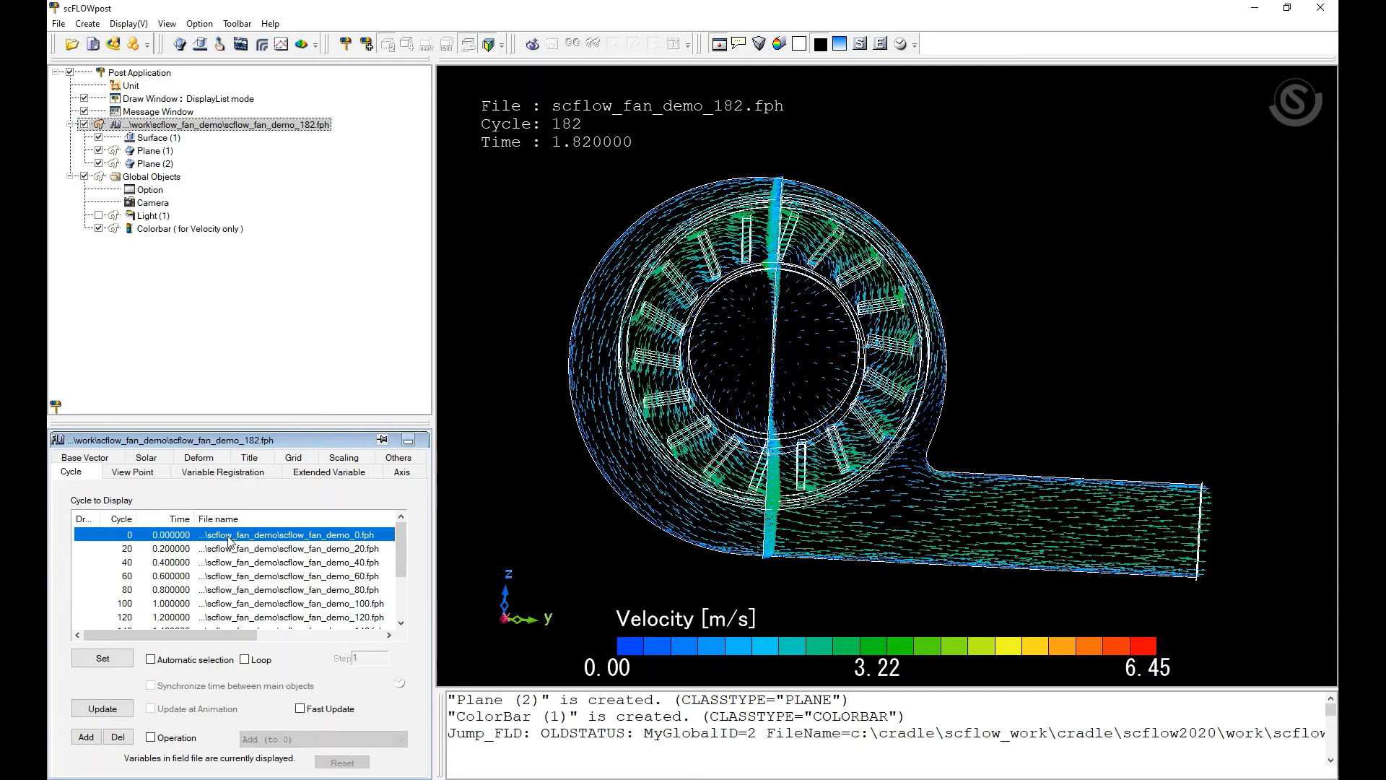
{"action": "key", "text": "shift+End"}
{"action": "left_click", "coordinate": [204, 660]}
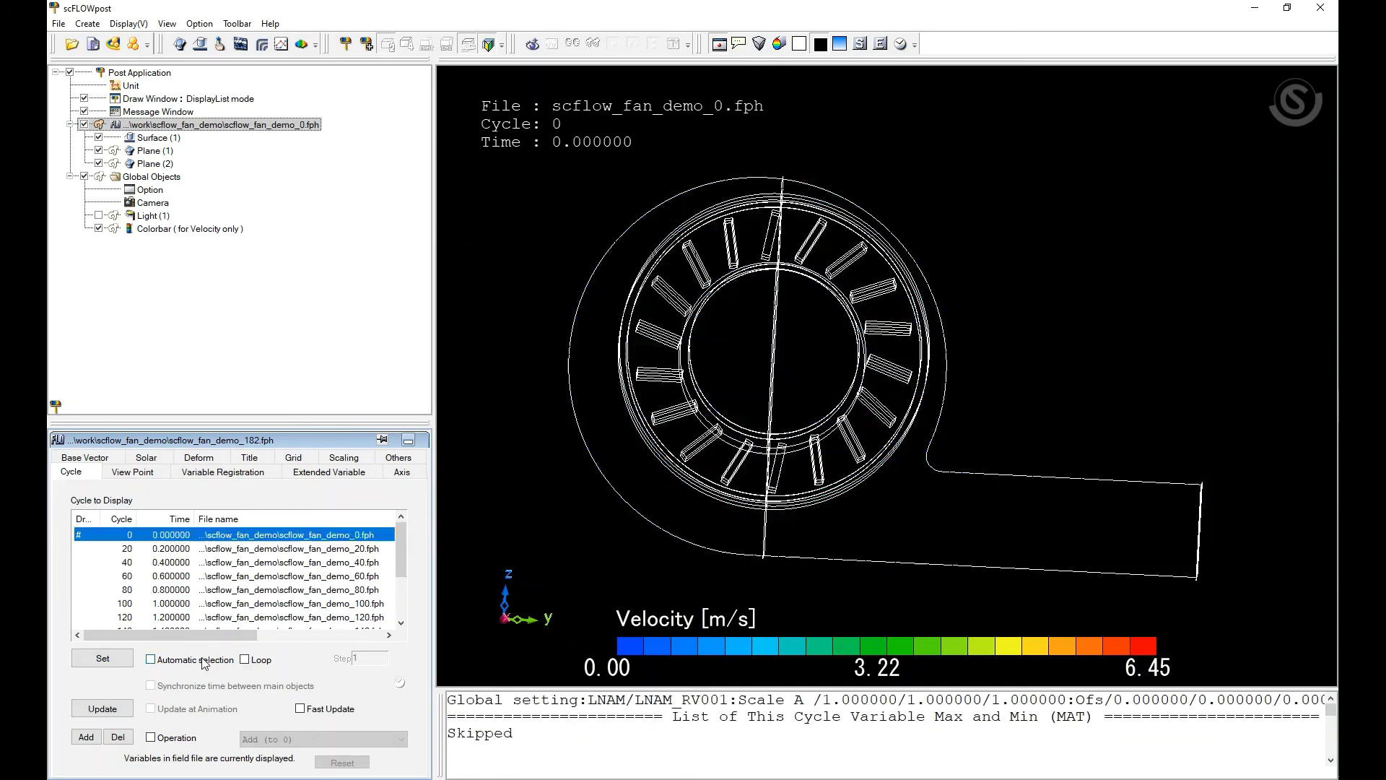
{"action": "left_click", "coordinate": [400, 684]}
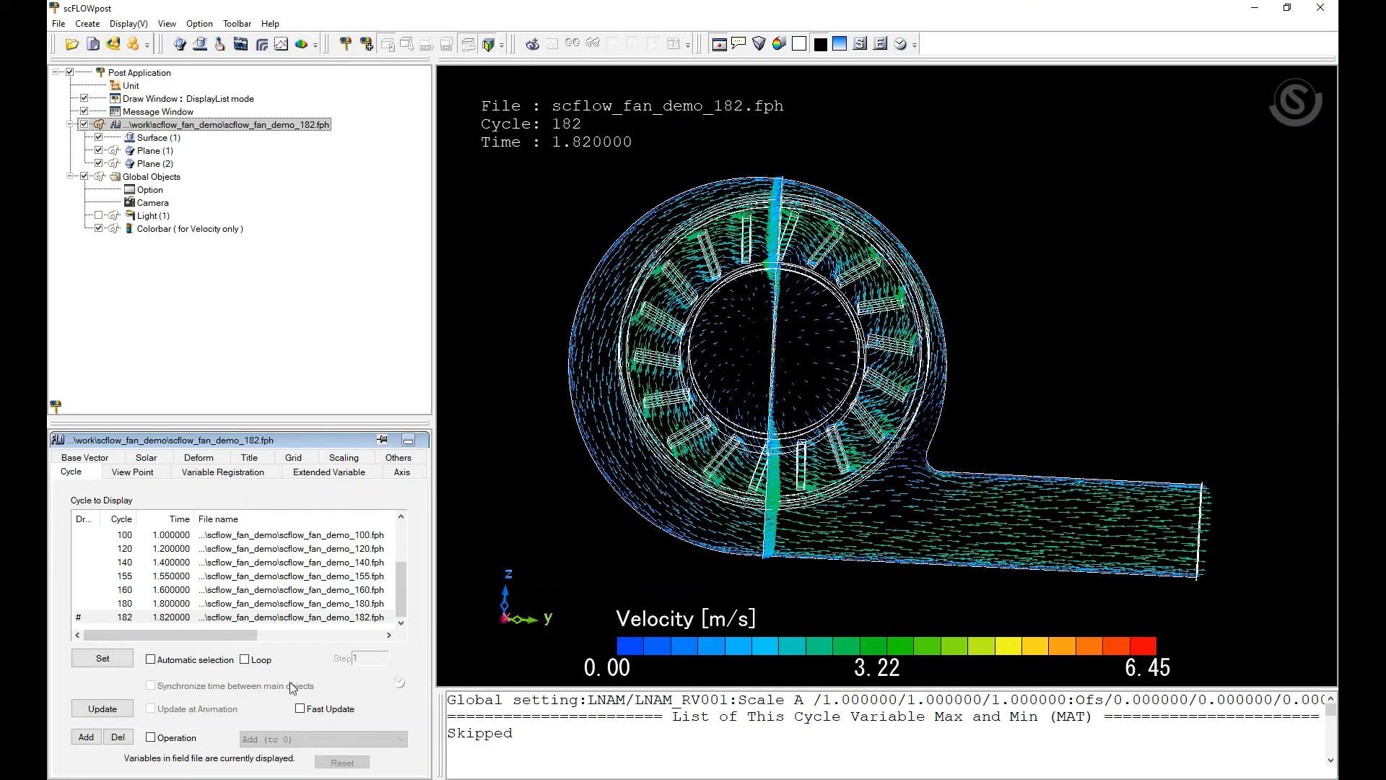
{"action": "left_click_drag", "start_coordinate": [820, 422], "coordinate": [784, 291]}
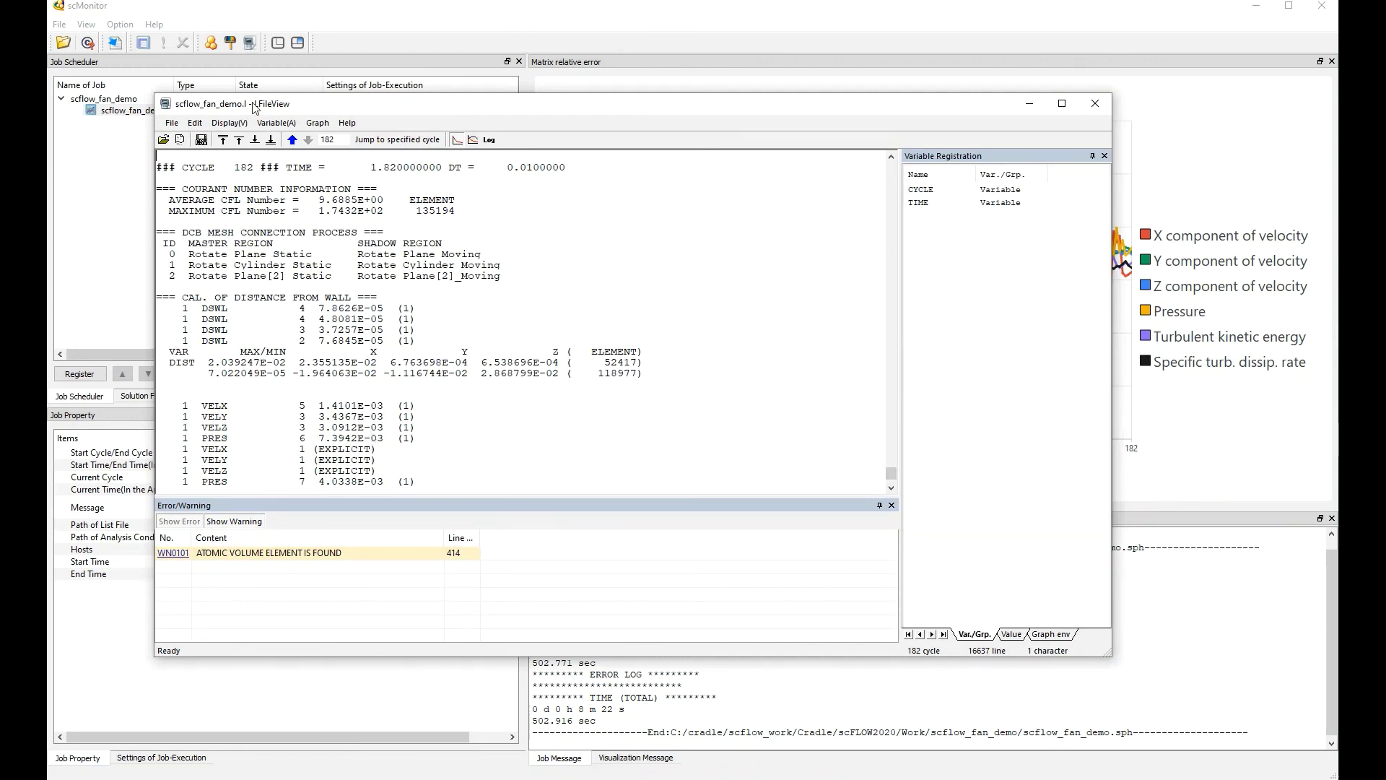
Search the log upward for the previous 'ZZ' entry.
{"action": "left_click", "coordinate": [197, 127]}
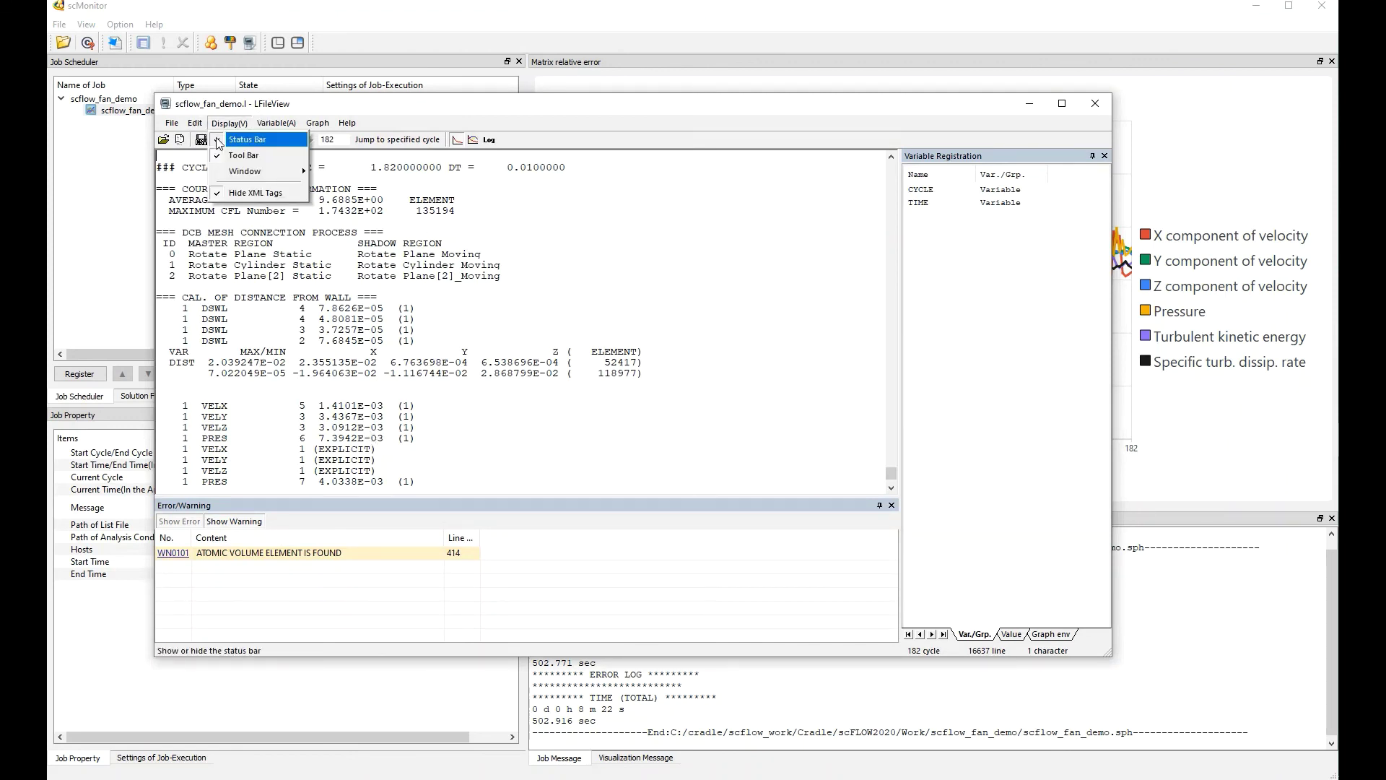
{"action": "left_click", "coordinate": [206, 158]}
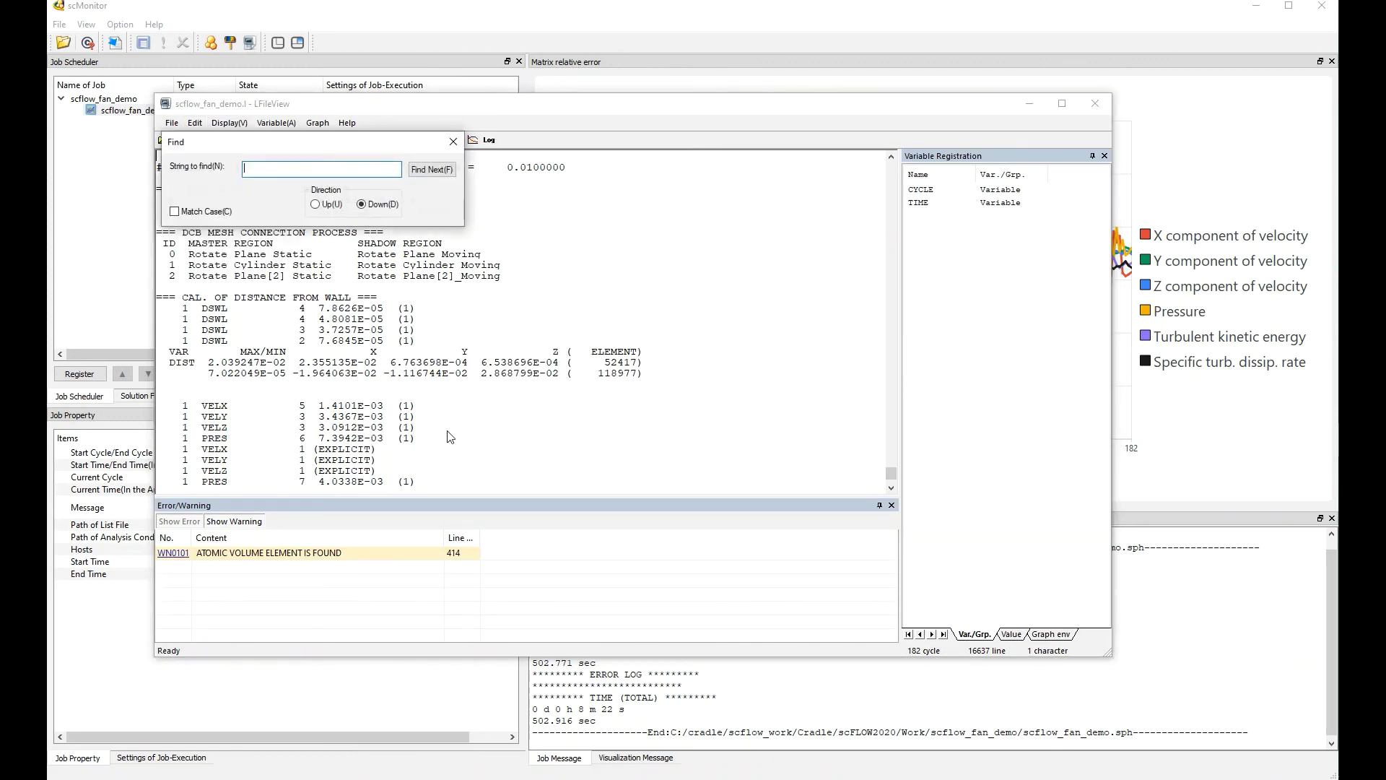
{"action": "left_click", "coordinate": [316, 203]}
{"action": "left_click", "coordinate": [316, 167]}
{"action": "type", "text": "ZZ"}
{"action": "left_click", "coordinate": [432, 169]}
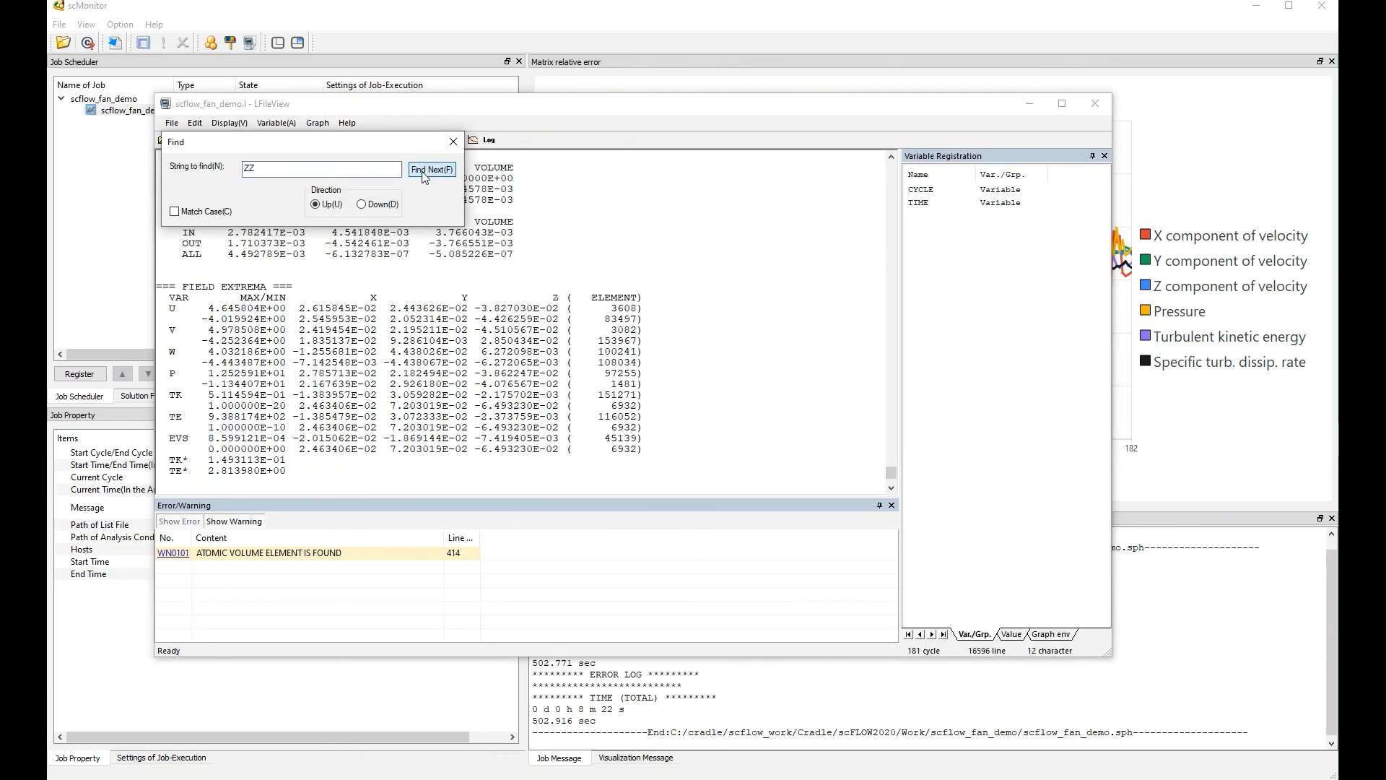
{"action": "left_click_drag", "start_coordinate": [338, 146], "coordinate": [349, 299]}
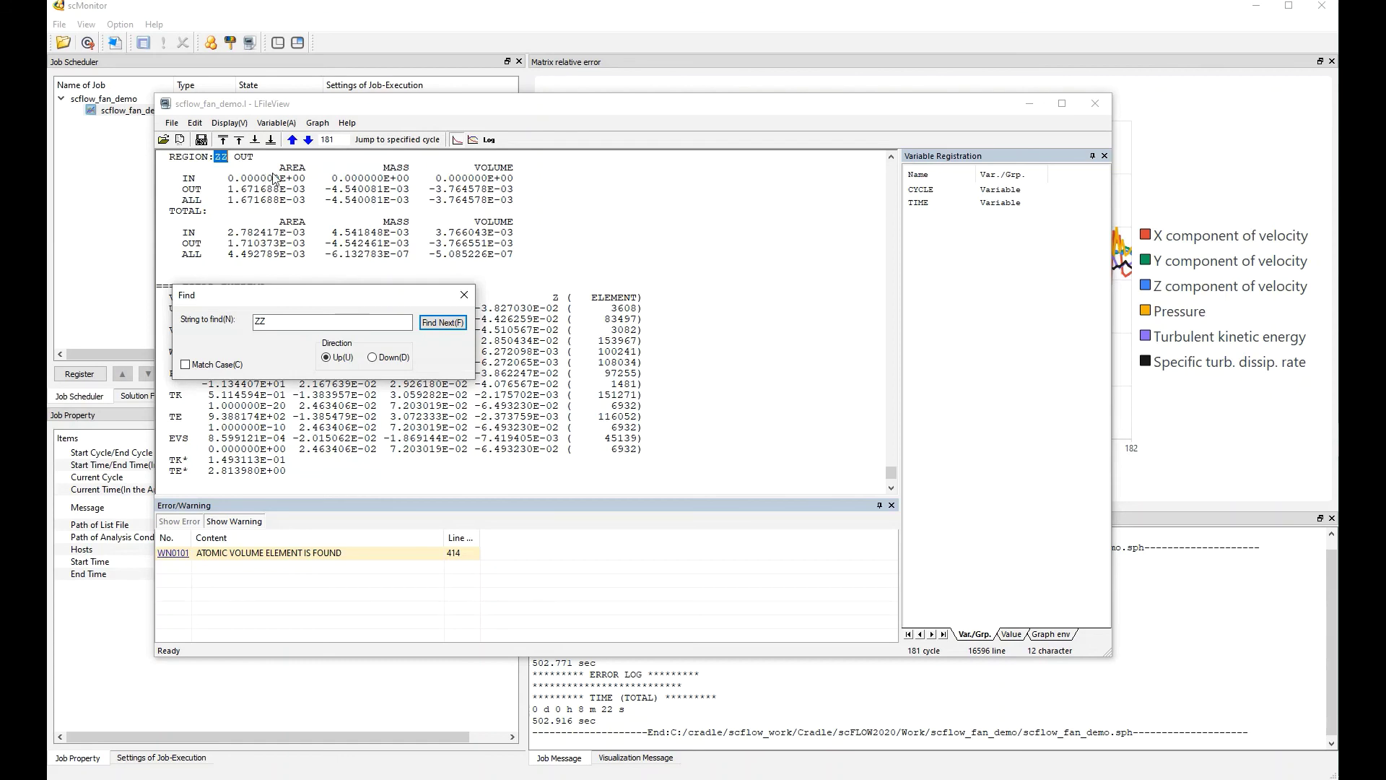
Graph the ZZ_OUT ALL VOLUME flow, which averages -0.00352.
{"action": "double_click", "coordinate": [472, 201]}
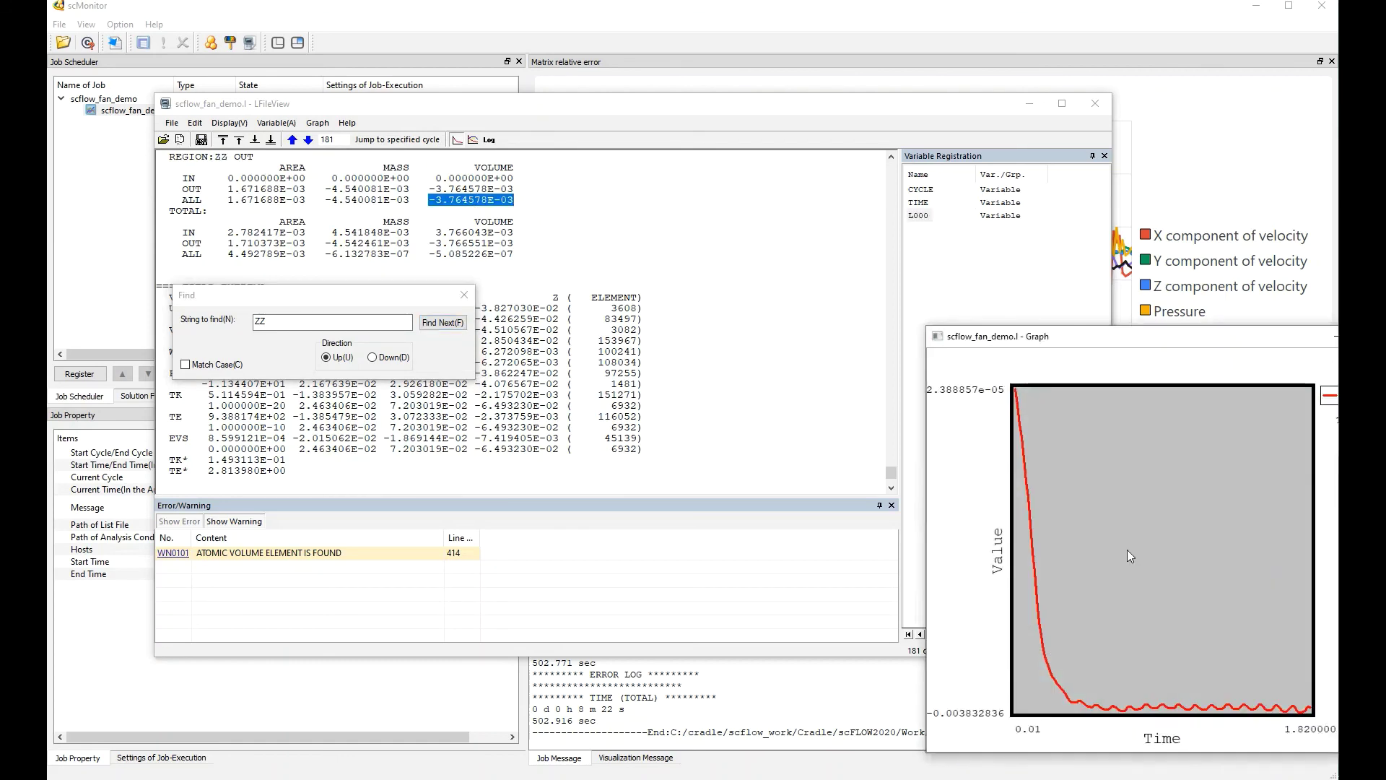
{"action": "left_click_drag", "start_coordinate": [1143, 342], "coordinate": [799, 173]}
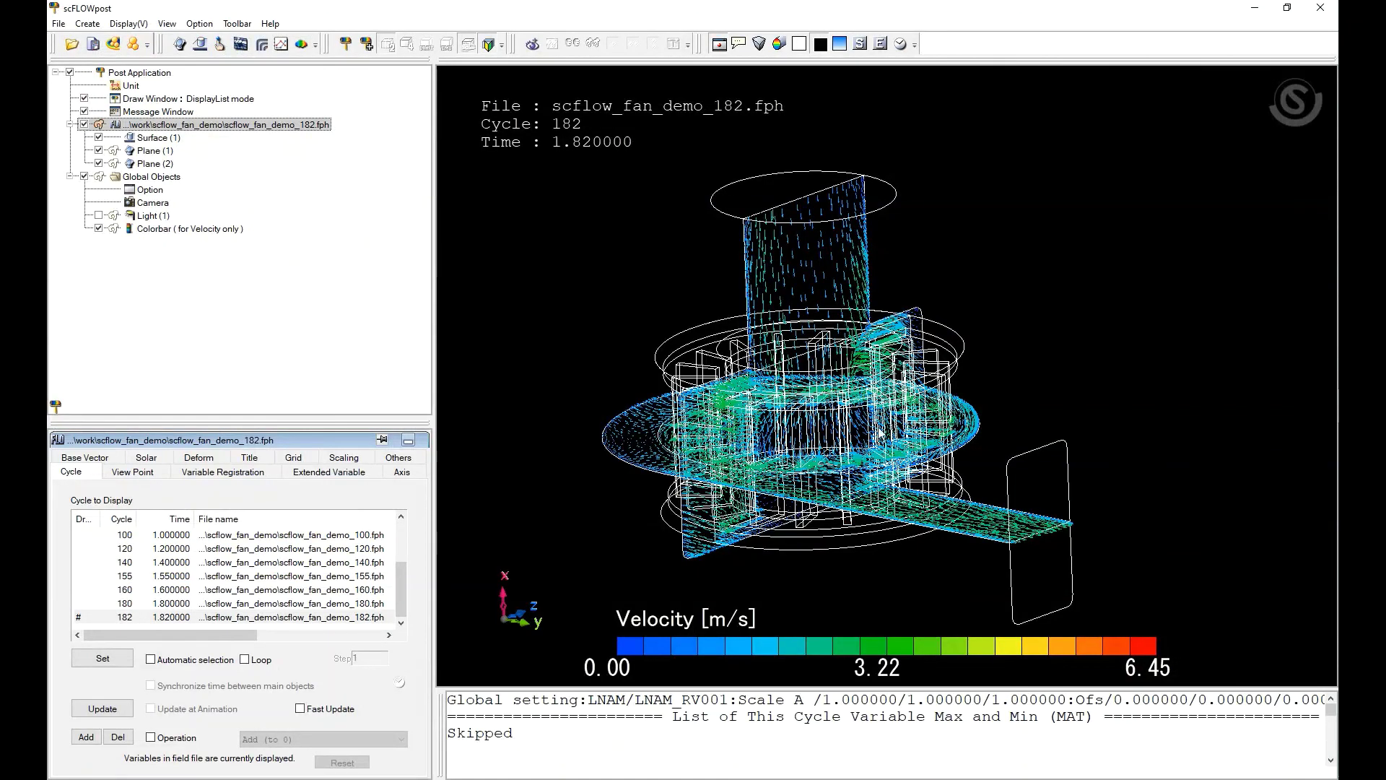
{"action": "mouse_move", "coordinate": [856, 325]}
{"action": "left_mouse_down"}
{"action": "mouse_move", "coordinate": [899, 466]}
{"action": "mouse_move", "coordinate": [933, 390]}
{"action": "left_mouse_up"}
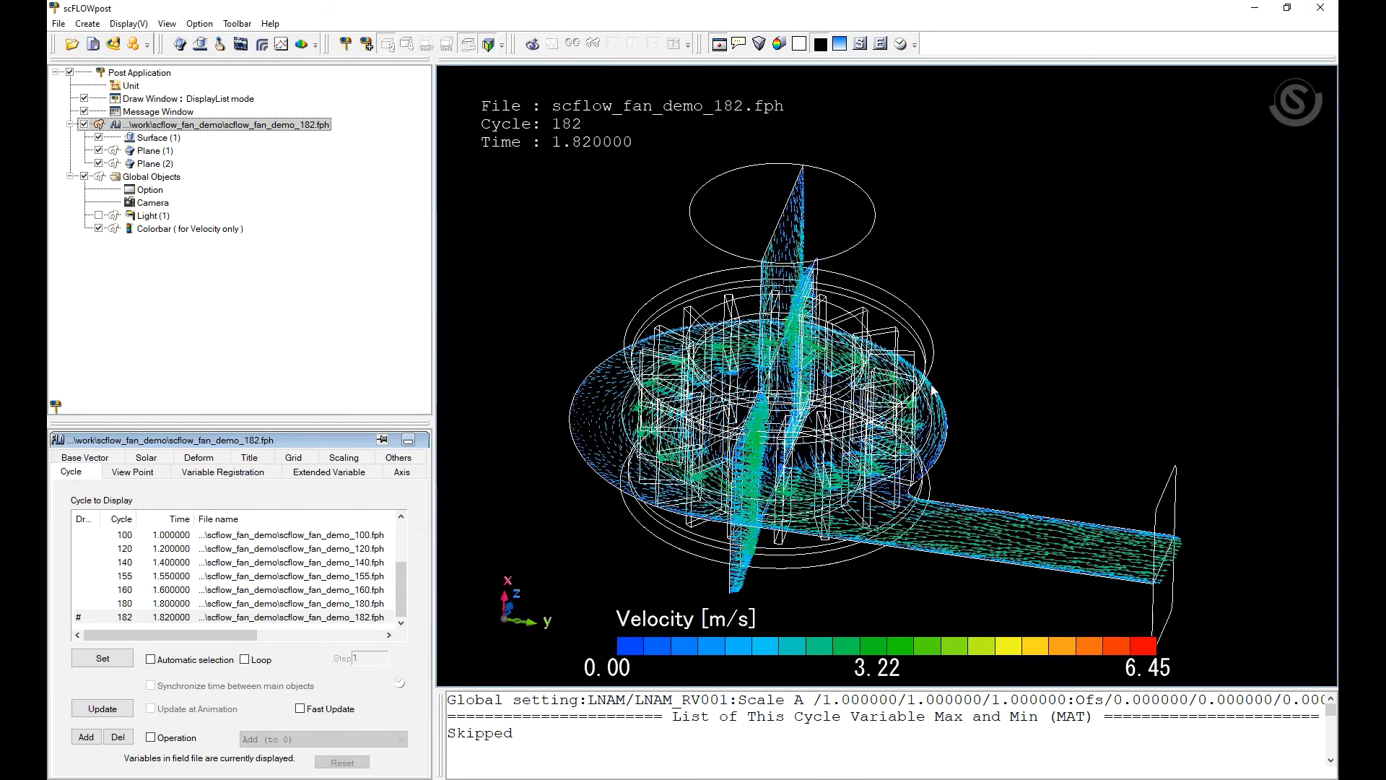